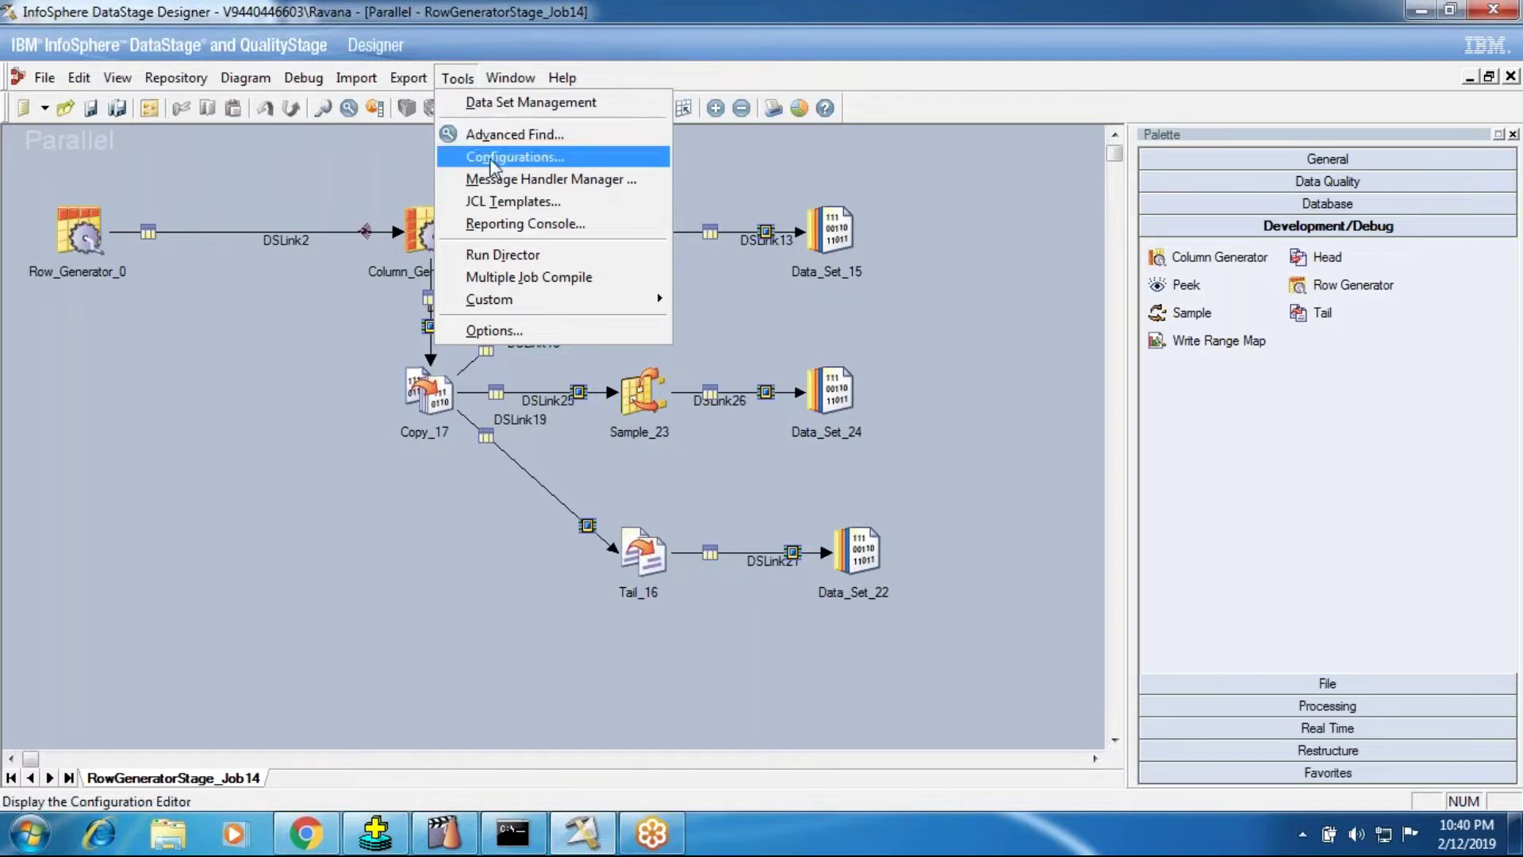
Load the default configuration in the configuration editor and highlight its node1 and node2 declarations.
{"action": "left_click", "coordinate": [490, 159]}
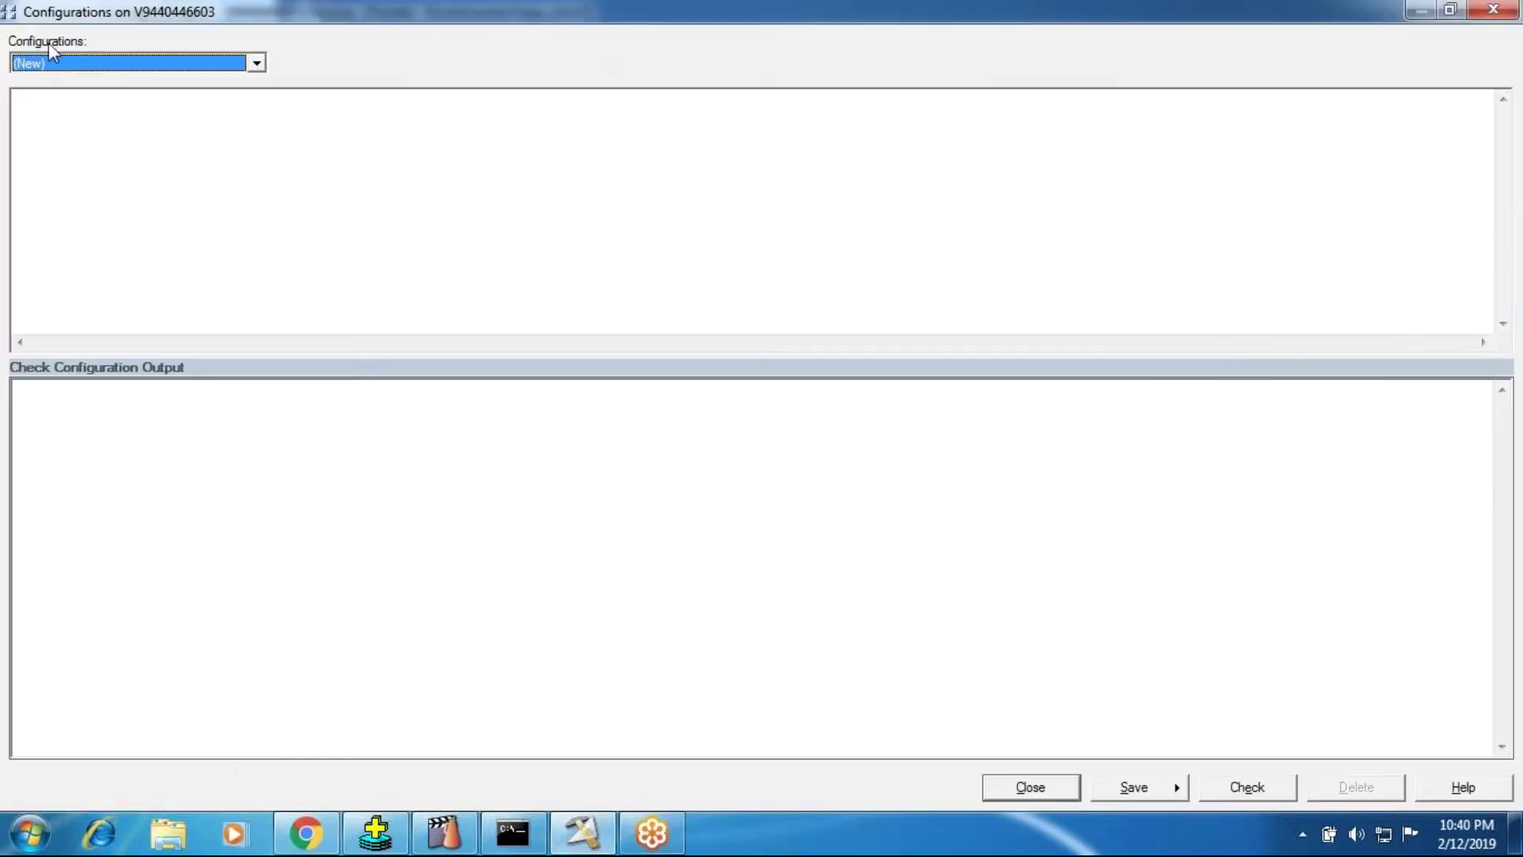
{"action": "left_click", "coordinate": [136, 61]}
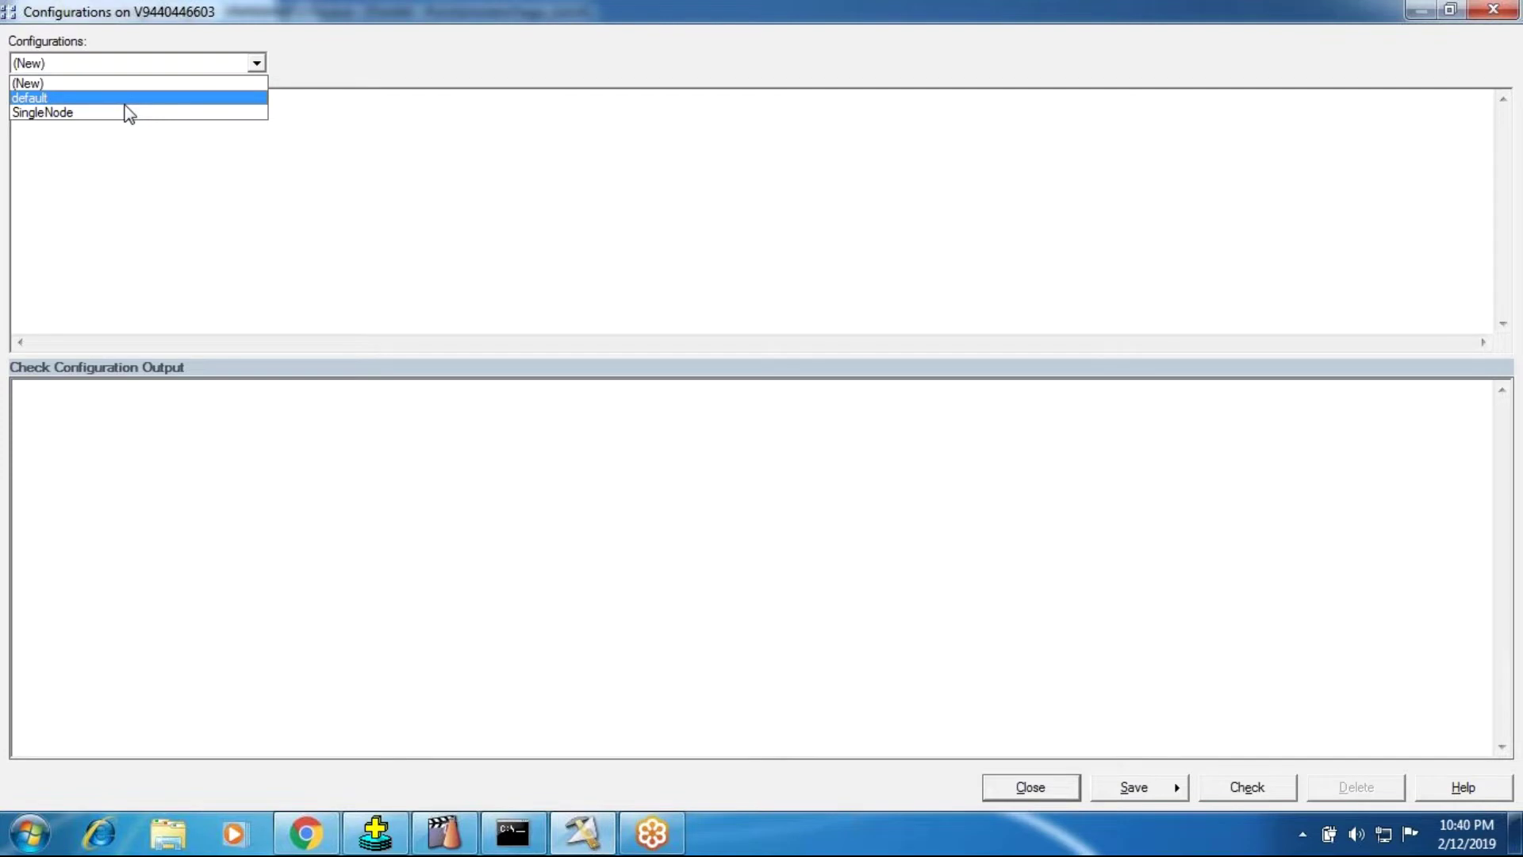
{"action": "left_click", "coordinate": [125, 99]}
{"action": "left_click_drag", "start_coordinate": [75, 121], "coordinate": [155, 119]}
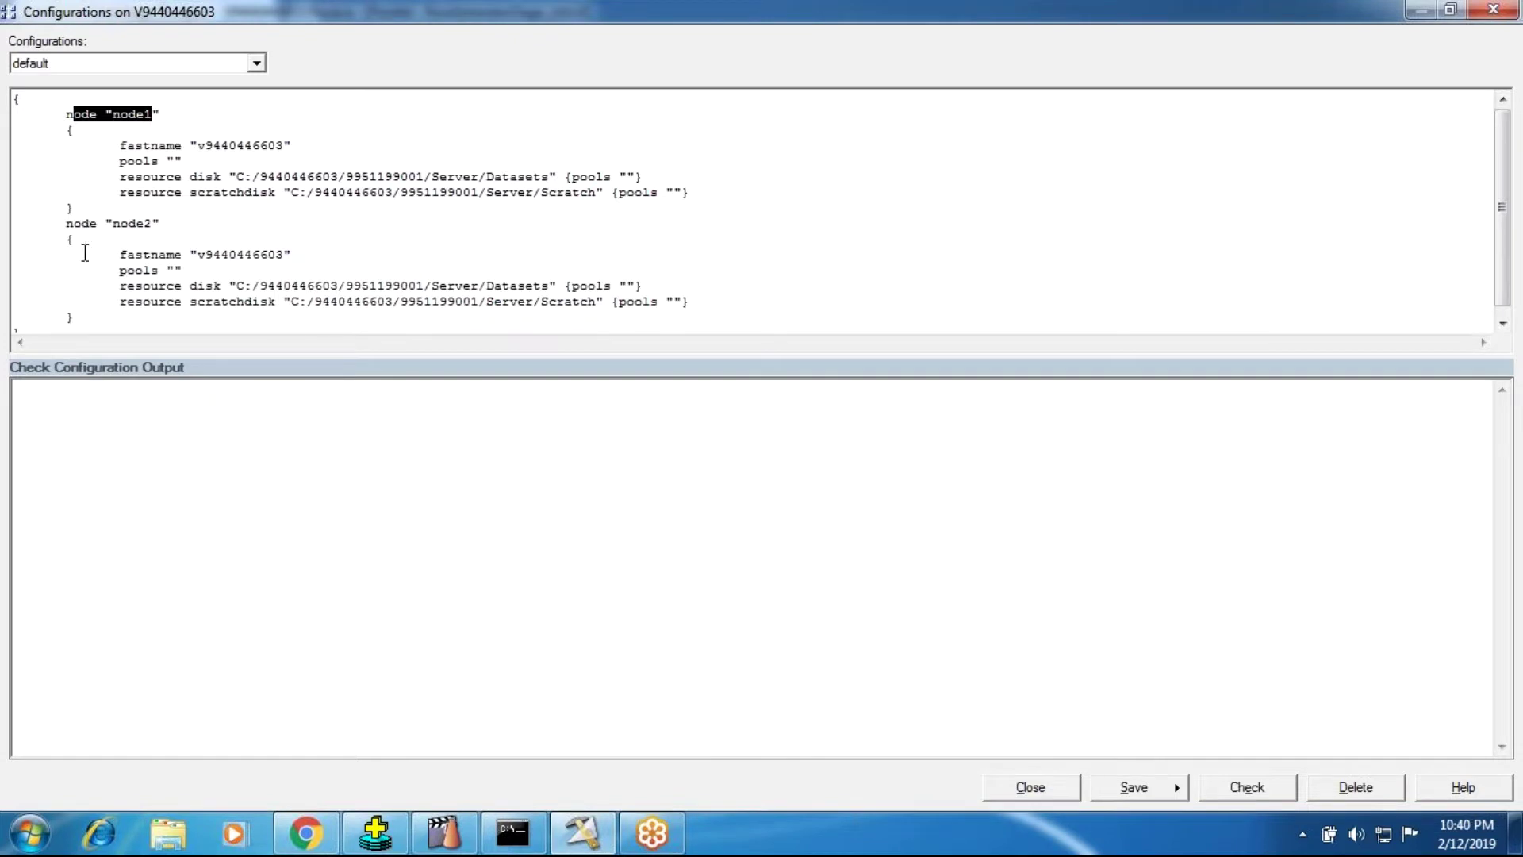
{"action": "left_click", "coordinate": [143, 253]}
{"action": "left_click_drag", "start_coordinate": [169, 224], "coordinate": [66, 223]}
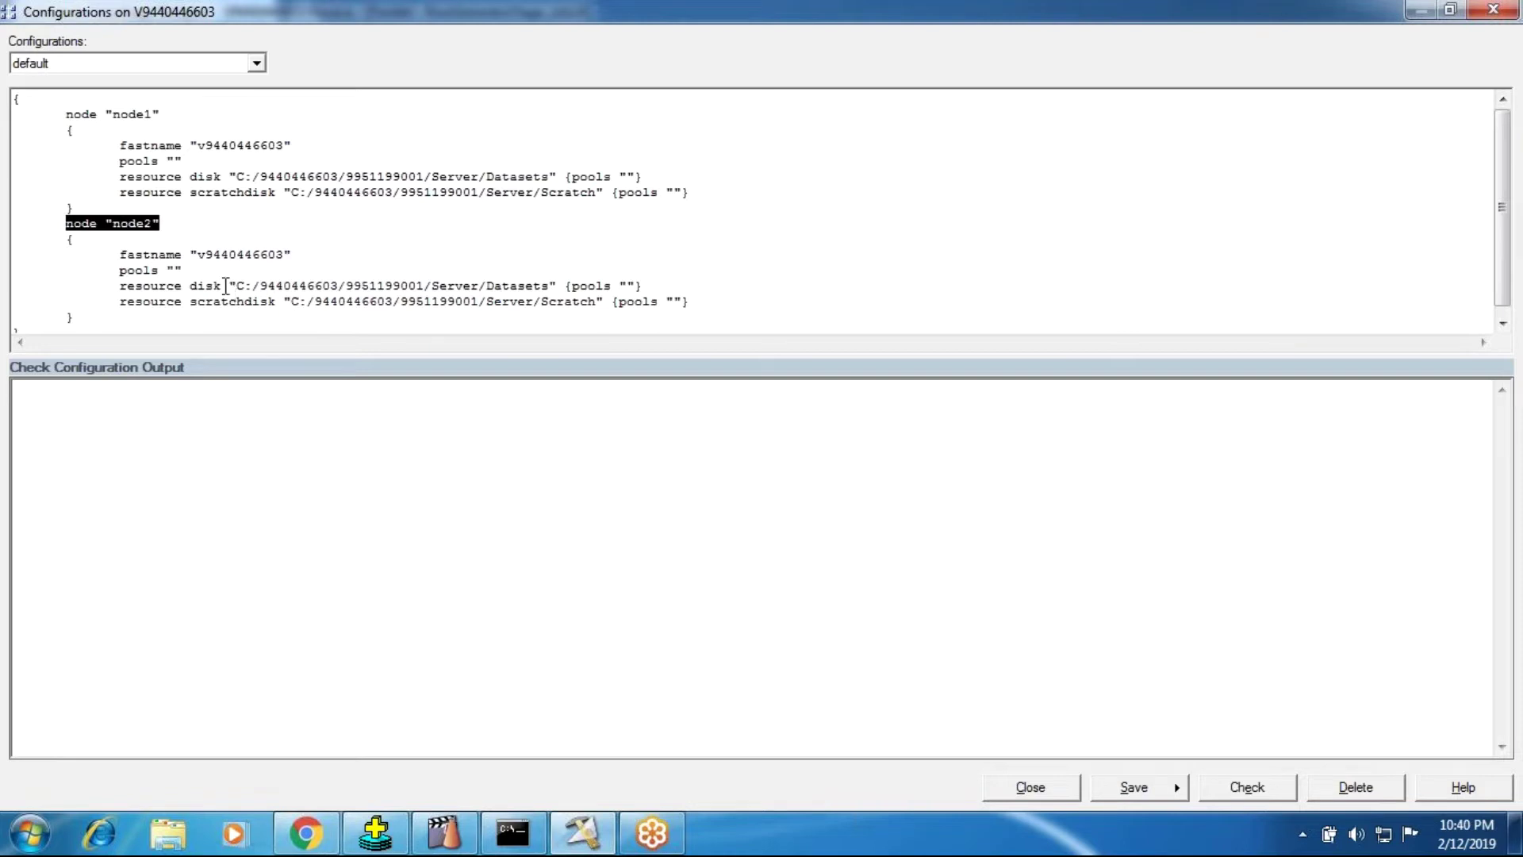
Copy the whole node1 definition block and close the configuration editor.
{"action": "left_click_drag", "start_coordinate": [67, 116], "coordinate": [142, 209]}
{"action": "key", "text": "ctrl+c"}
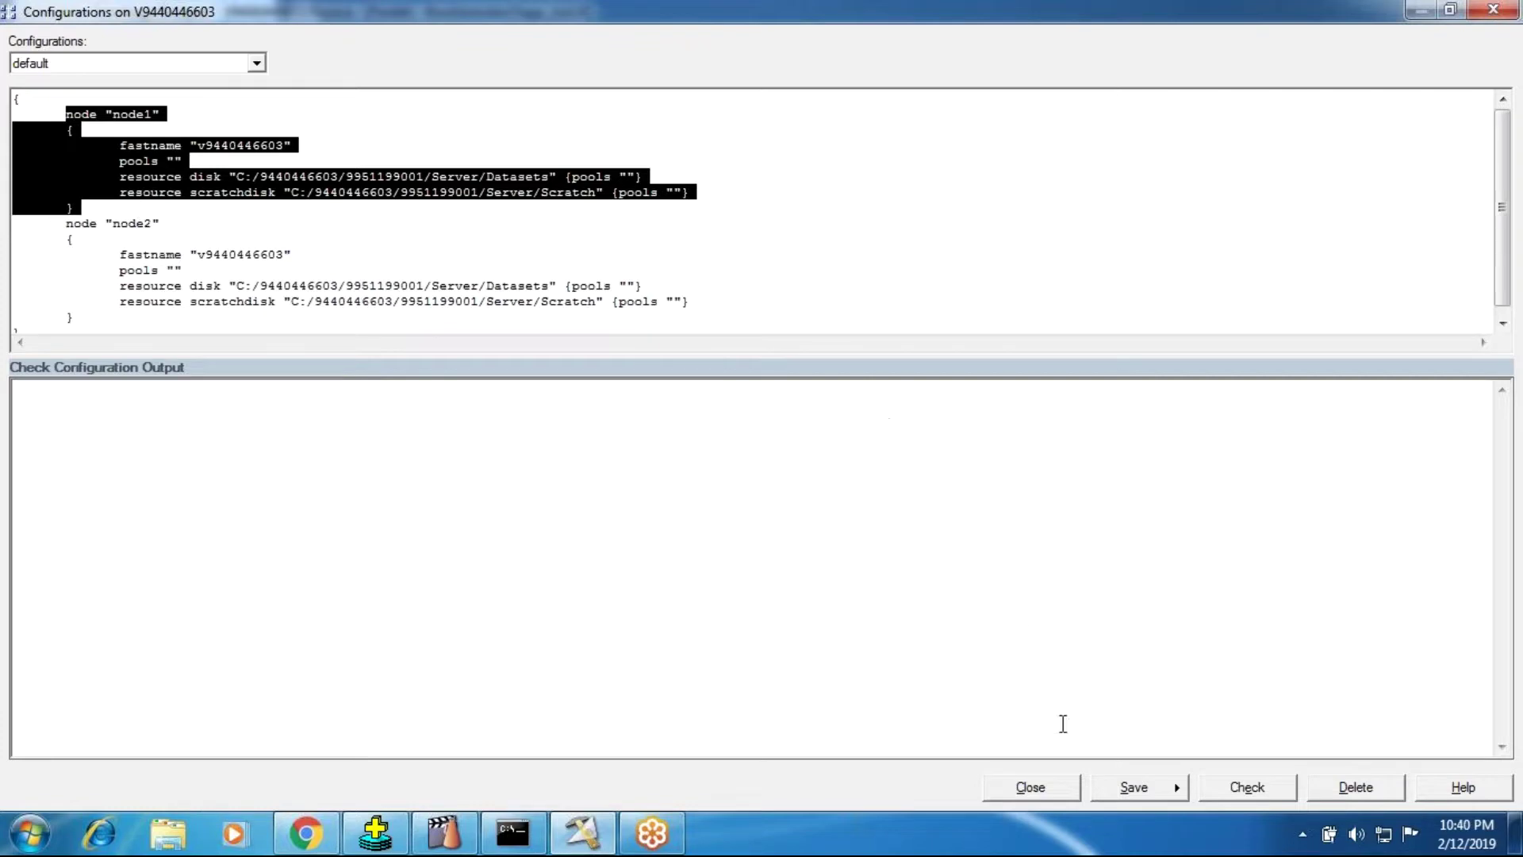
{"action": "left_click", "coordinate": [1030, 787]}
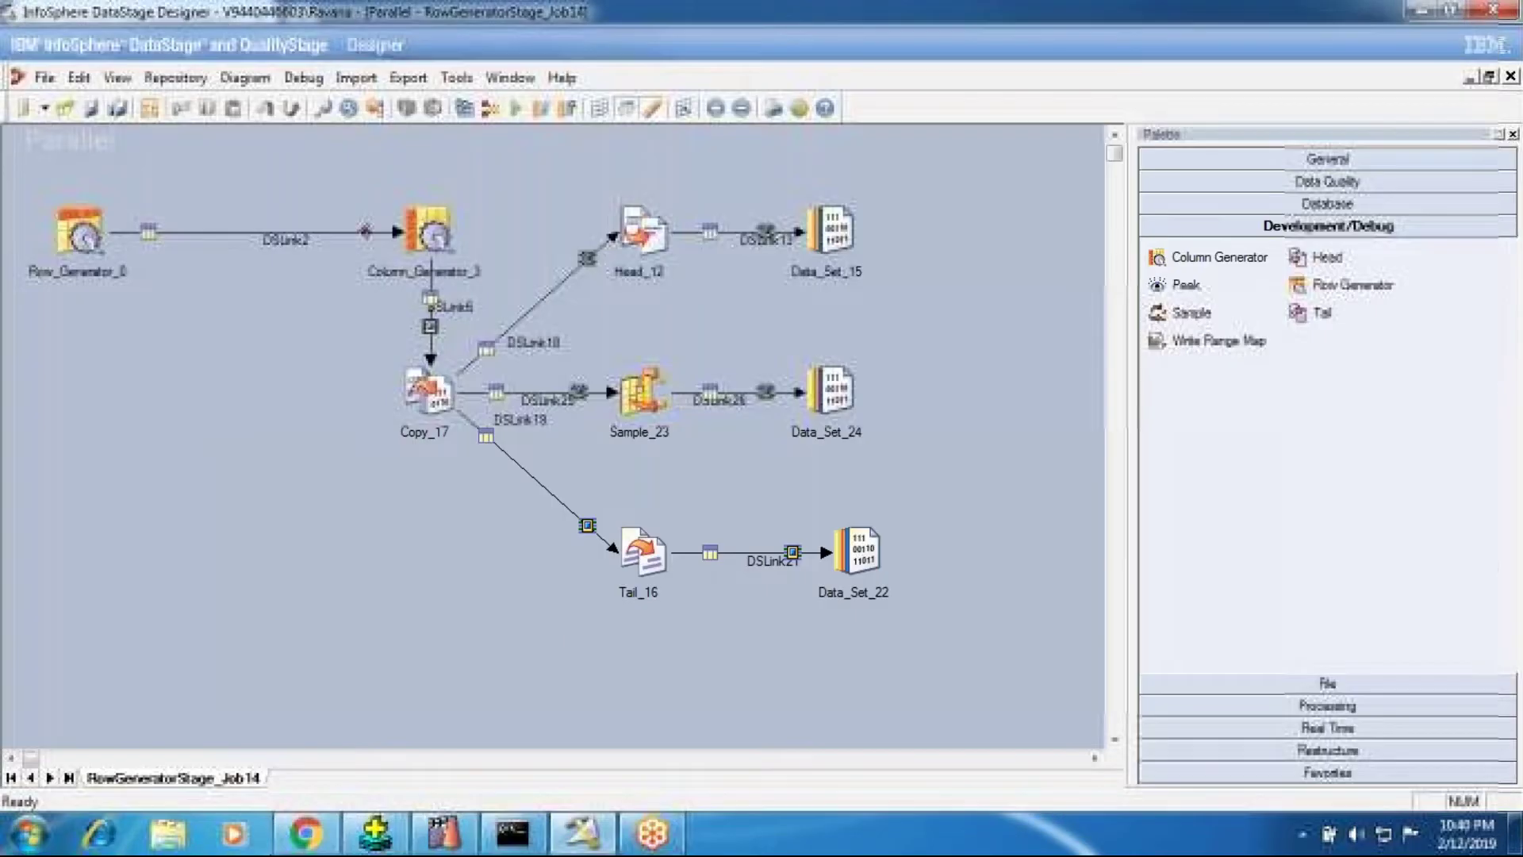
Switch to a new Notepad document, maximize its window and paste the copied node1 block.
{"action": "left_click", "coordinate": [31, 833]}
{"action": "left_click", "coordinate": [71, 312]}
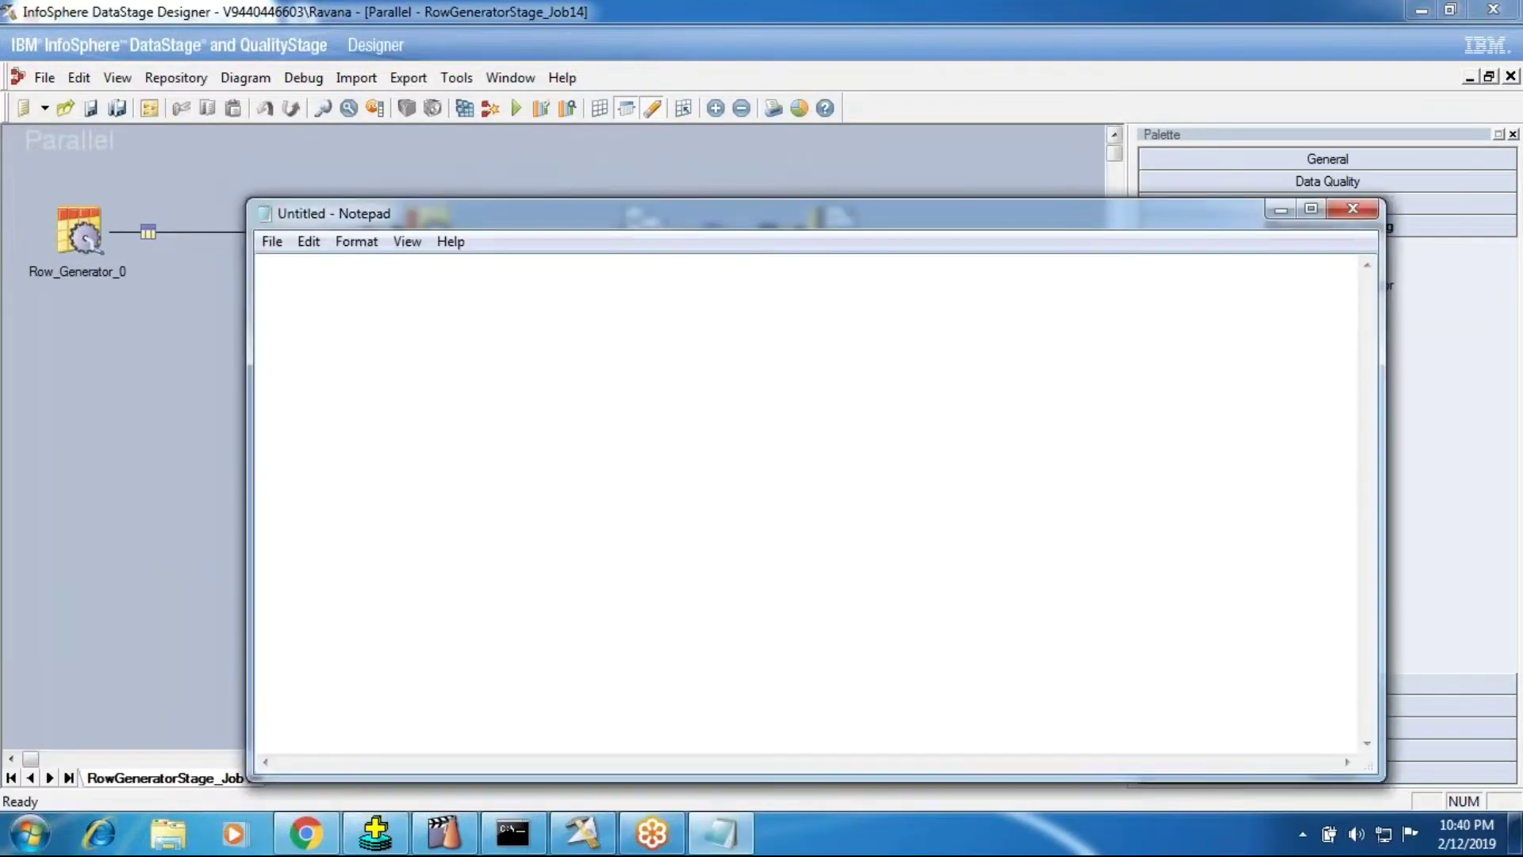
{"action": "left_click", "coordinate": [1311, 208]}
{"action": "key", "text": "ctrl+v"}
Turn on word wrap and set the text's font size to 48.
{"action": "left_click", "coordinate": [154, 35]}
{"action": "key", "text": "Escape"}
{"action": "left_click", "coordinate": [119, 40]}
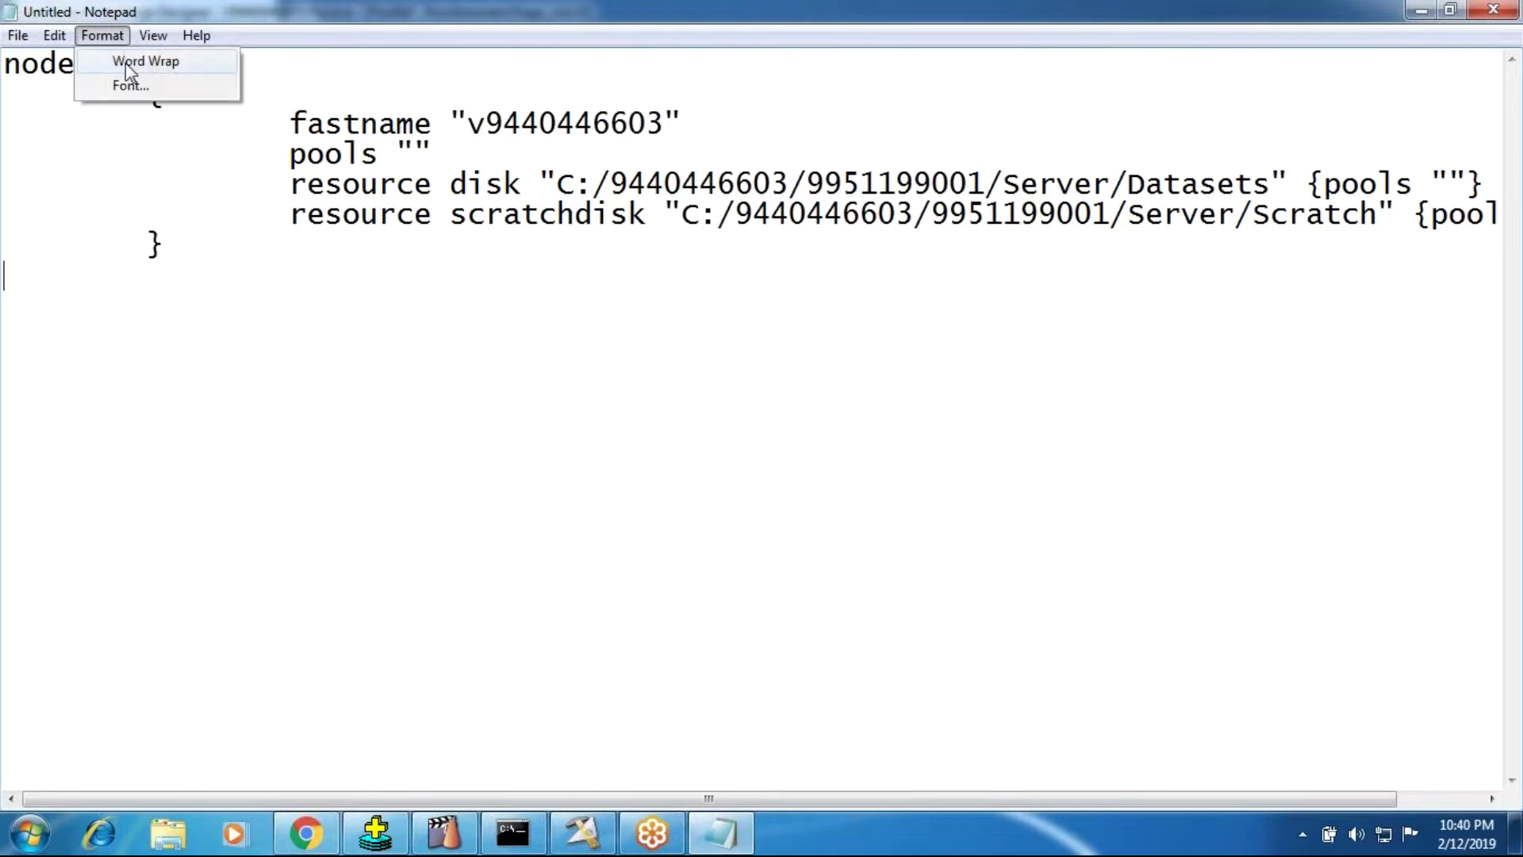
{"action": "left_click", "coordinate": [121, 59]}
{"action": "left_click", "coordinate": [103, 36]}
{"action": "left_click", "coordinate": [155, 85]}
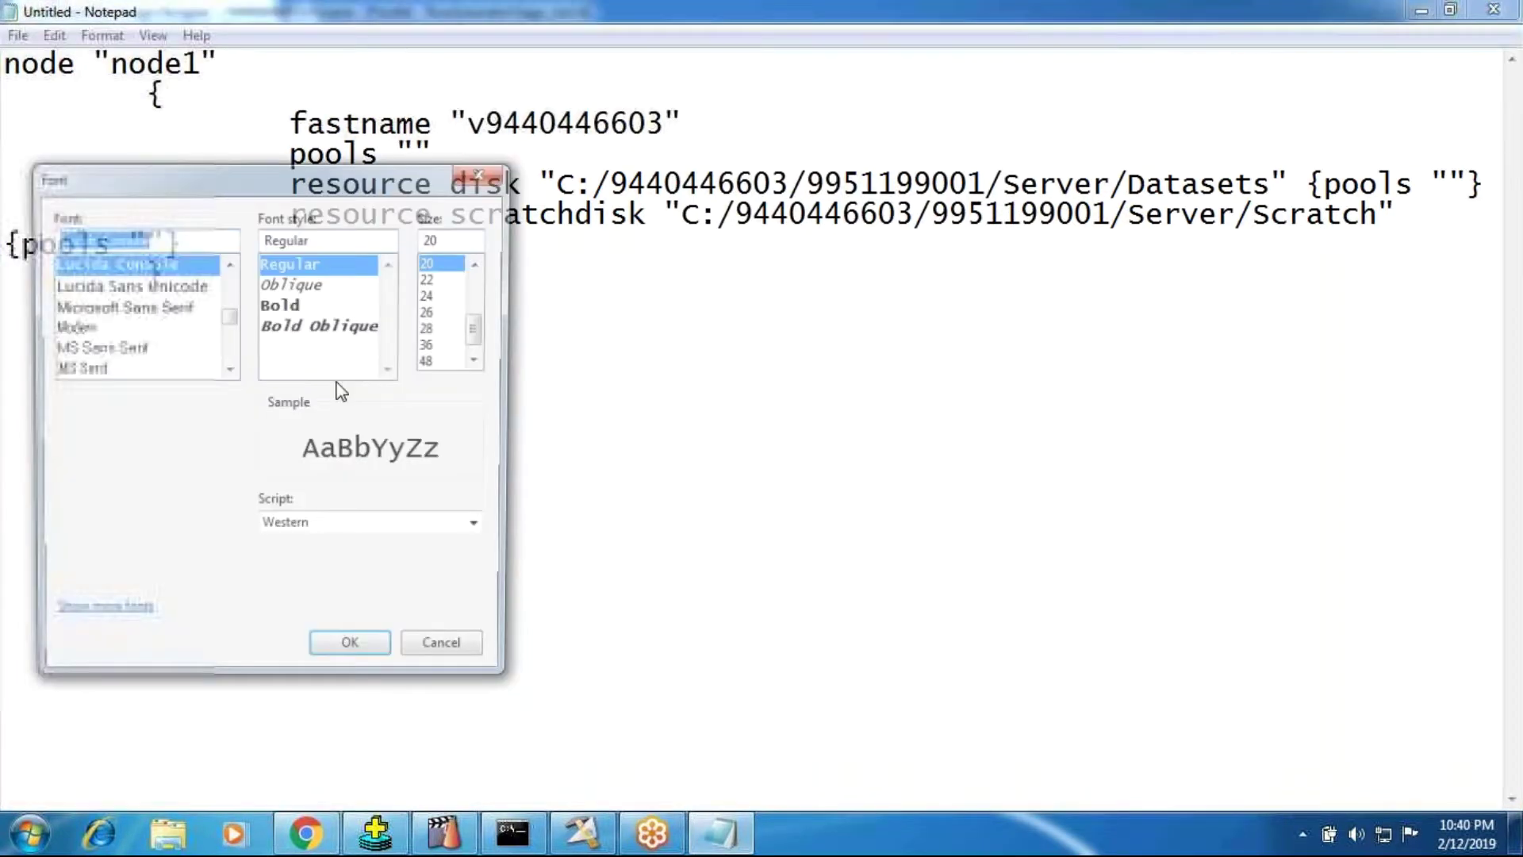
{"action": "left_click", "coordinate": [430, 361]}
{"action": "left_click", "coordinate": [376, 652]}
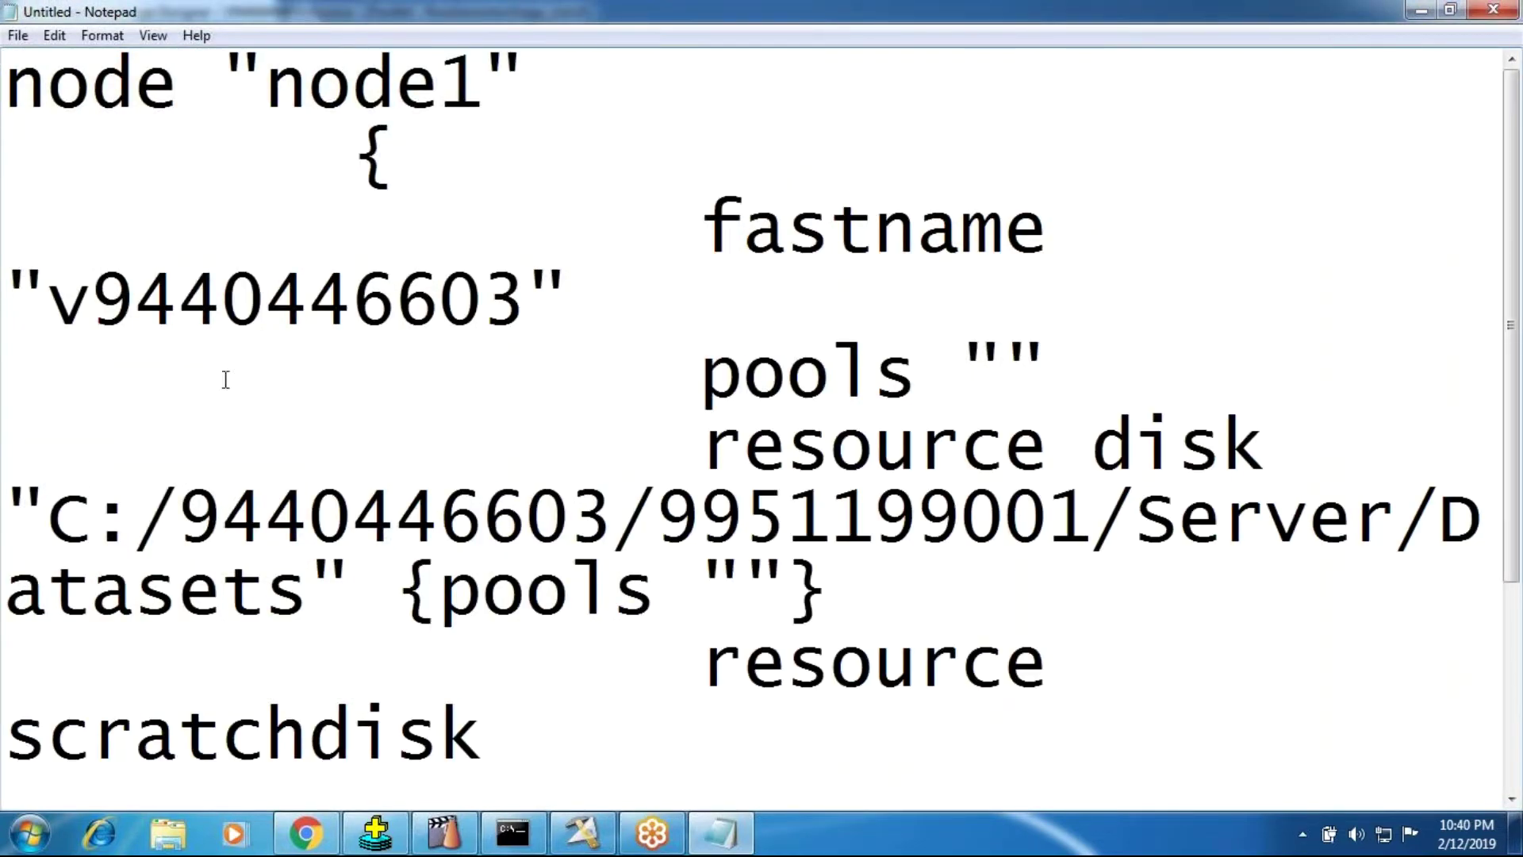
Set the font size of the pasted configuration text to 22.
{"action": "left_click", "coordinate": [103, 36]}
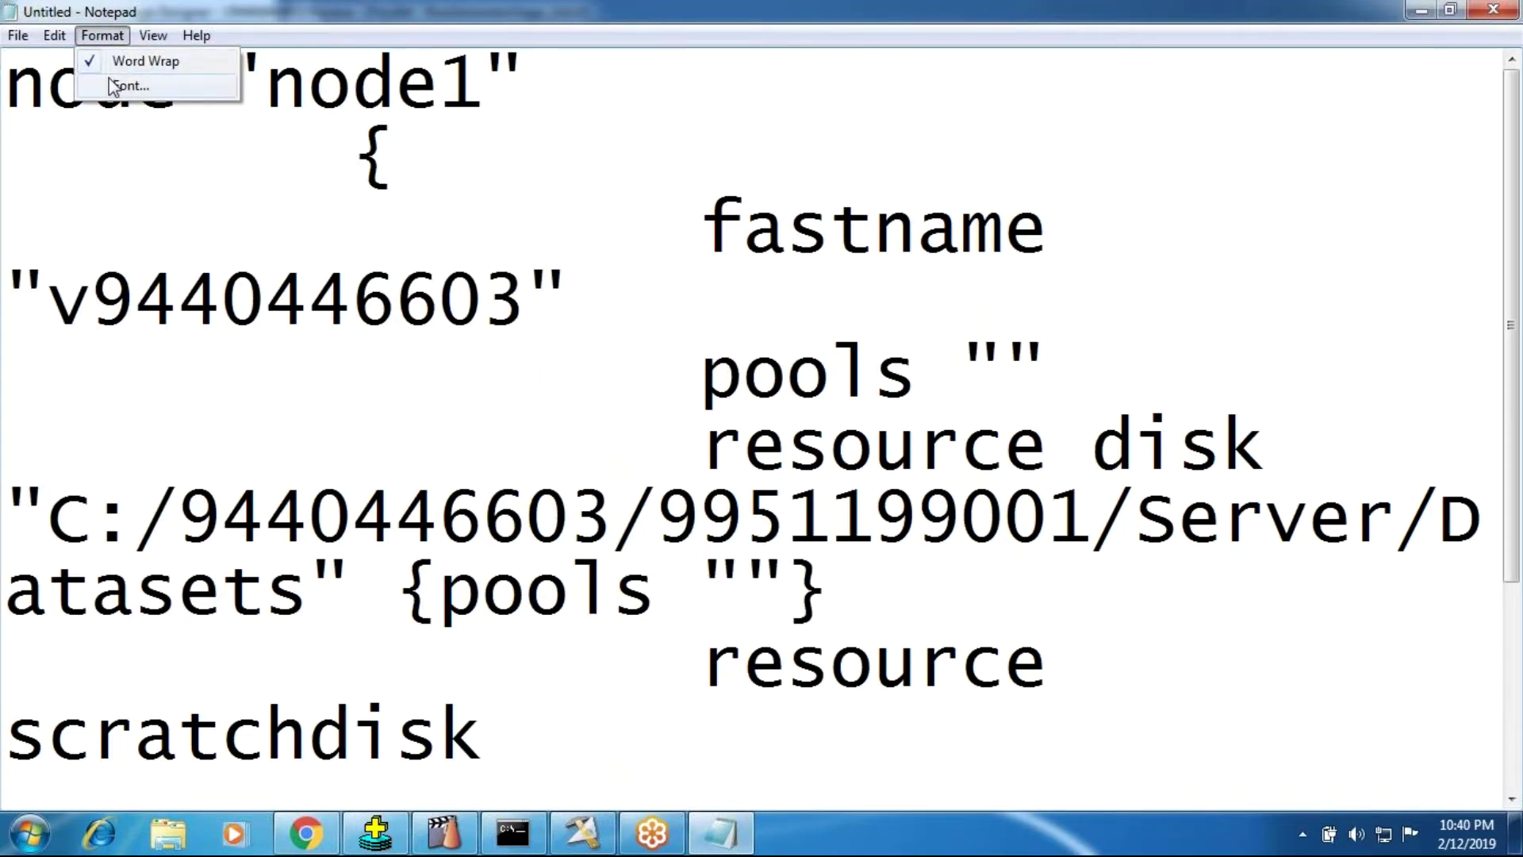
{"action": "left_click", "coordinate": [129, 85]}
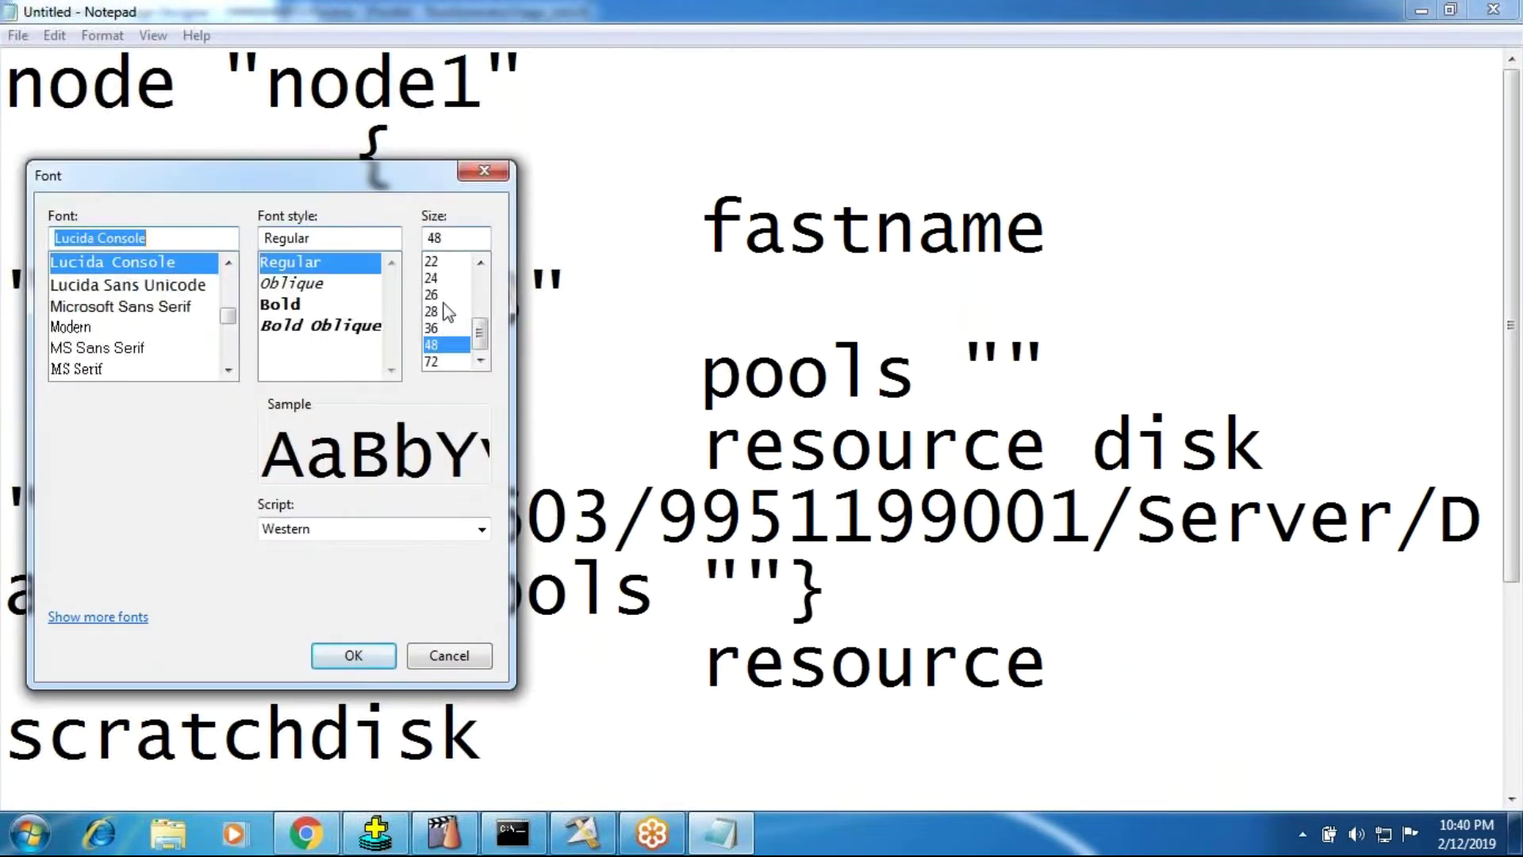
{"action": "left_click", "coordinate": [432, 261]}
{"action": "left_click", "coordinate": [369, 655]}
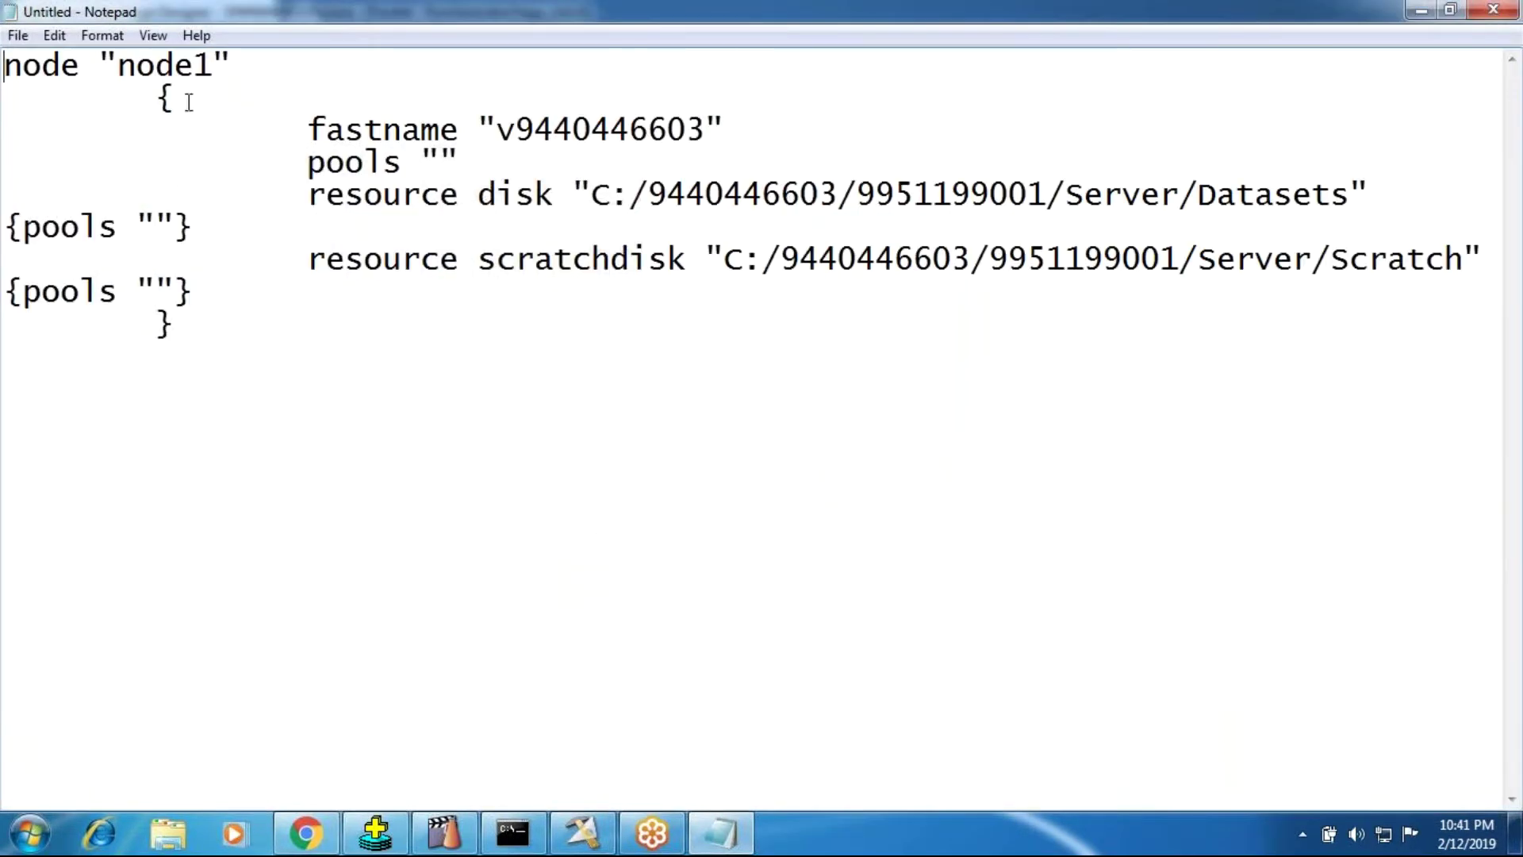
Turn off word wrap for the pasted configuration text.
{"action": "left_click", "coordinate": [153, 35]}
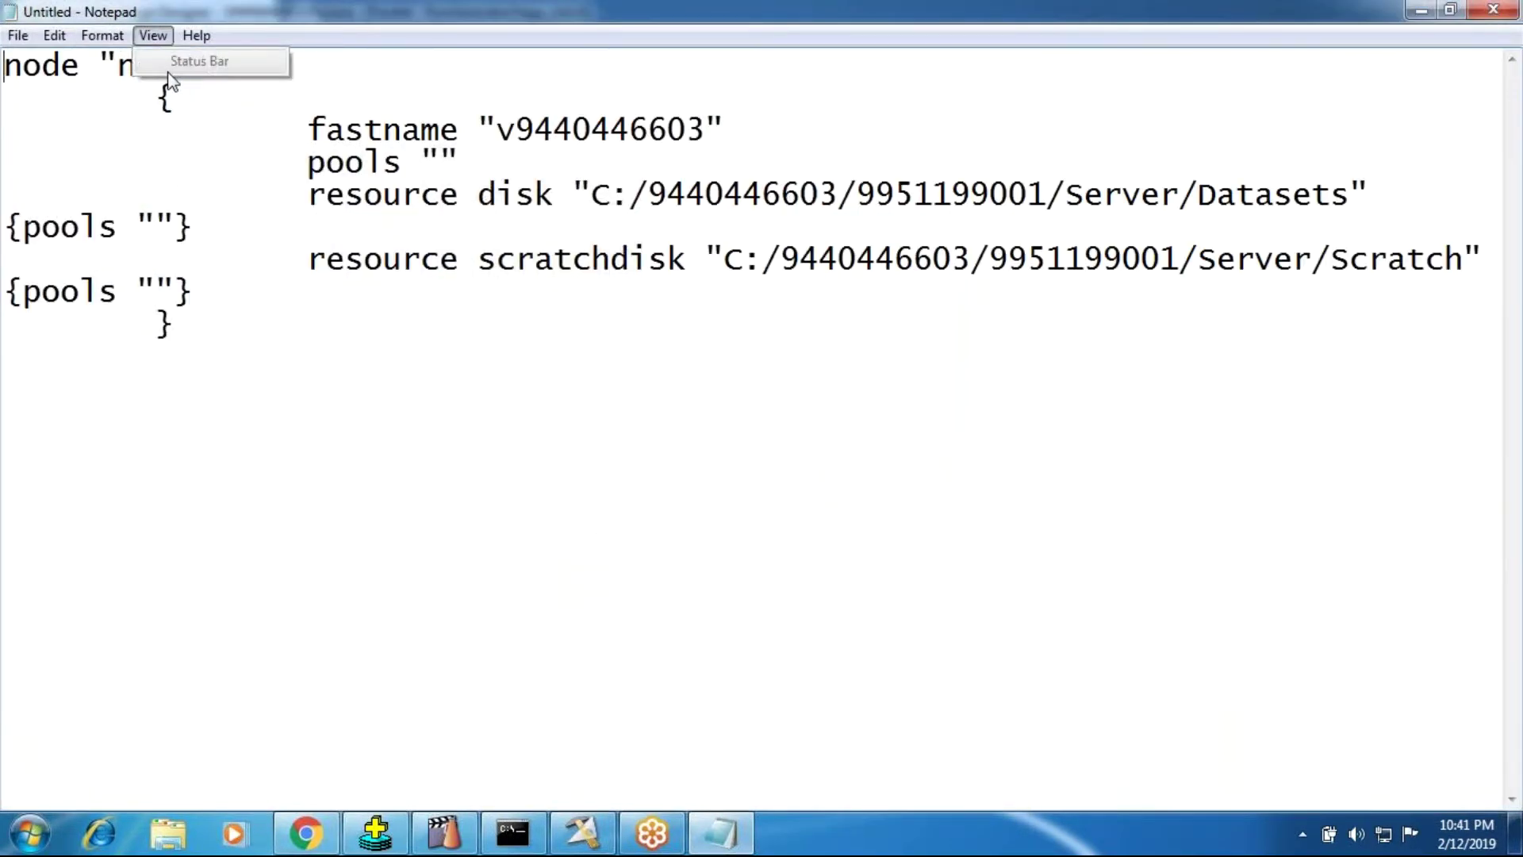
{"action": "left_click", "coordinate": [117, 42]}
{"action": "left_click", "coordinate": [103, 35]}
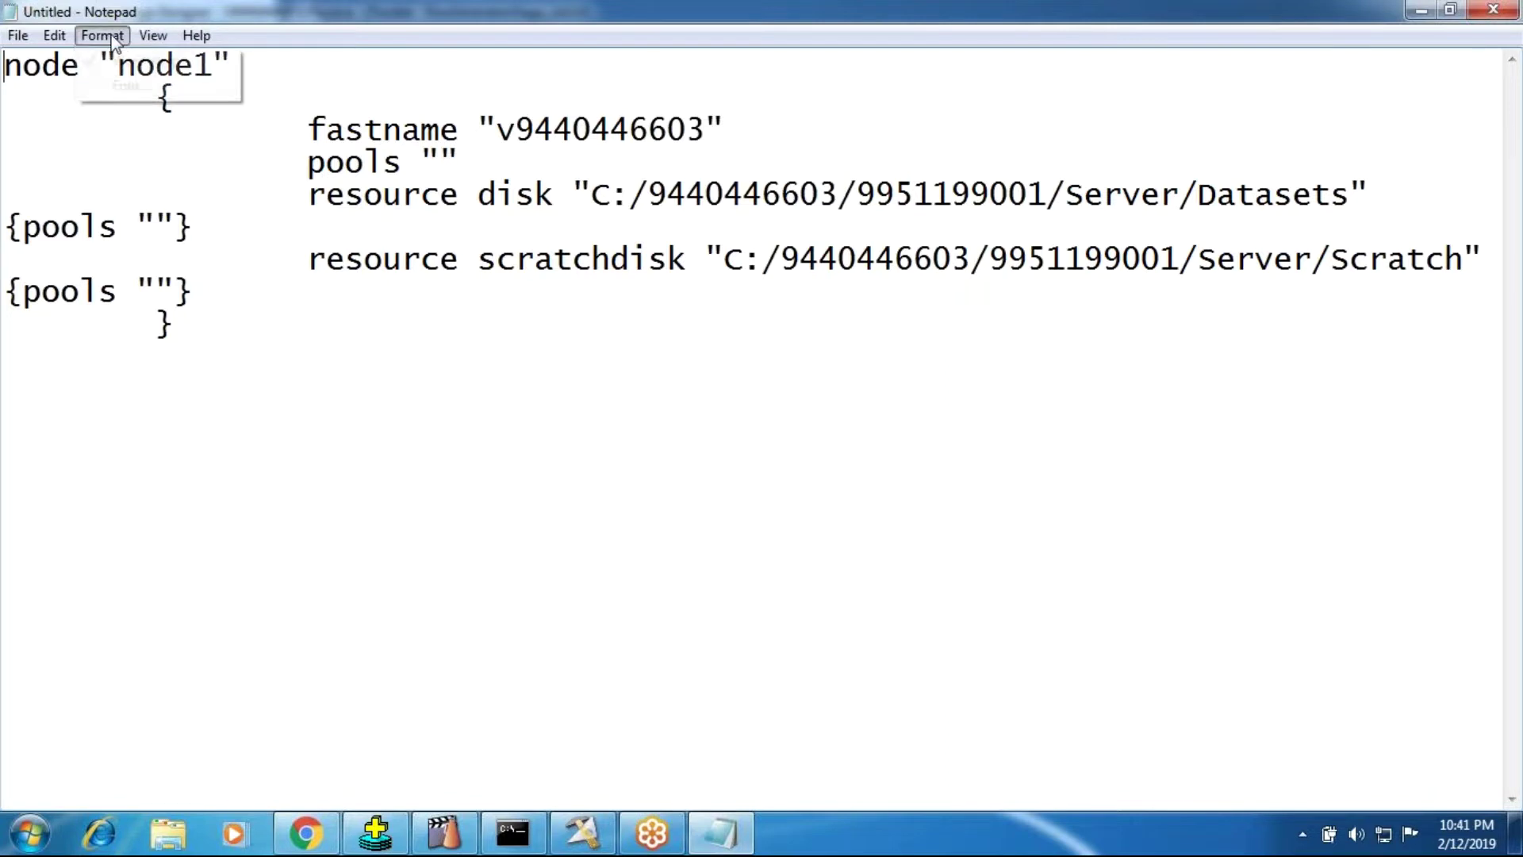
{"action": "left_click", "coordinate": [139, 58]}
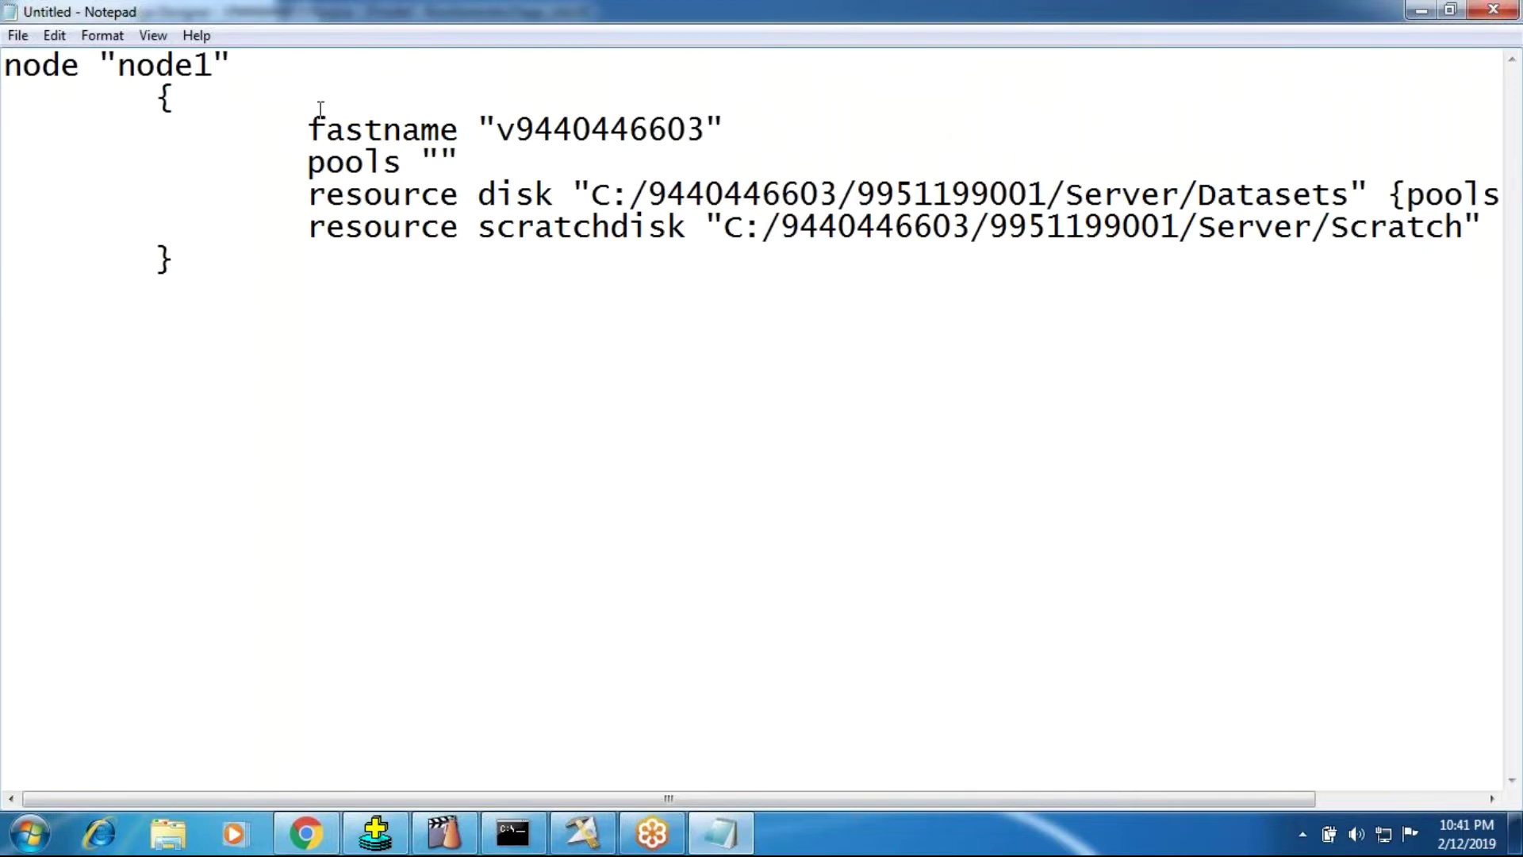
Insert two blank lines above the node "node1" line.
{"action": "left_click", "coordinate": [4, 66]}
{"action": "key", "text": "Return"}
{"action": "key", "text": "Return"}
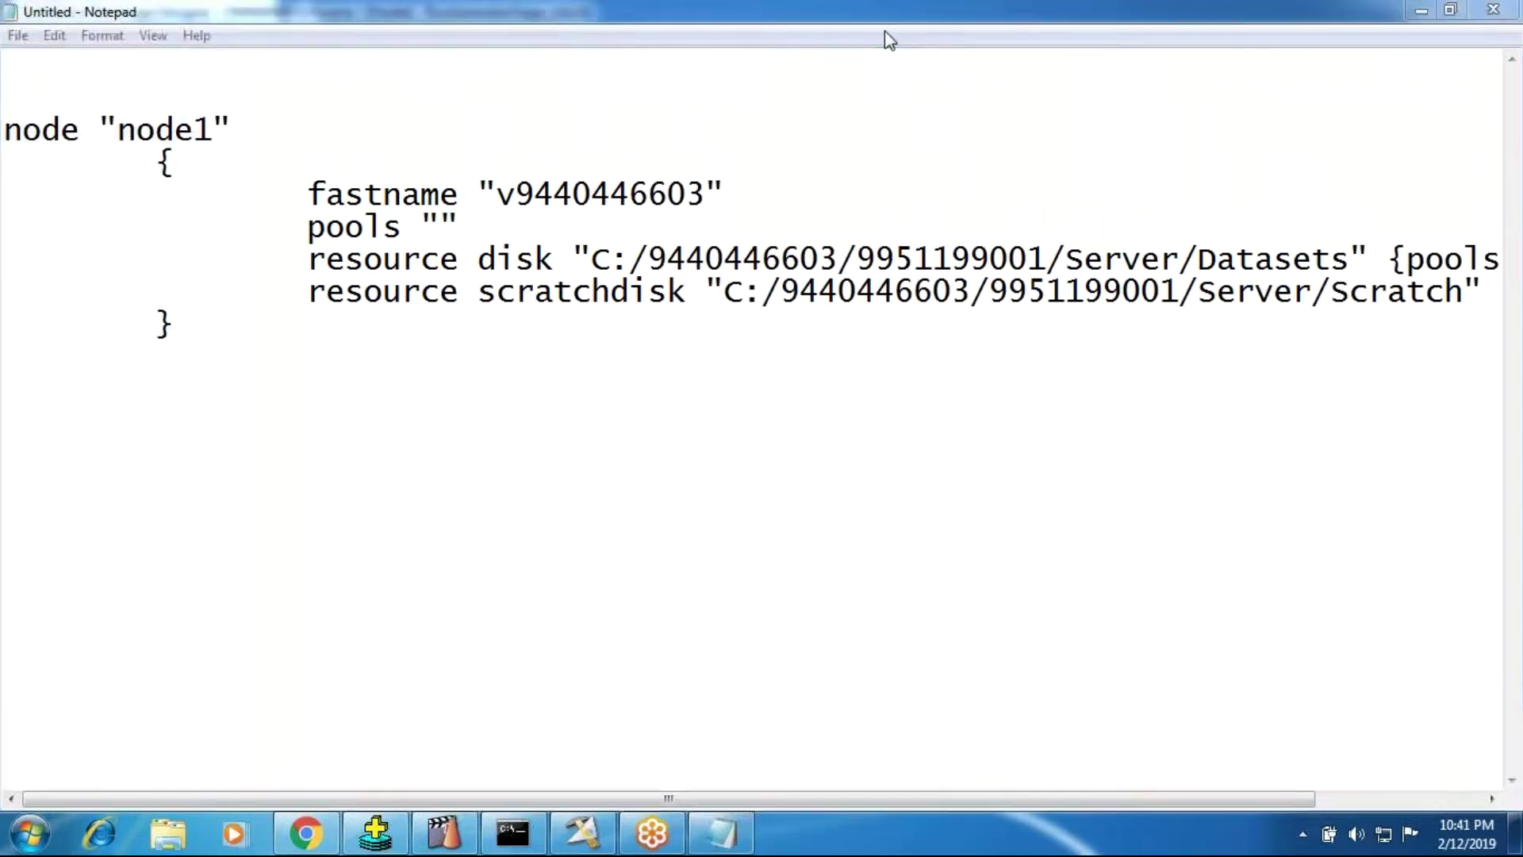
Draw an arrow pointing away from the node "node1" entry and label it "Node Name" in quotation marks.
{"action": "mouse_move", "coordinate": [246, 121]}
{"action": "left_mouse_down"}
{"action": "mouse_move", "coordinate": [468, 111]}
{"action": "mouse_move", "coordinate": [452, 124]}
{"action": "left_mouse_up"}
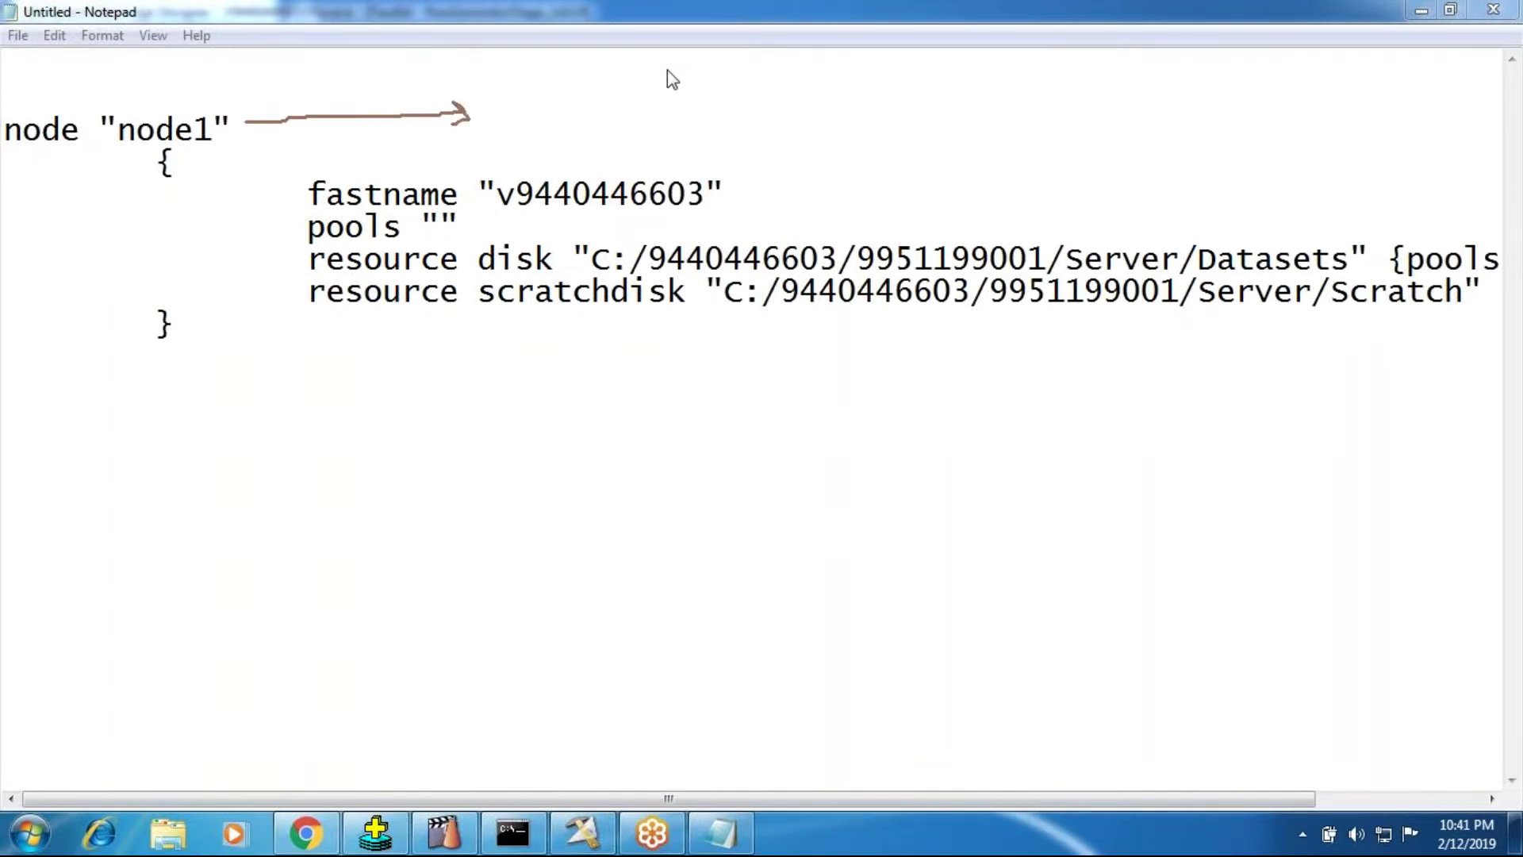
{"action": "left_click", "coordinate": [527, 126]}
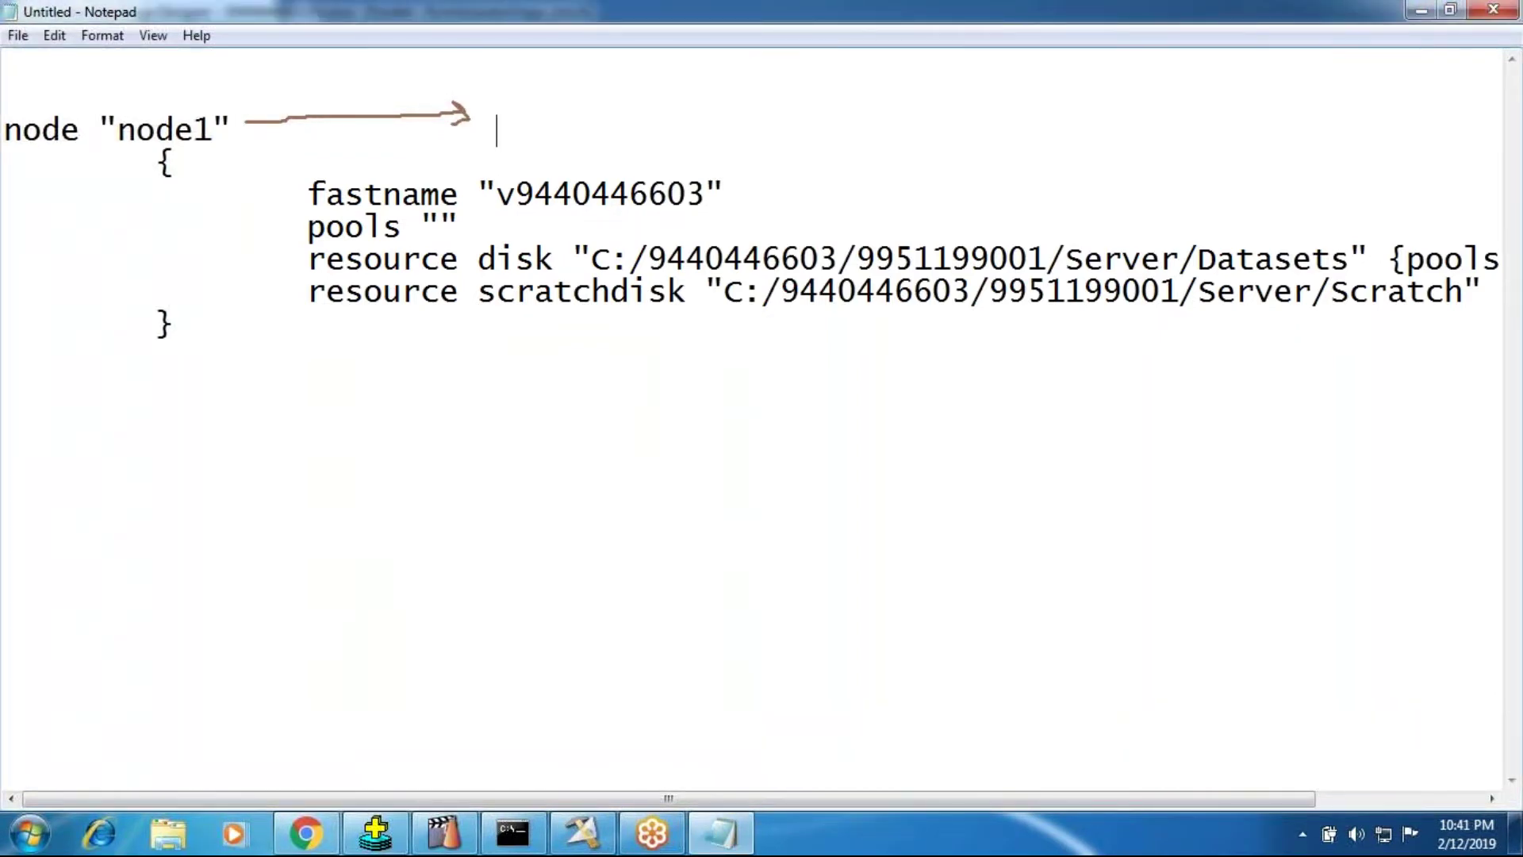
{"action": "type", "text": "Node Name\""}
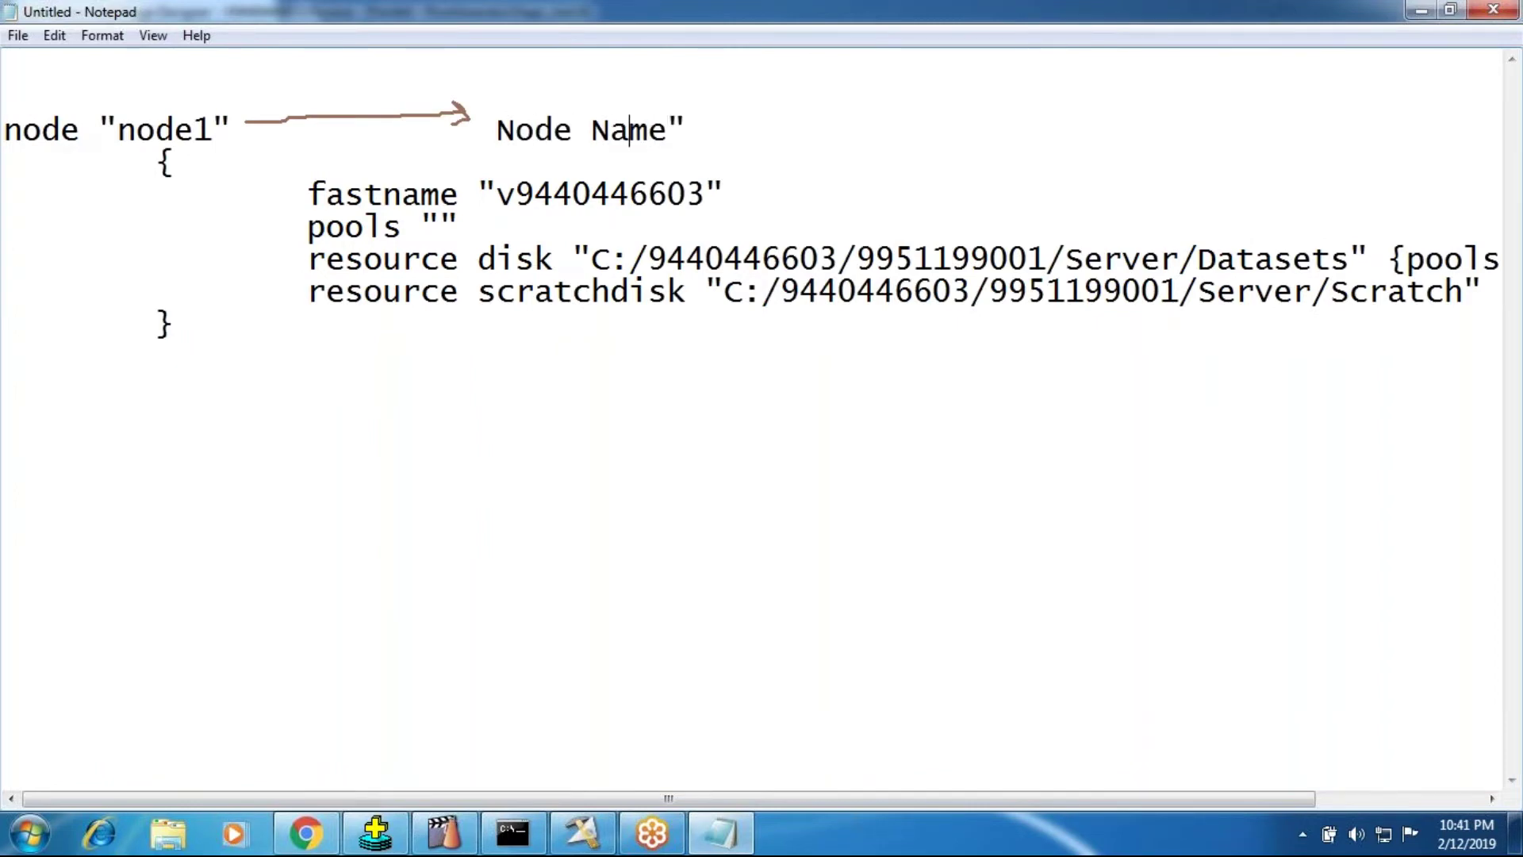
{"action": "type", "text": "\""}
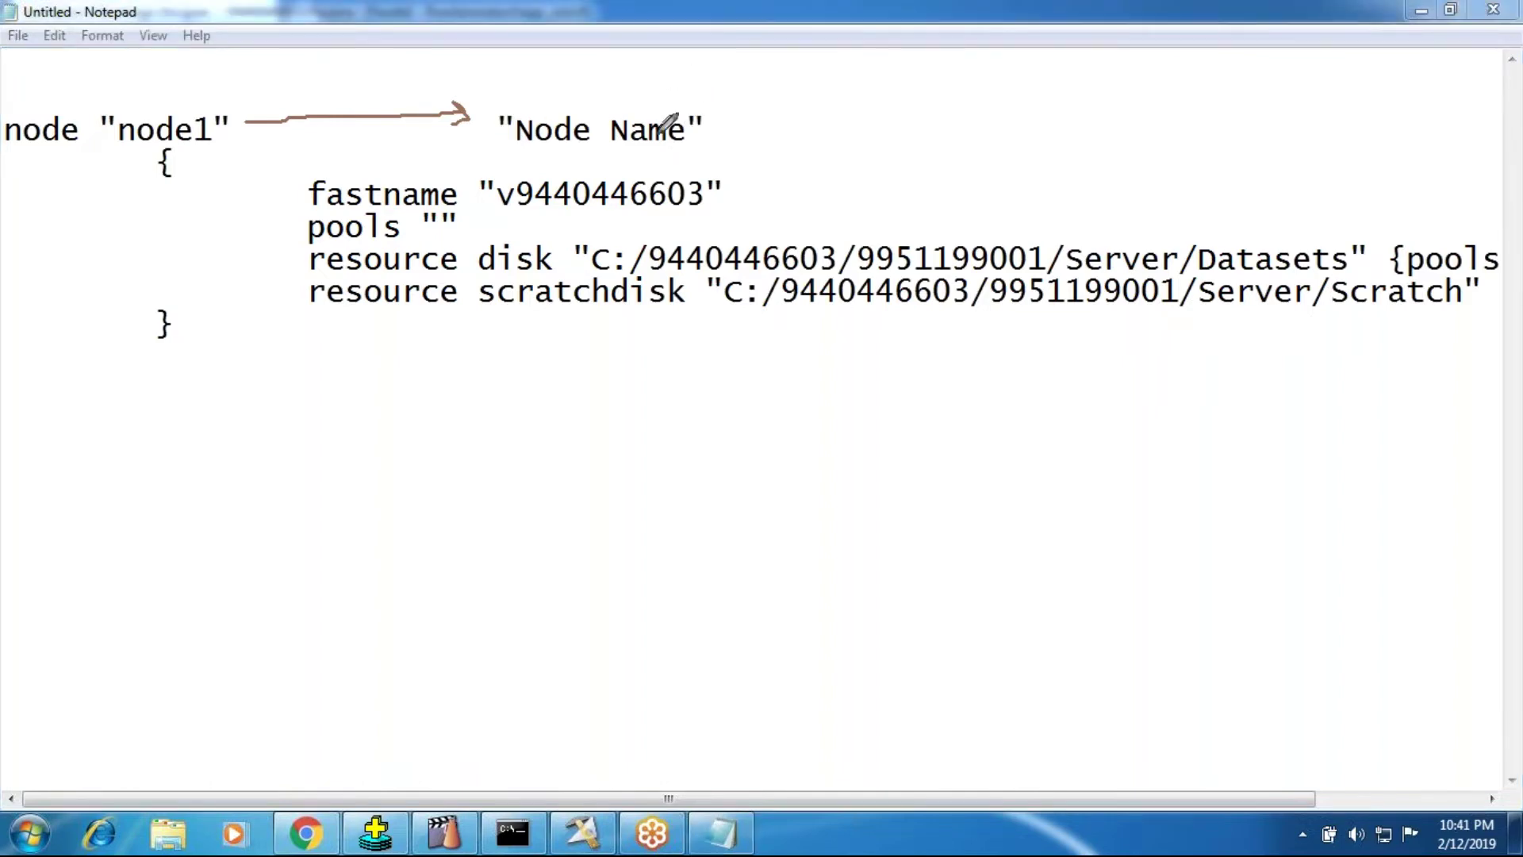
Draw an arrow pointing away from the fastname entry and label it "Computer Name" in quotation marks.
{"action": "mouse_move", "coordinate": [731, 196]}
{"action": "left_mouse_down"}
{"action": "mouse_move", "coordinate": [990, 193]}
{"action": "mouse_move", "coordinate": [978, 205]}
{"action": "left_mouse_up"}
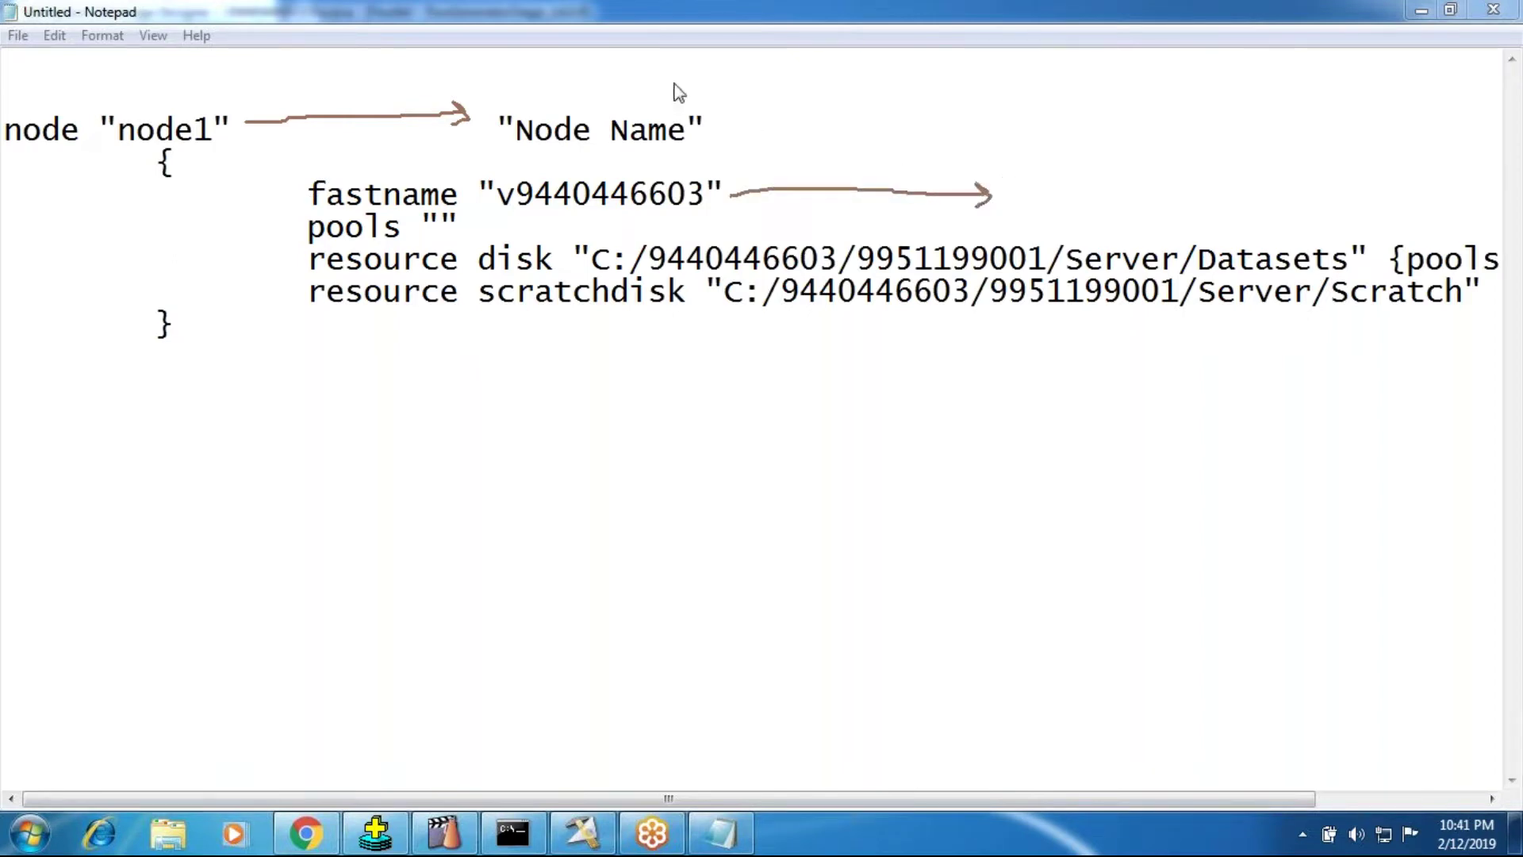
{"action": "left_click", "coordinate": [914, 193]}
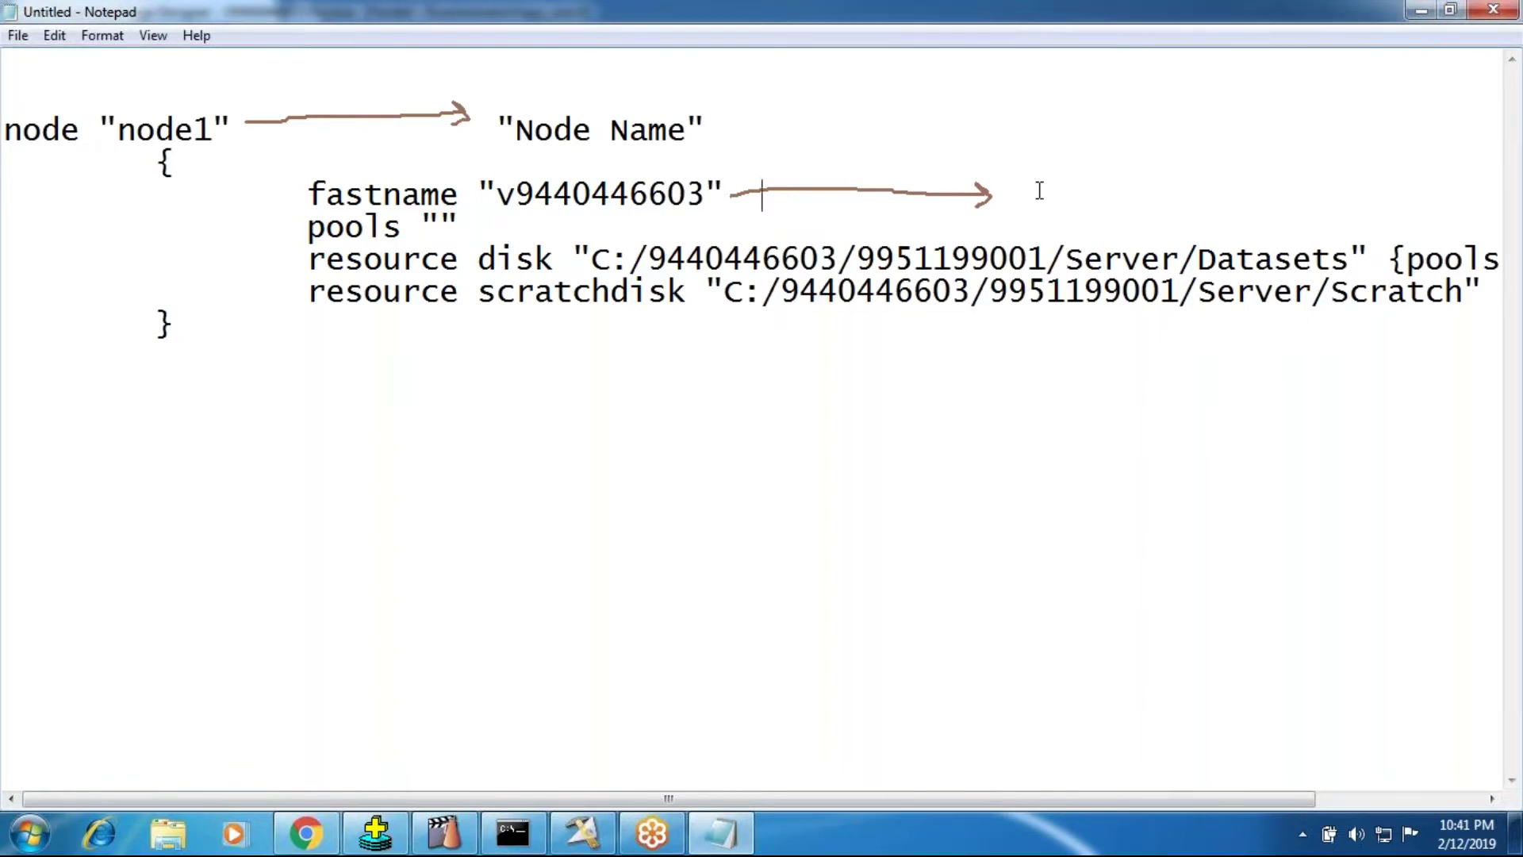
{"action": "key", "text": "Tab"}
{"action": "key", "text": "Tab"}
{"action": "type", "text": "\"Comput"}
{"action": "type", "text": "rer"}
{"action": "key", "text": "BackSpace"}
{"action": "key", "text": "BackSpace"}
{"action": "key", "text": "BackSpace"}
{"action": "key", "text": "BackSpace"}
{"action": "type", "text": "er Name\""}
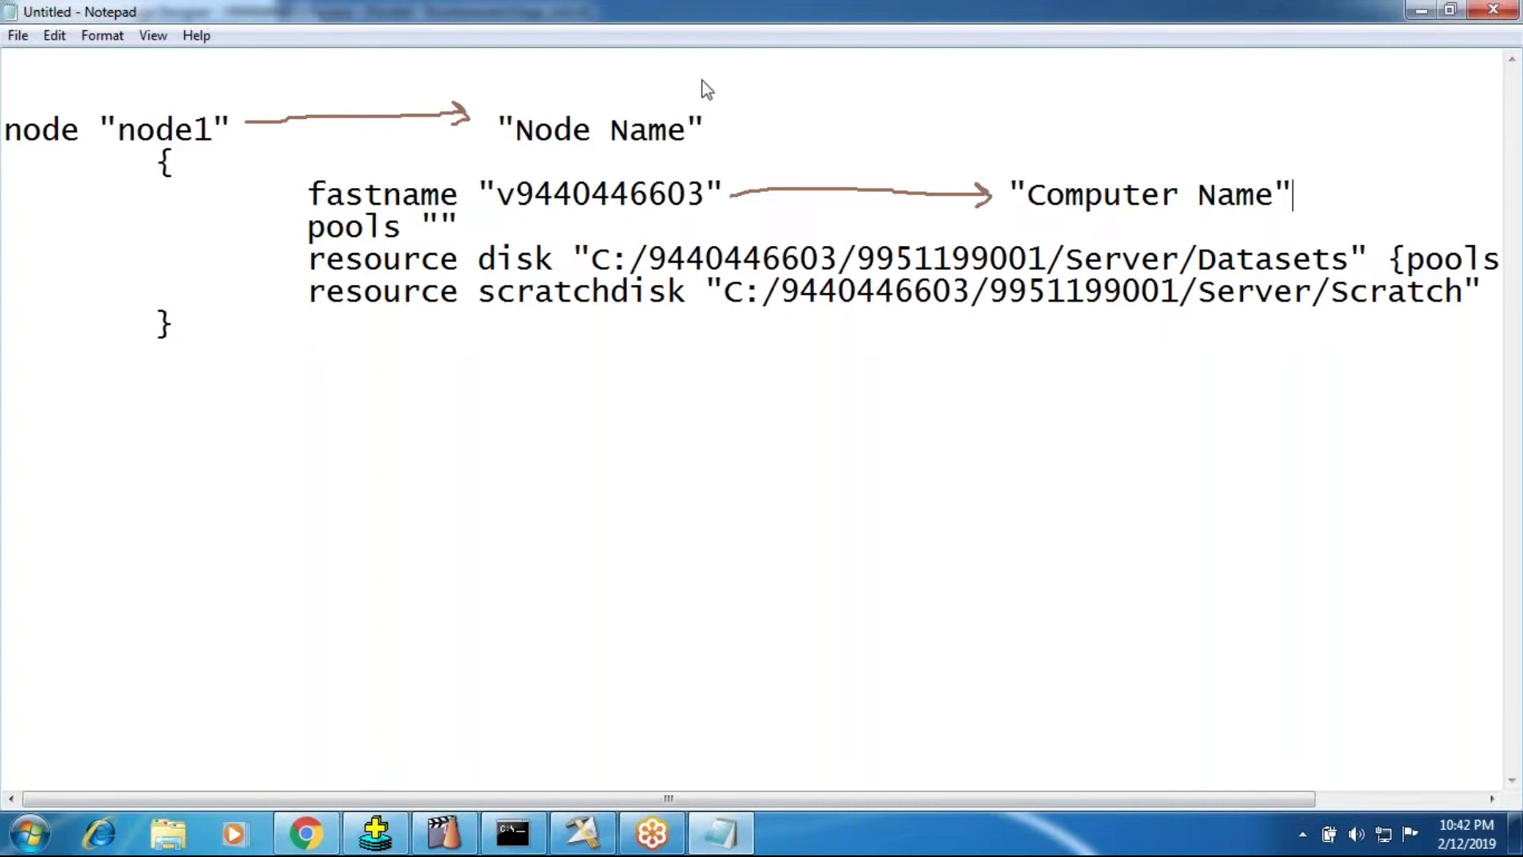
Draw annotation arrows leading away from the pools, resource disk and resource scratchdisk lines.
{"action": "key", "text": "ctrl+2"}
{"action": "mouse_move", "coordinate": [473, 235]}
{"action": "left_mouse_down"}
{"action": "mouse_move", "coordinate": [610, 232]}
{"action": "mouse_move", "coordinate": [591, 240]}
{"action": "left_mouse_up"}
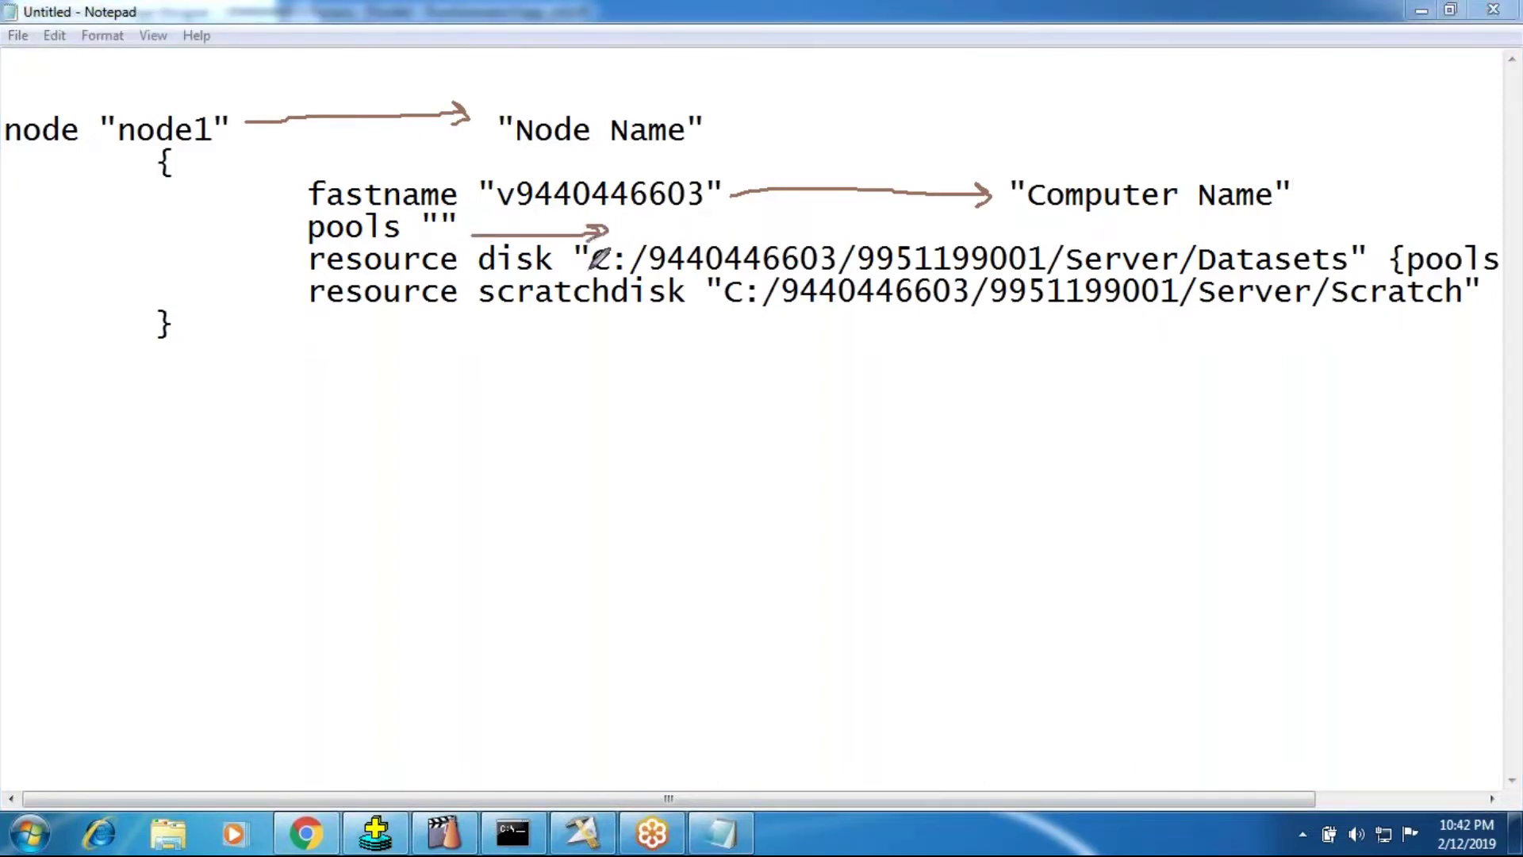
{"action": "mouse_move", "coordinate": [303, 273]}
{"action": "left_mouse_down"}
{"action": "mouse_move", "coordinate": [128, 262]}
{"action": "mouse_move", "coordinate": [153, 259]}
{"action": "left_mouse_up"}
{"action": "mouse_move", "coordinate": [316, 306]}
{"action": "left_mouse_down"}
{"action": "mouse_move", "coordinate": [323, 440]}
{"action": "mouse_move", "coordinate": [300, 422]}
{"action": "mouse_move", "coordinate": [347, 414]}
{"action": "left_mouse_up"}
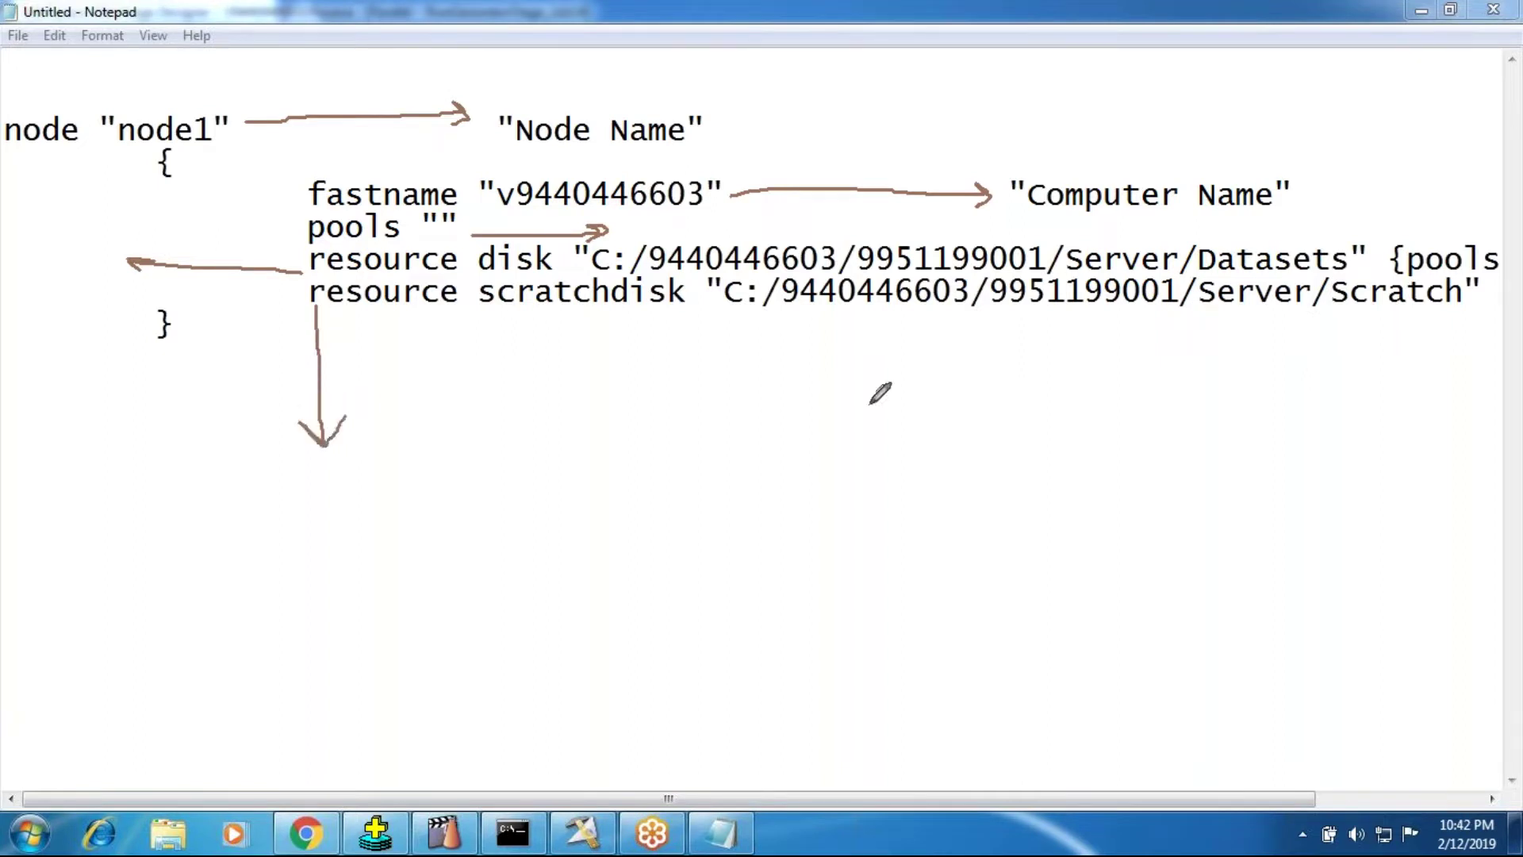
{"action": "left_click", "coordinate": [650, 82]}
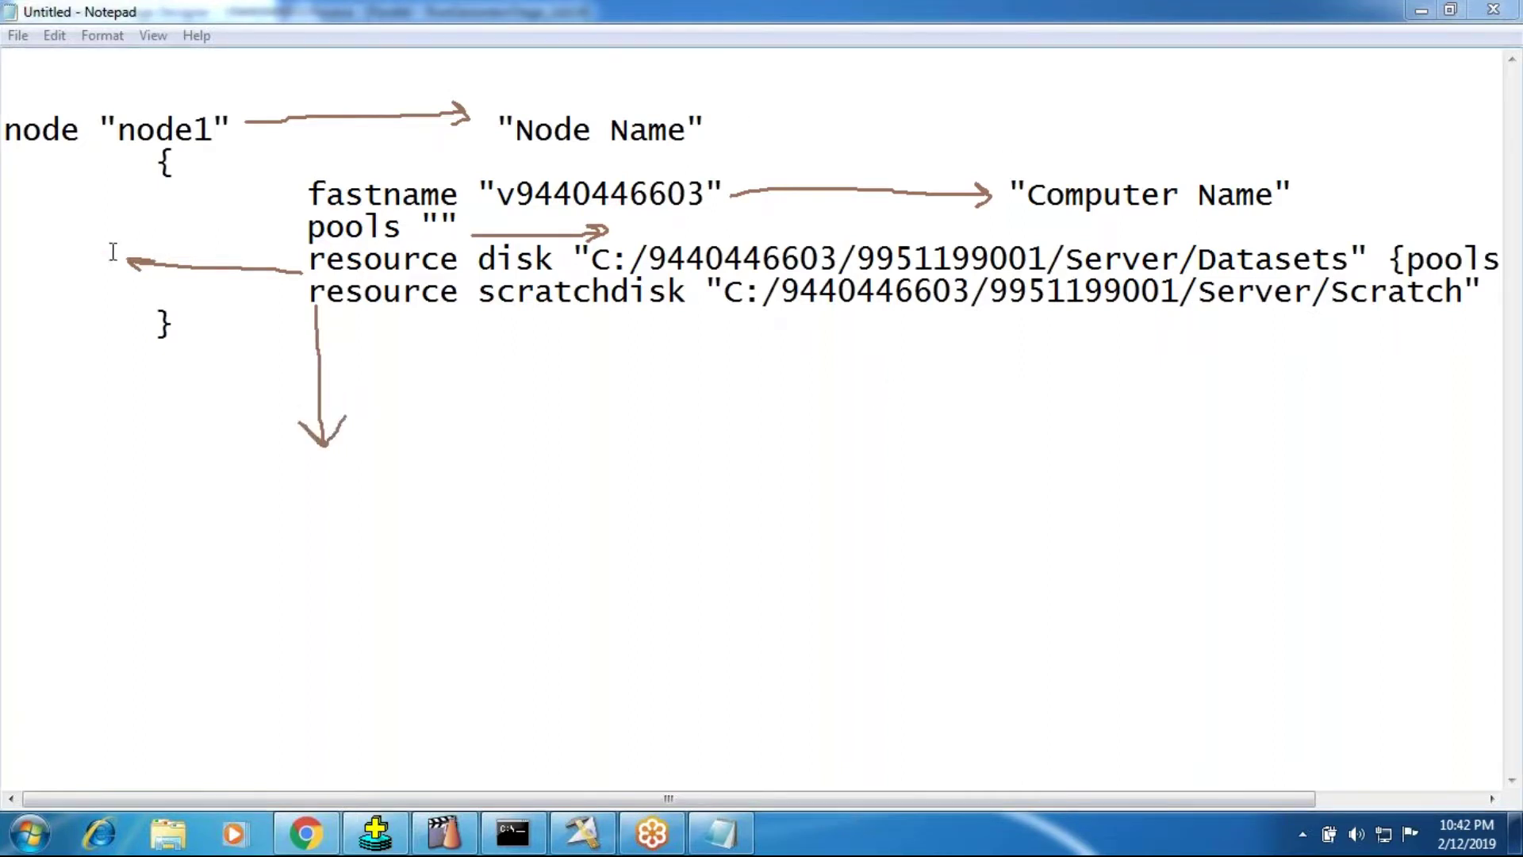
Label the resource disk arrow by entering "Permanetn HD" at the start of that line.
{"action": "left_click", "coordinate": [23, 263]}
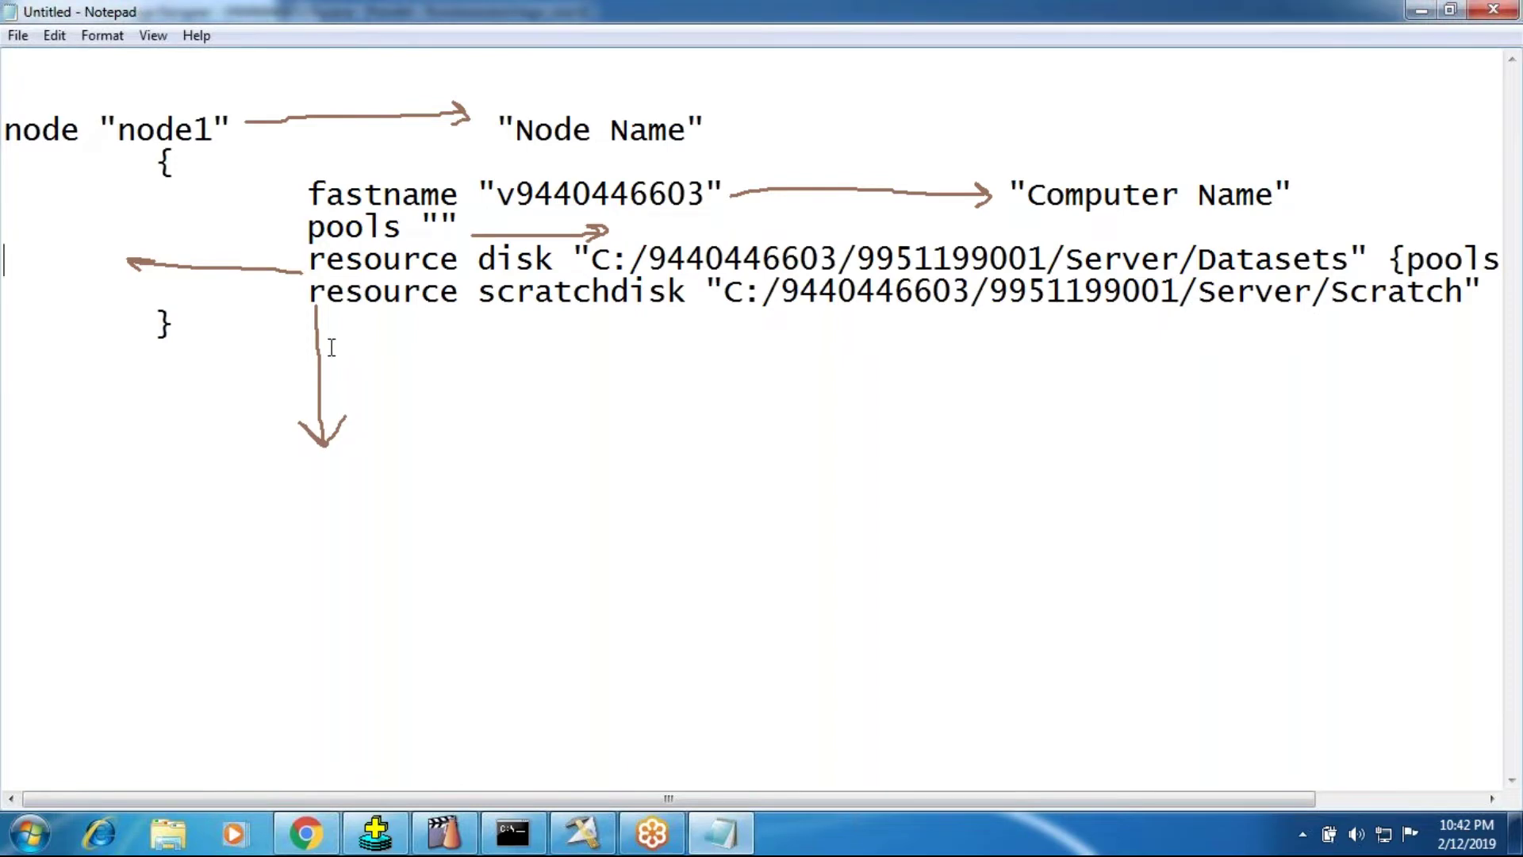
{"action": "type", "text": "Perme"}
{"action": "key", "text": "BackSpace"}
{"action": "type", "text": "ane"}
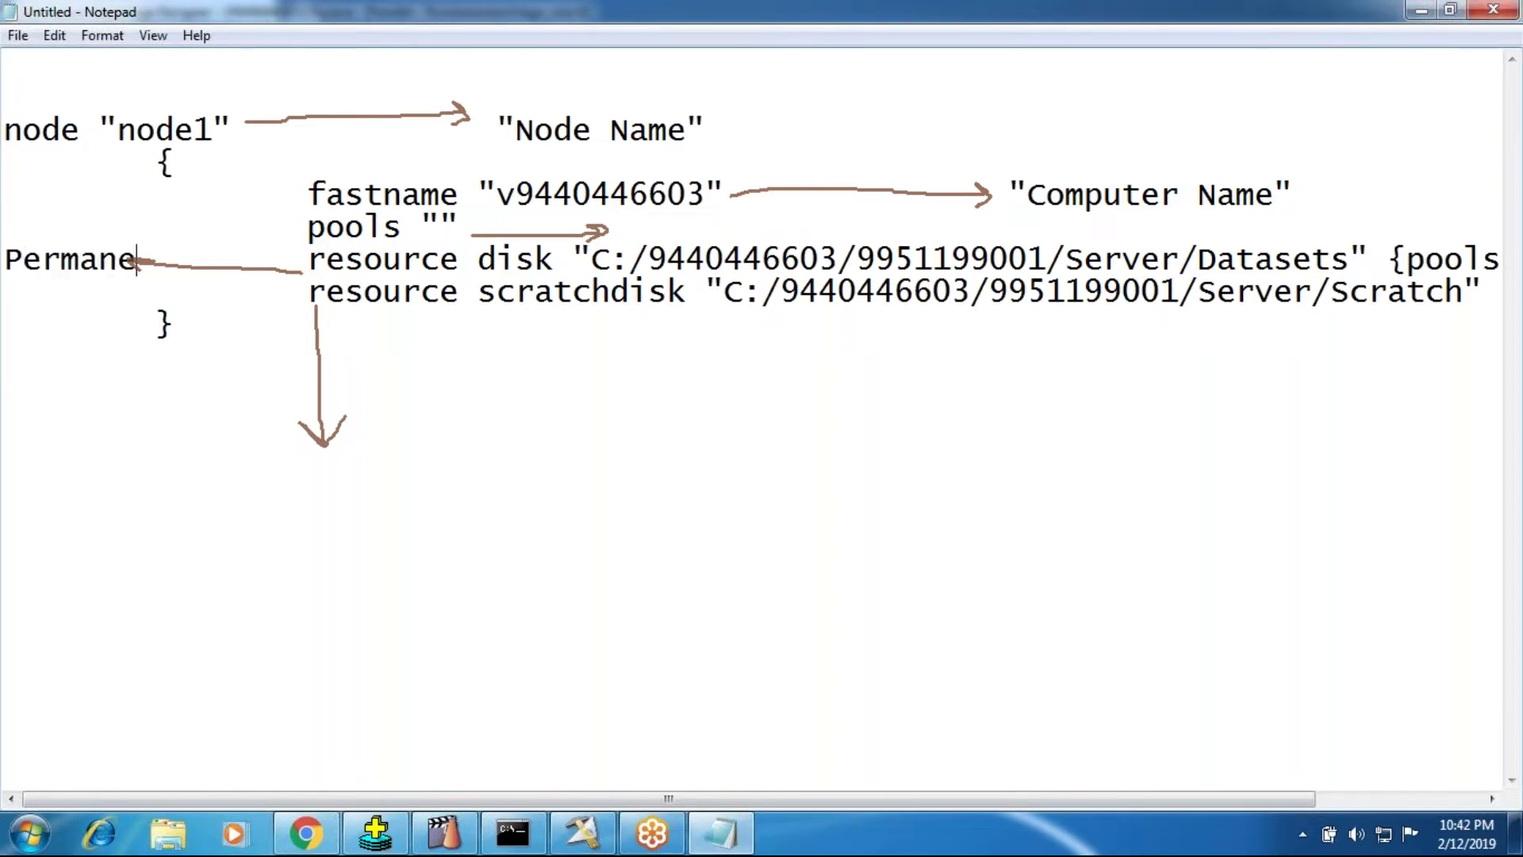
{"action": "type", "text": "tn HD"}
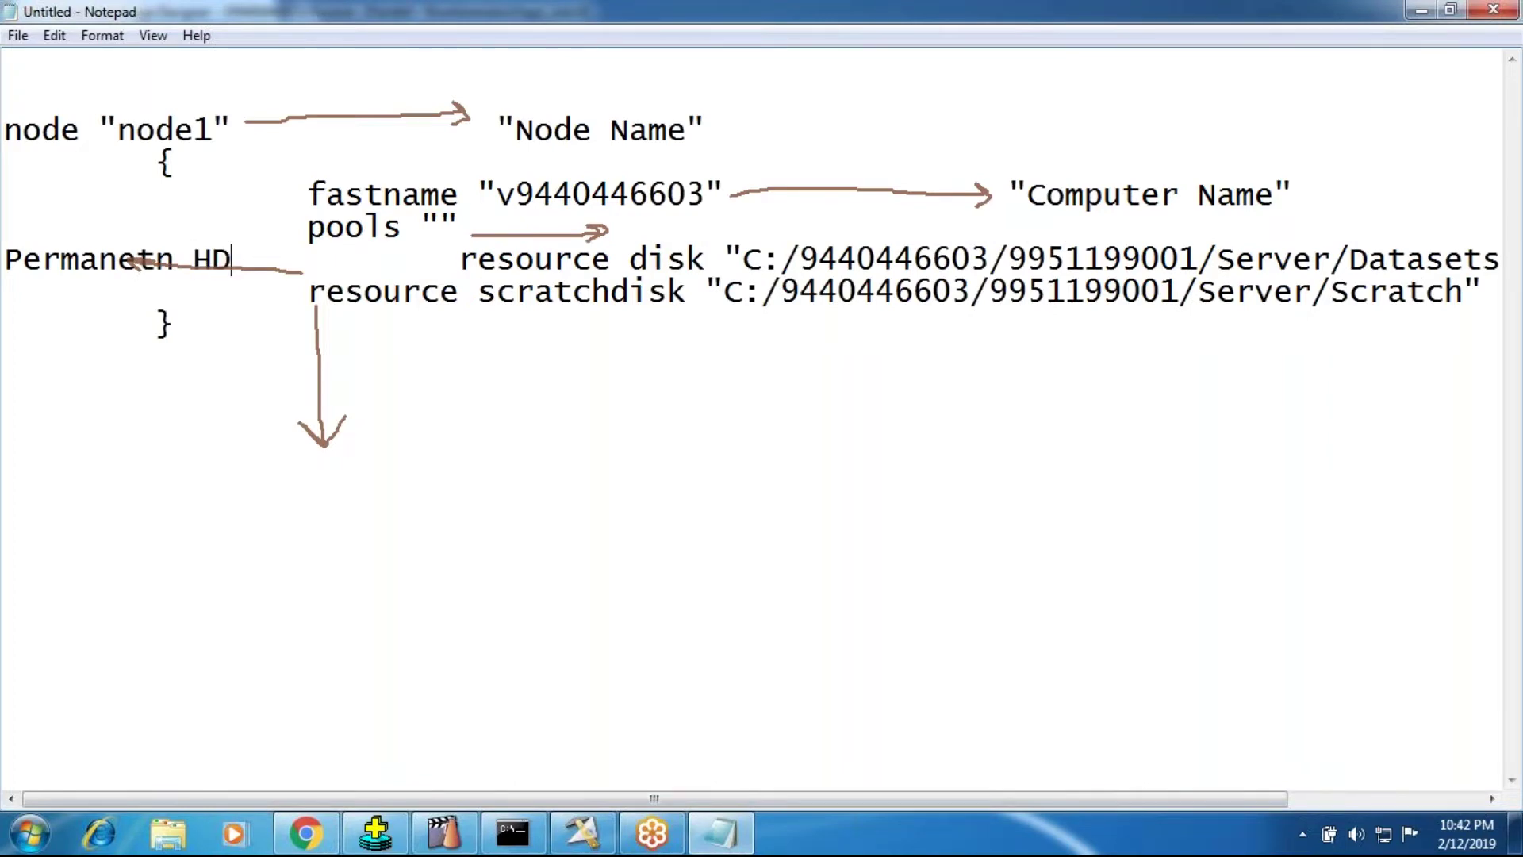
Add the indented label "Temporary Disc" below the block, at the tip of the scratchdisk arrow.
{"action": "left_click", "coordinate": [69, 457]}
{"action": "key", "text": "Return"}
{"action": "key", "text": "Return"}
{"action": "key", "text": "Tab"}
{"action": "key", "text": "Tab"}
{"action": "type", "text": "Temporary Disc"}
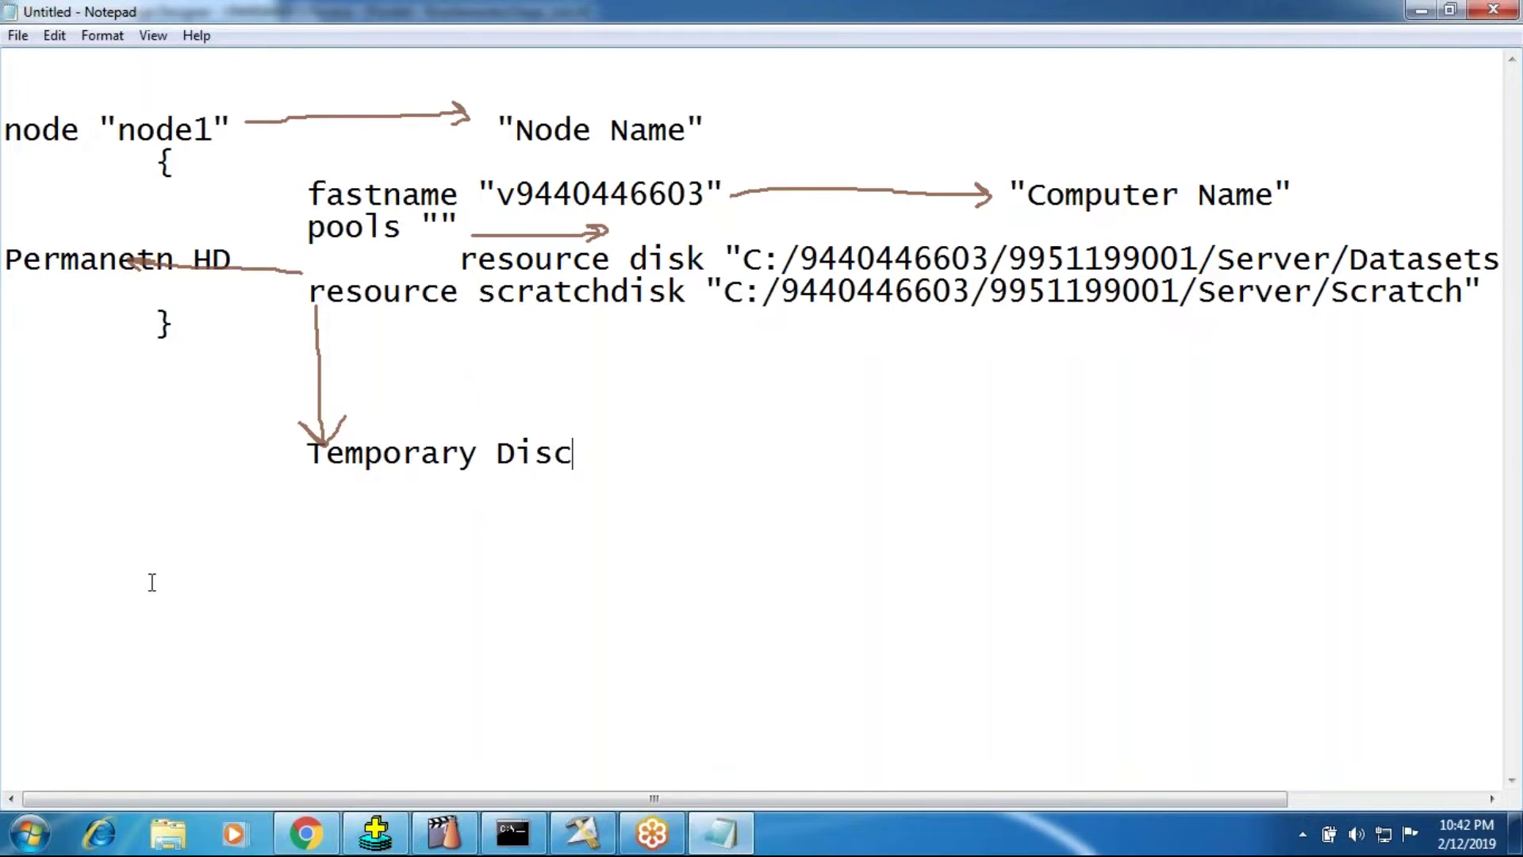
Open the computer's system properties to view the computer name.
{"action": "left_click", "coordinate": [30, 832]}
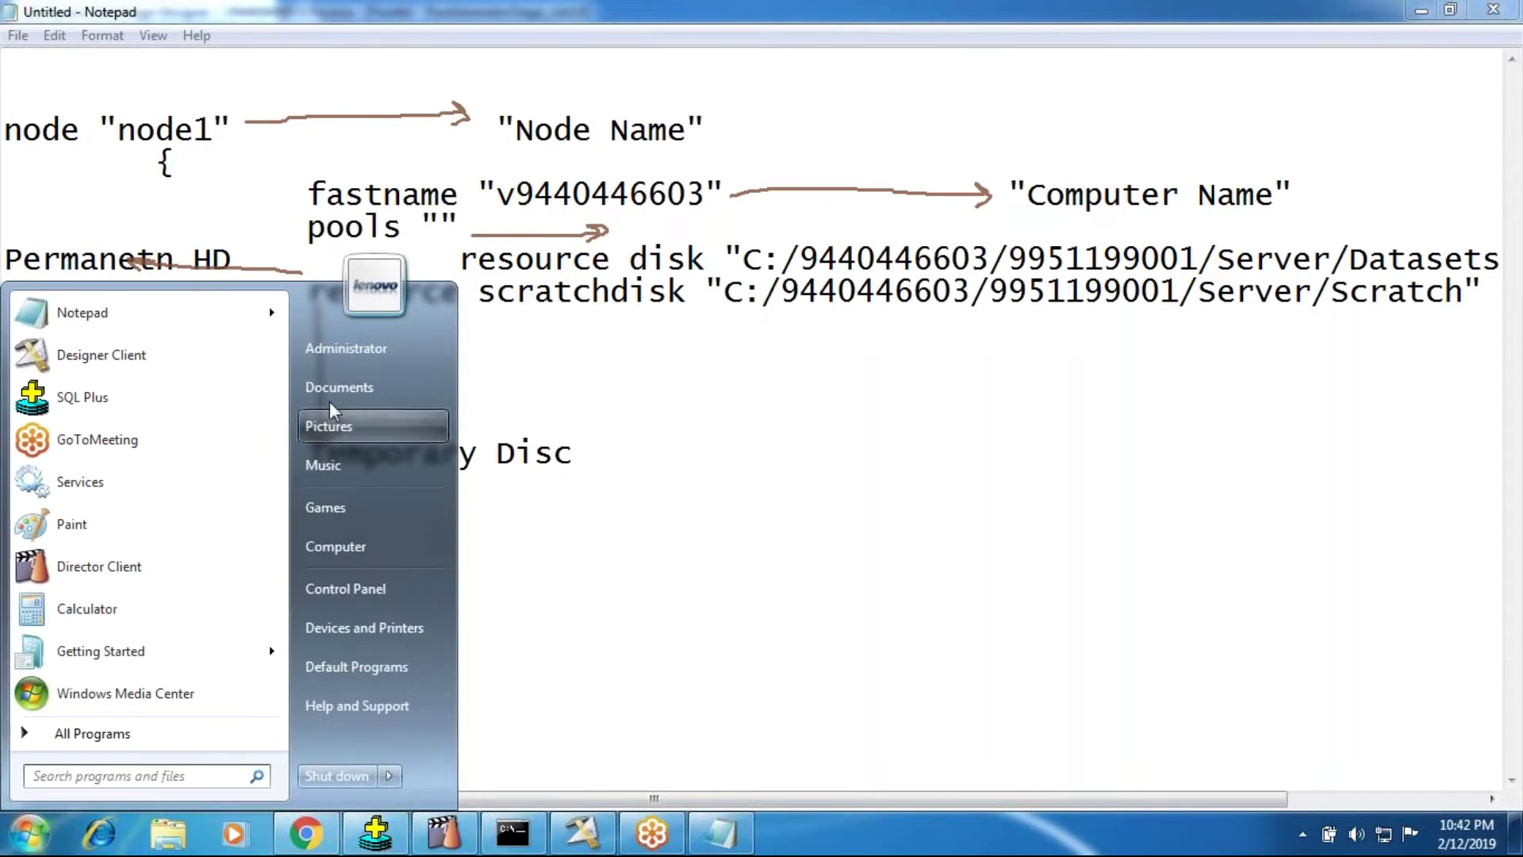
{"action": "right_click", "coordinate": [336, 546]}
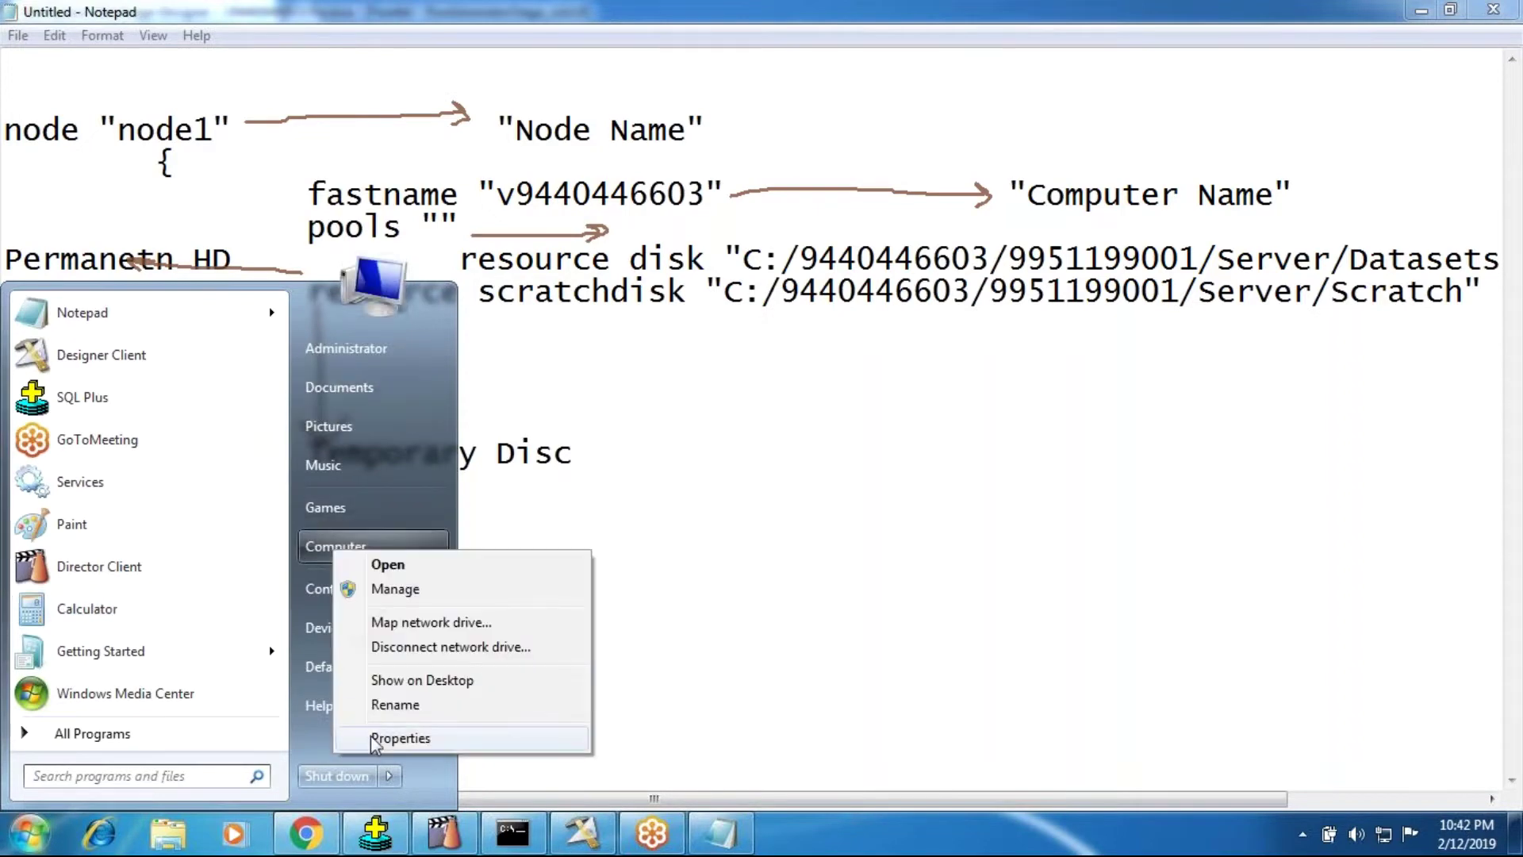
{"action": "left_click", "coordinate": [398, 735]}
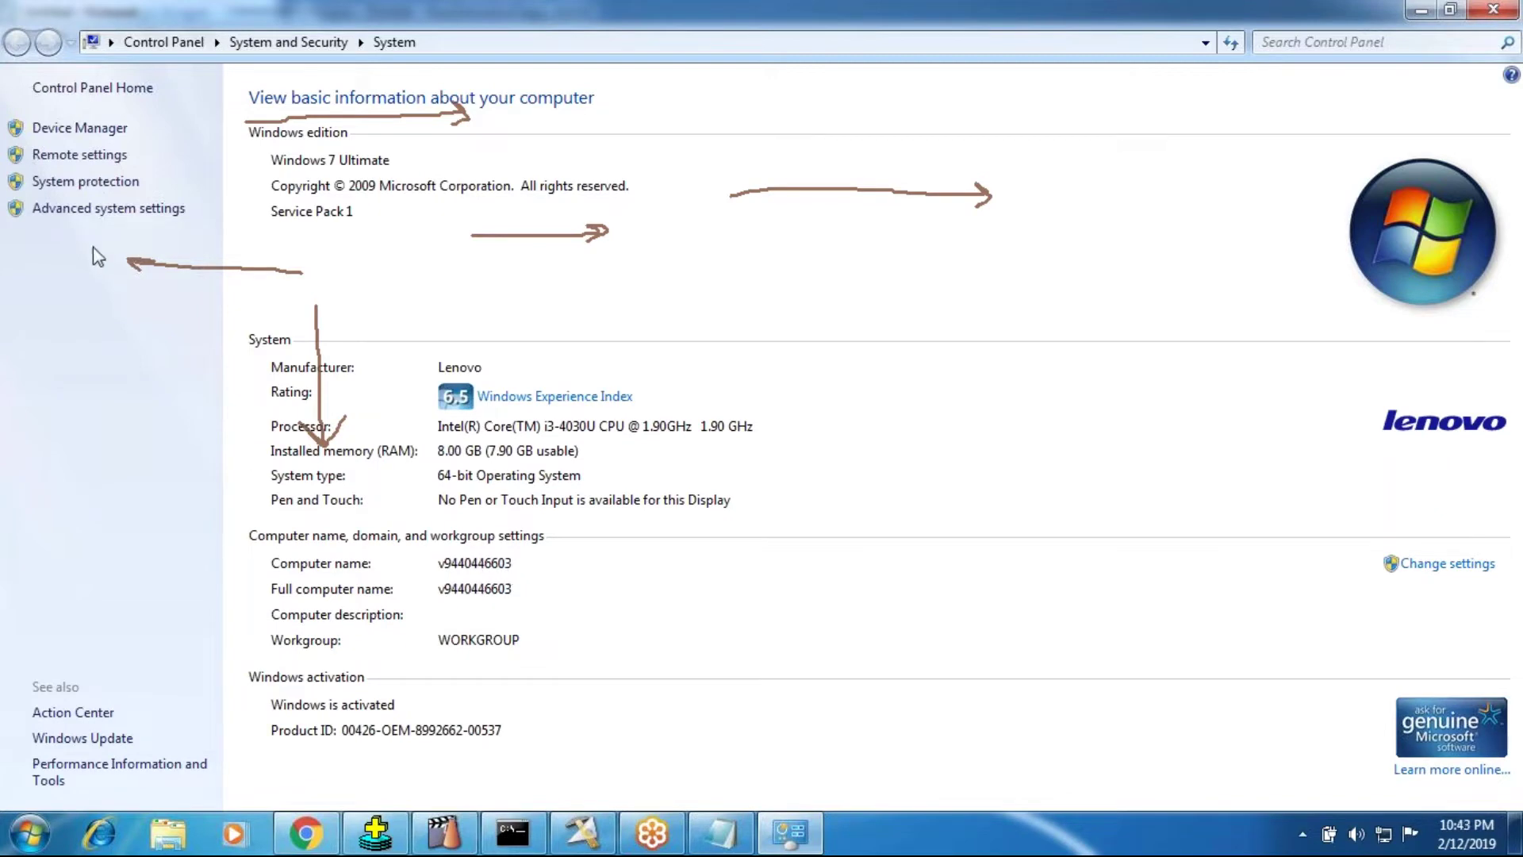
View the computer's hard disk drives in Windows Explorer, and close the system properties window to return to Notepad.
{"action": "left_click", "coordinate": [169, 837]}
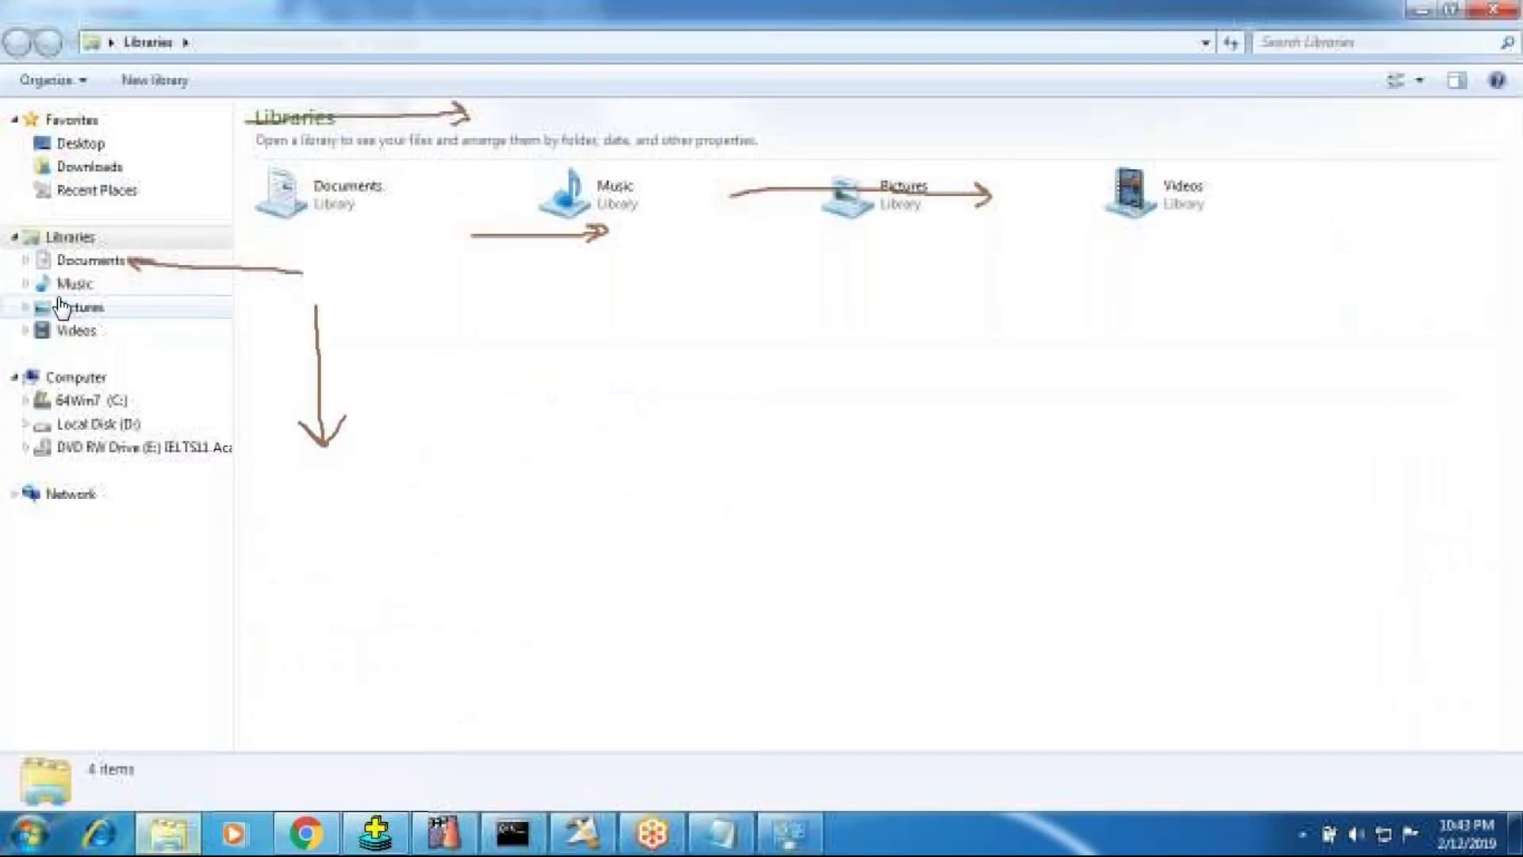
{"action": "left_click", "coordinate": [72, 378]}
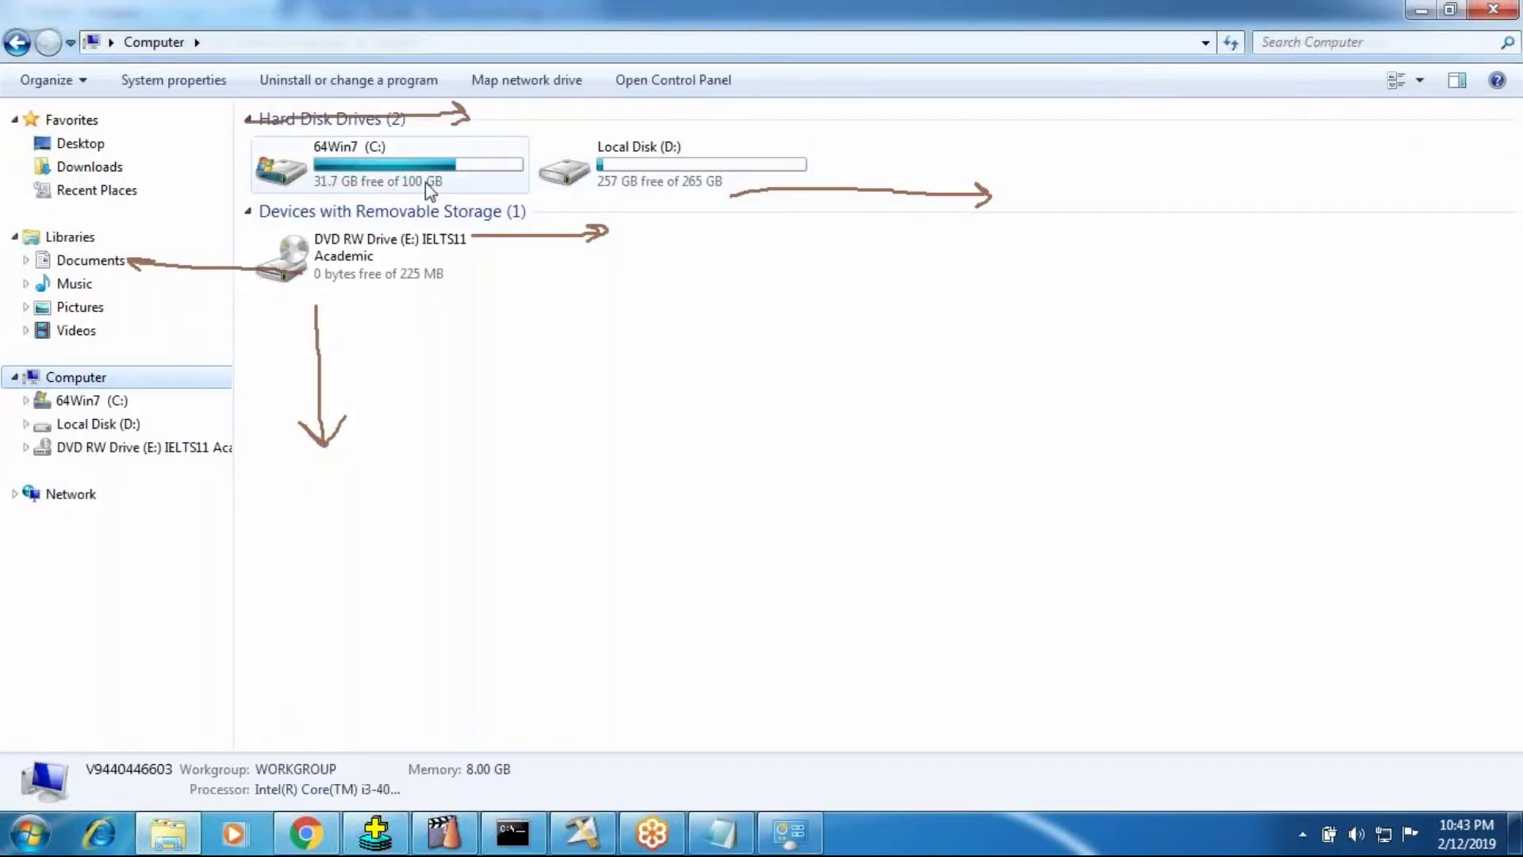
{"action": "key", "text": "alt+Tab"}
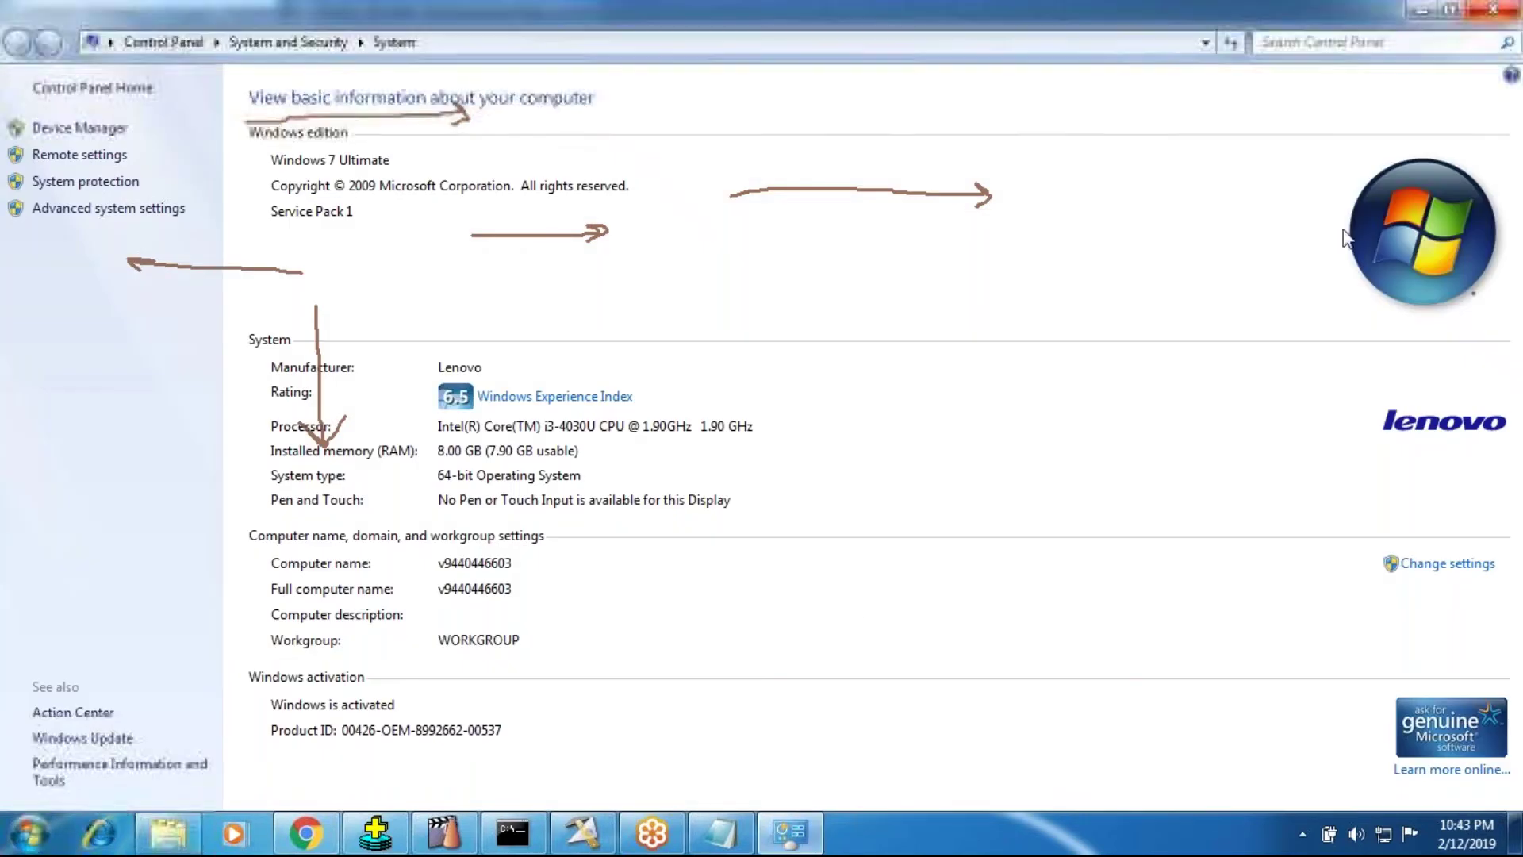
{"action": "left_click", "coordinate": [1493, 10]}
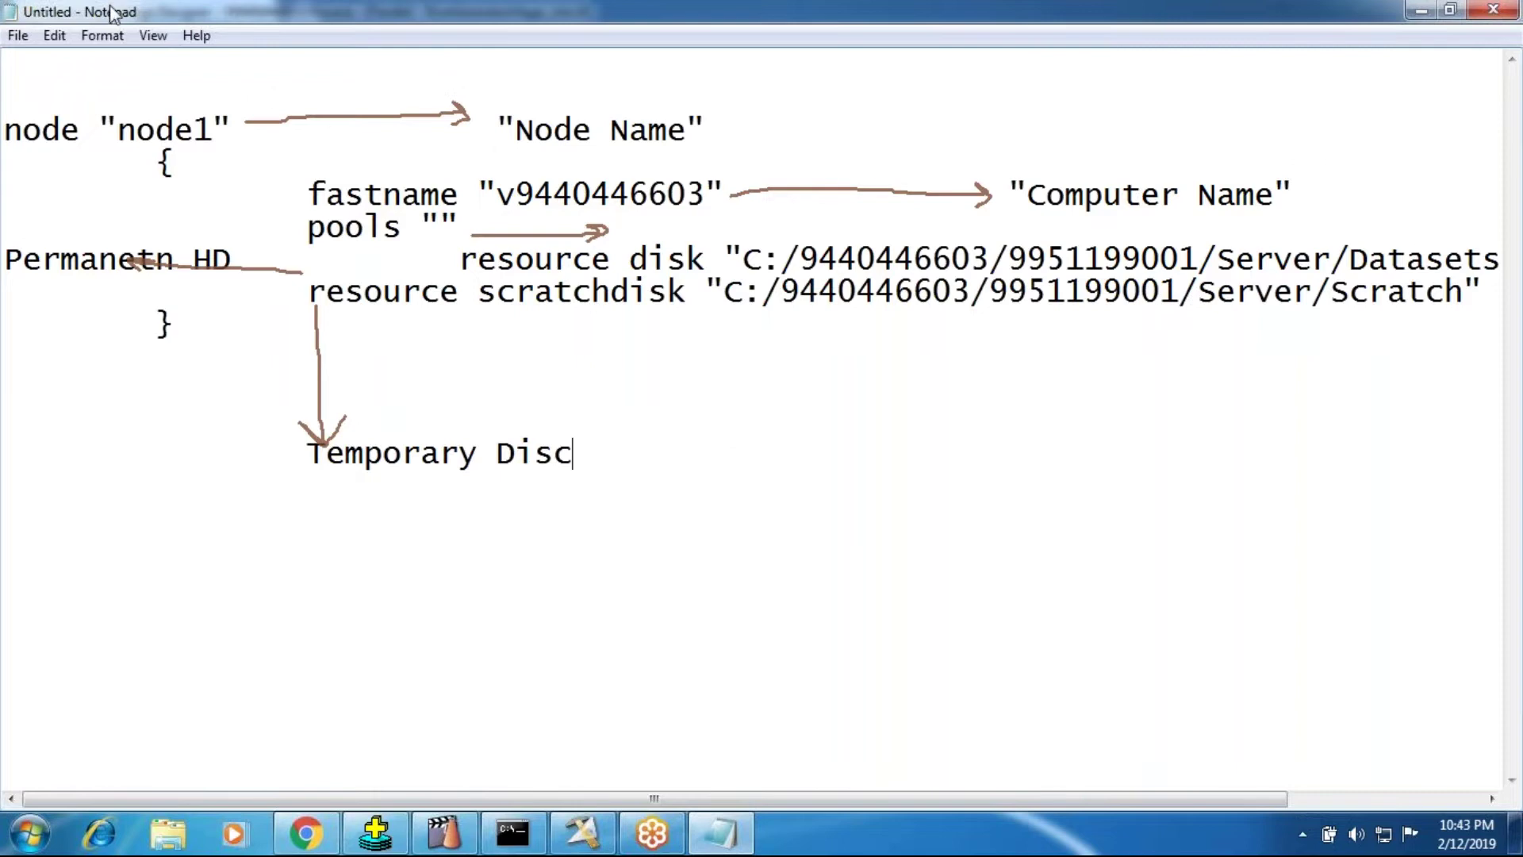
Review the node name and fastname entries of the node1 block by highlighting them.
{"action": "left_click_drag", "start_coordinate": [117, 131], "coordinate": [159, 135]}
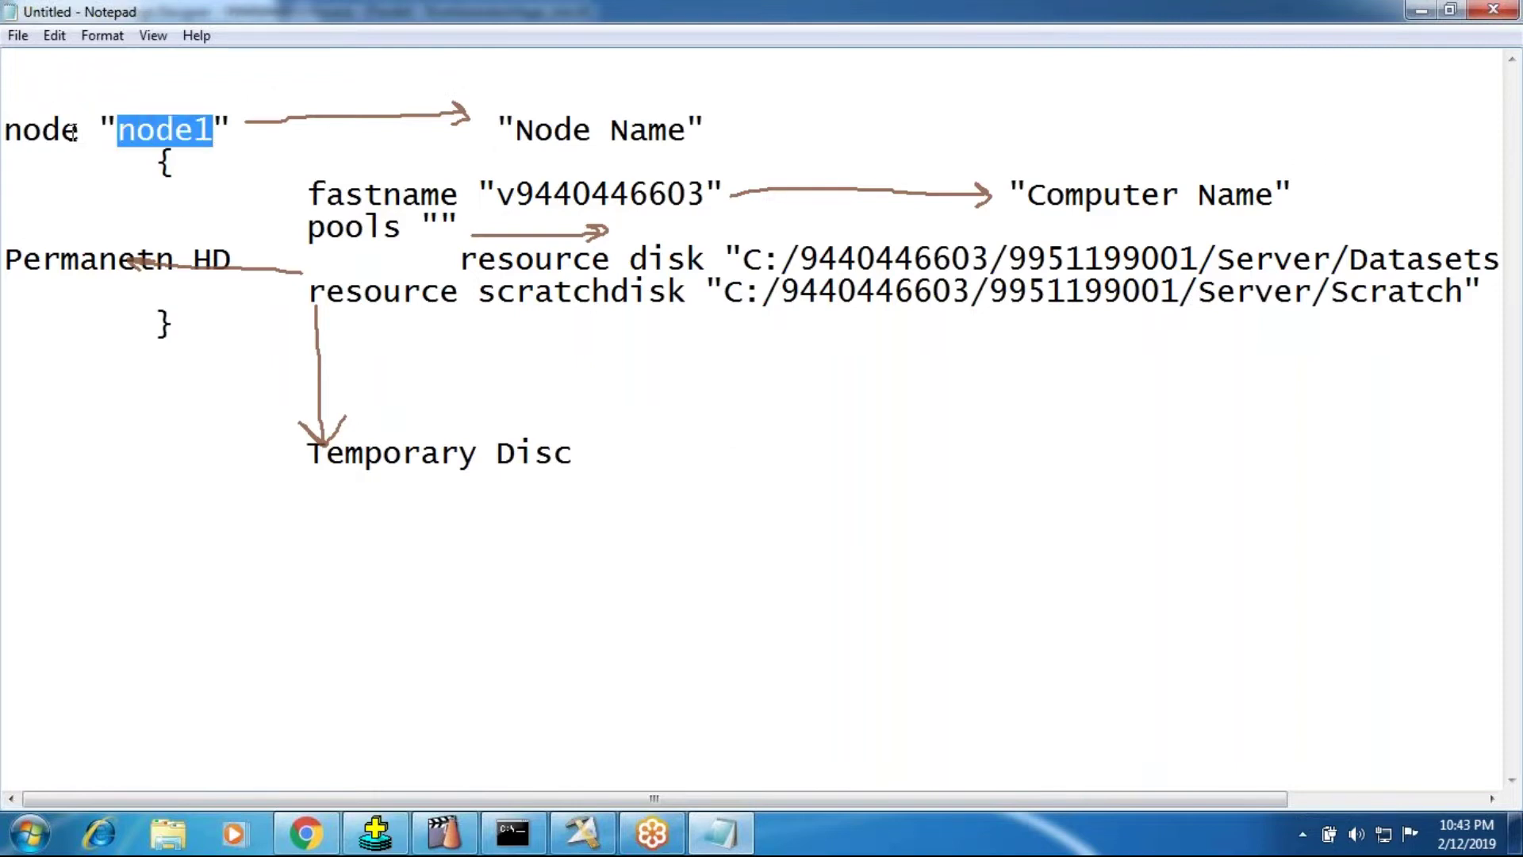
{"action": "left_click_drag", "start_coordinate": [79, 131], "coordinate": [21, 131]}
{"action": "left_click", "coordinate": [146, 129]}
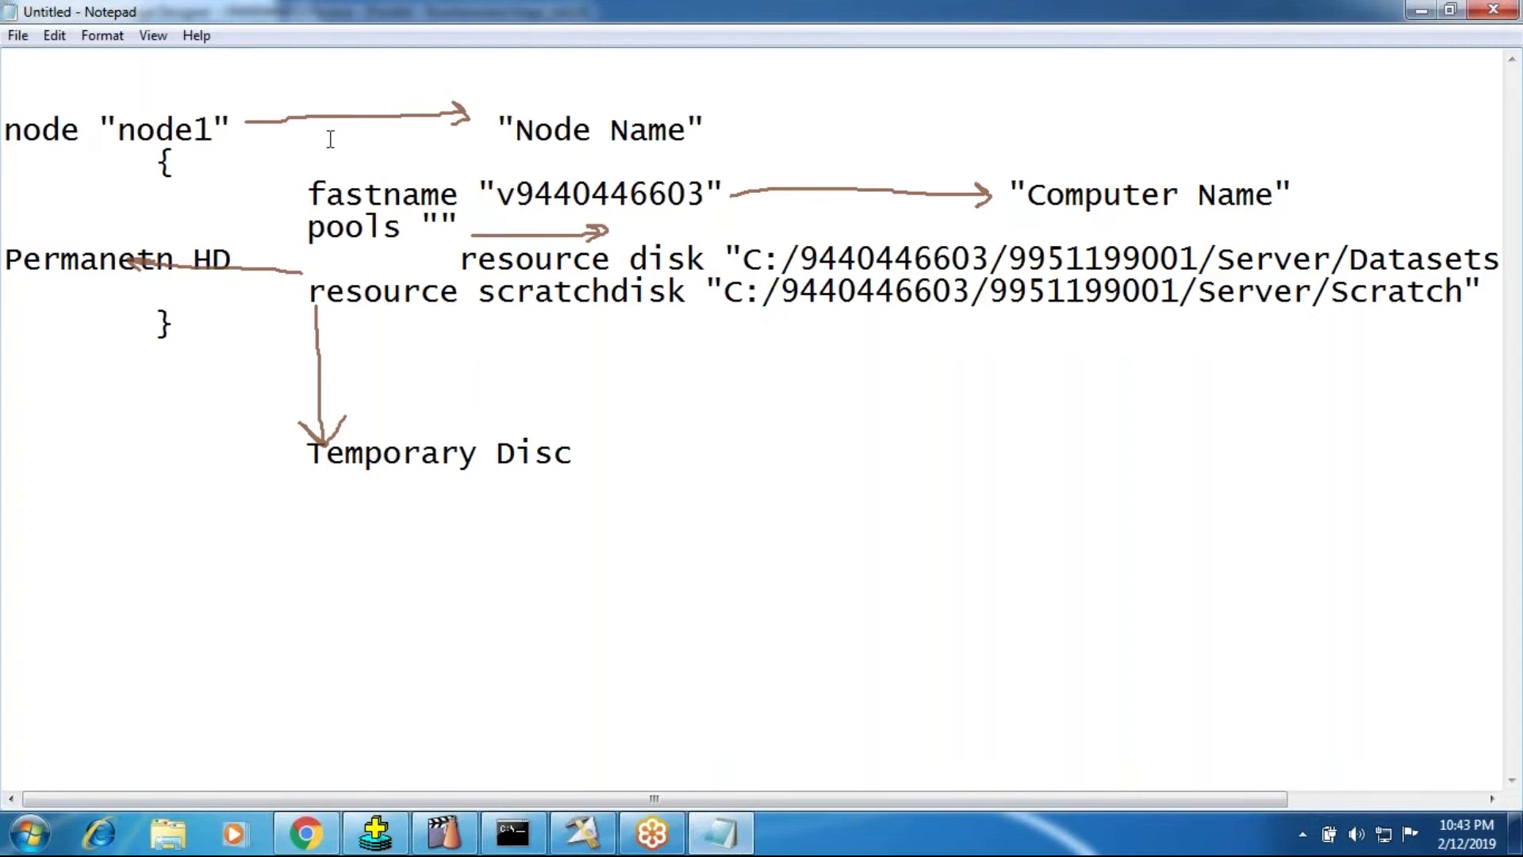
{"action": "left_click_drag", "start_coordinate": [212, 129], "coordinate": [131, 129]}
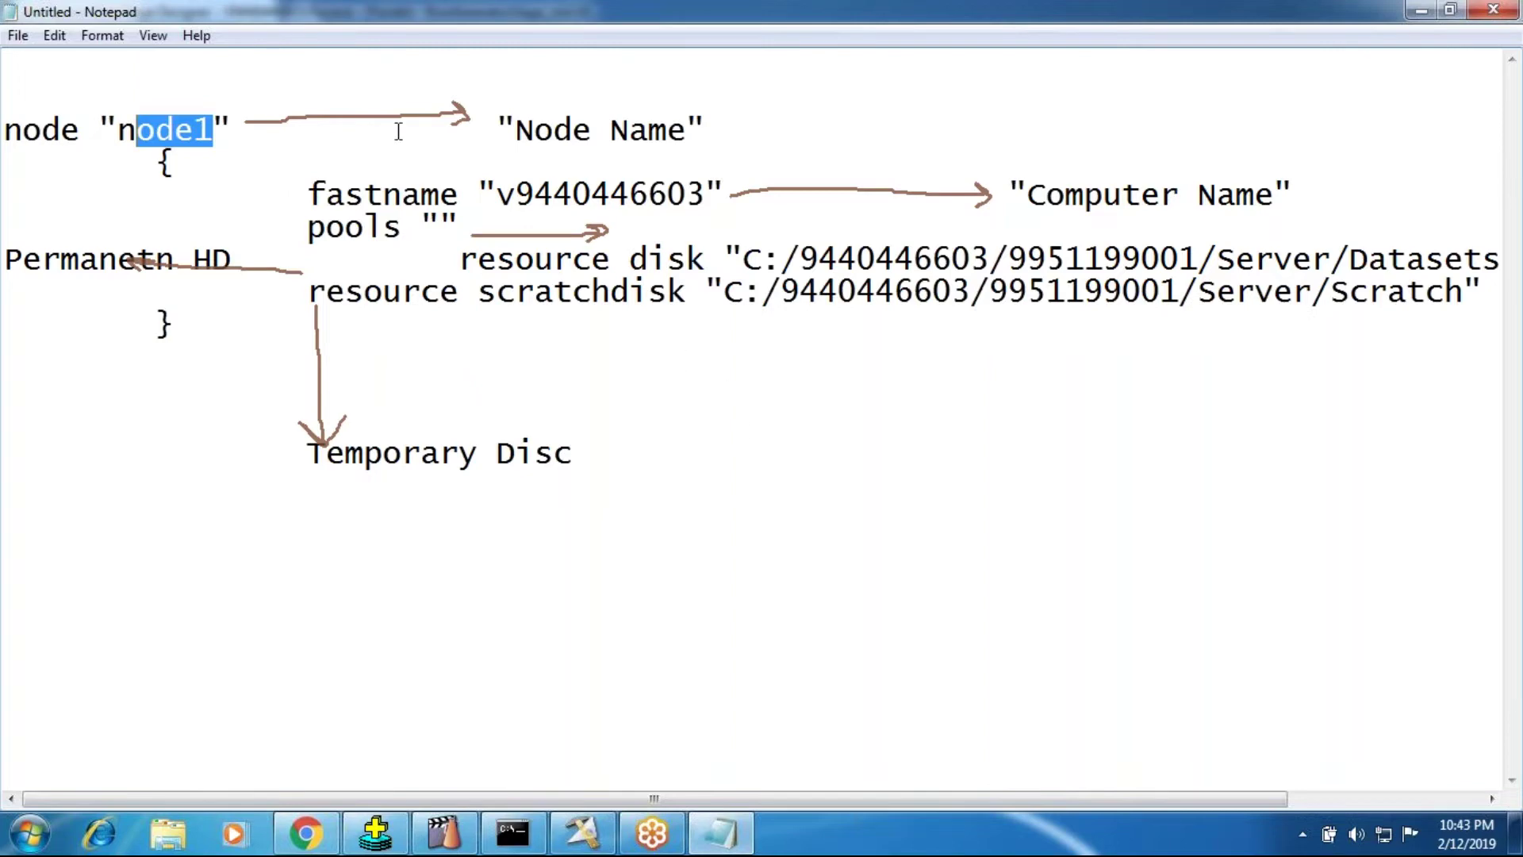
{"action": "left_click_drag", "start_coordinate": [326, 194], "coordinate": [439, 195]}
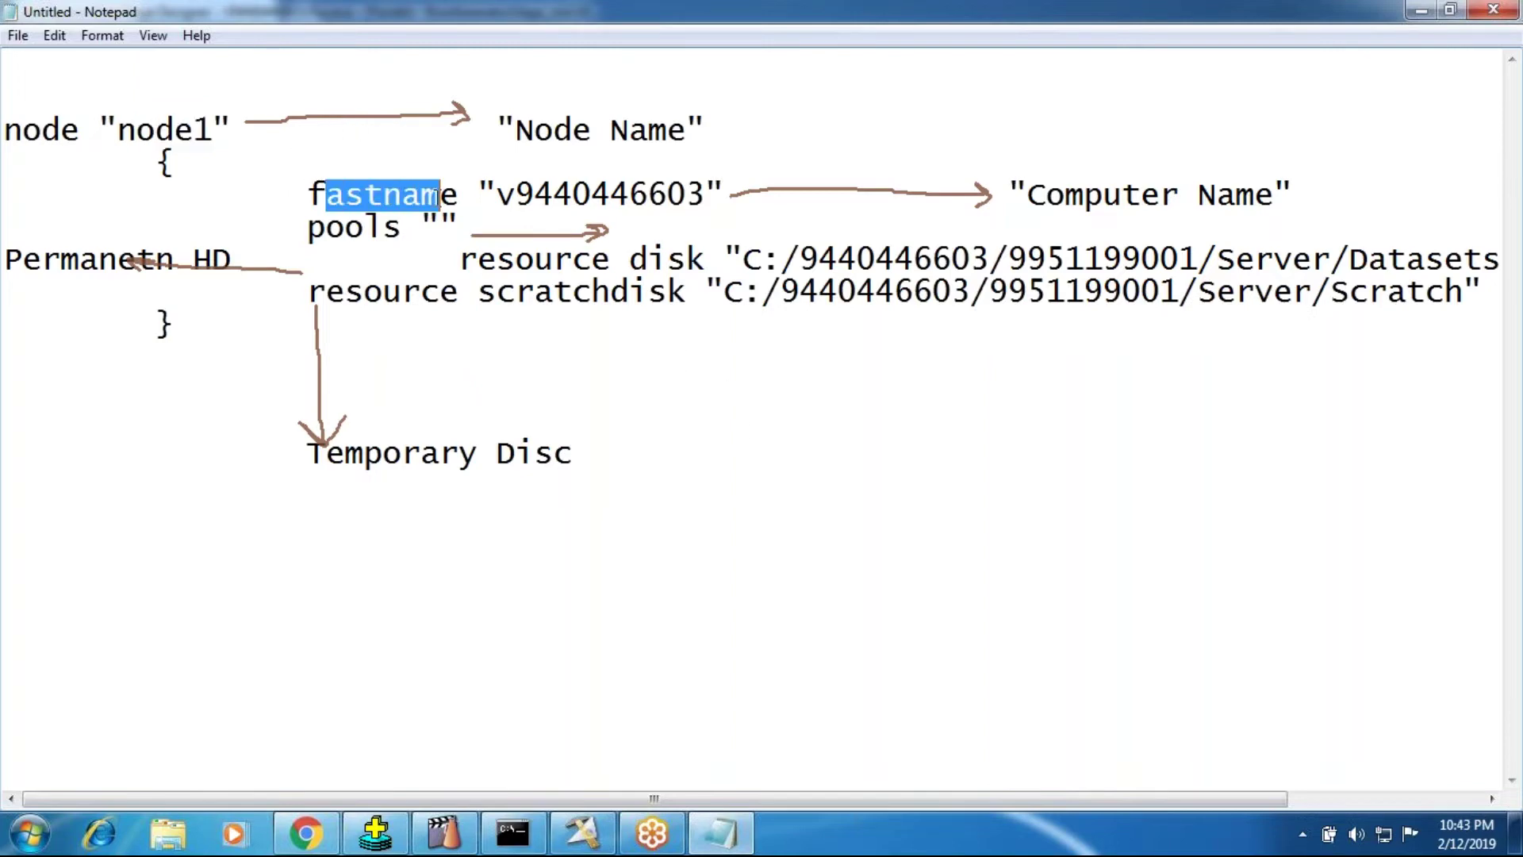
{"action": "left_click", "coordinate": [568, 199]}
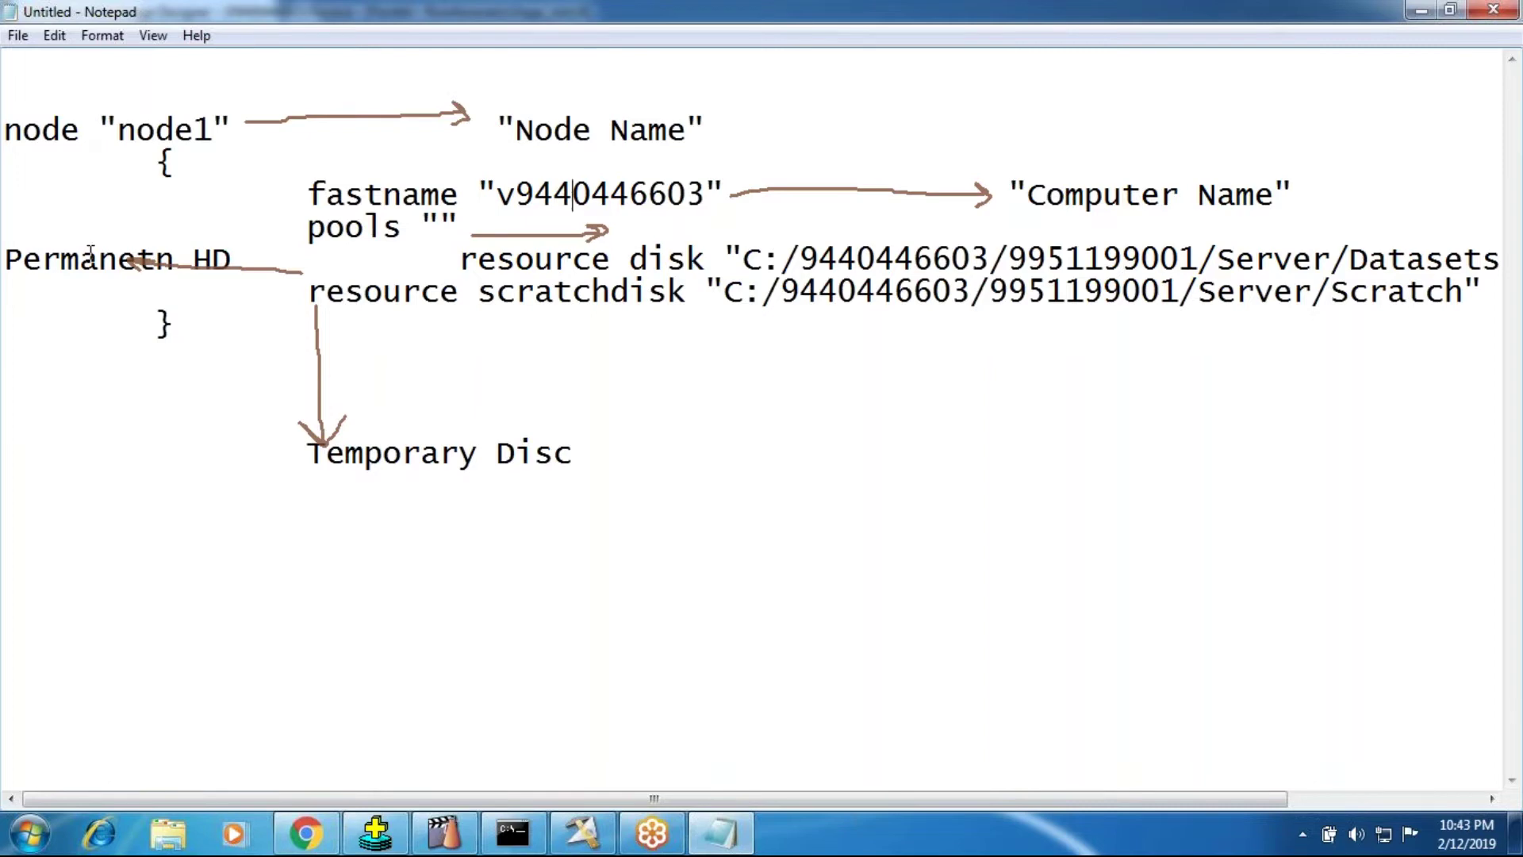
Review the resource disk and resource scratchdisk entries with their Datasets and Scratch paths by highlighting them.
{"action": "left_click_drag", "start_coordinate": [571, 260], "coordinate": [745, 260]}
{"action": "left_click_drag", "start_coordinate": [762, 260], "coordinate": [1411, 294]}
{"action": "left_click", "coordinate": [1171, 391]}
{"action": "left_click_drag", "start_coordinate": [460, 259], "coordinate": [936, 256]}
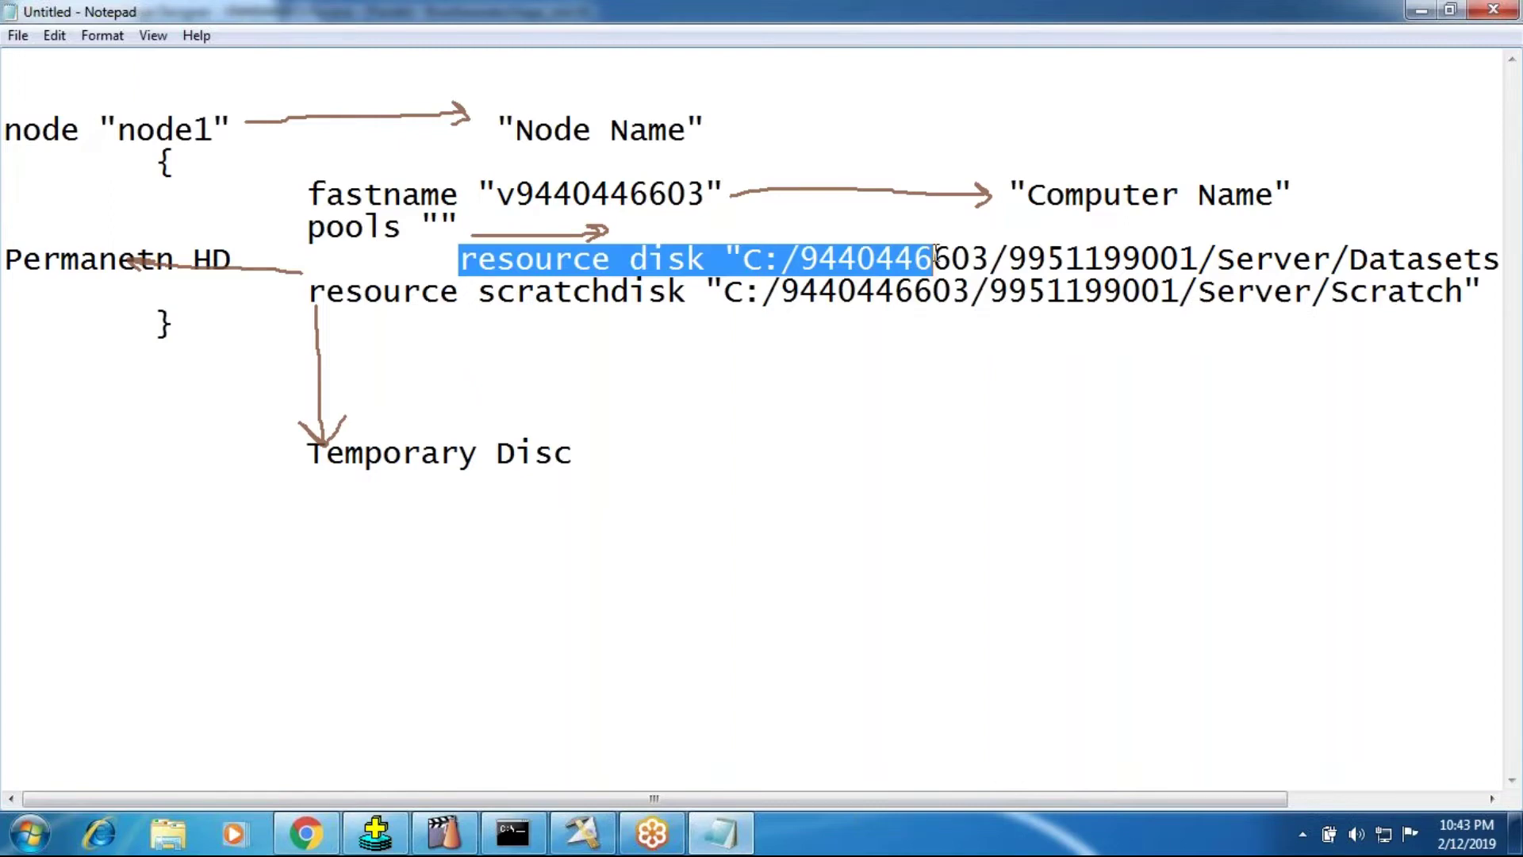
{"action": "left_click", "coordinate": [1407, 261]}
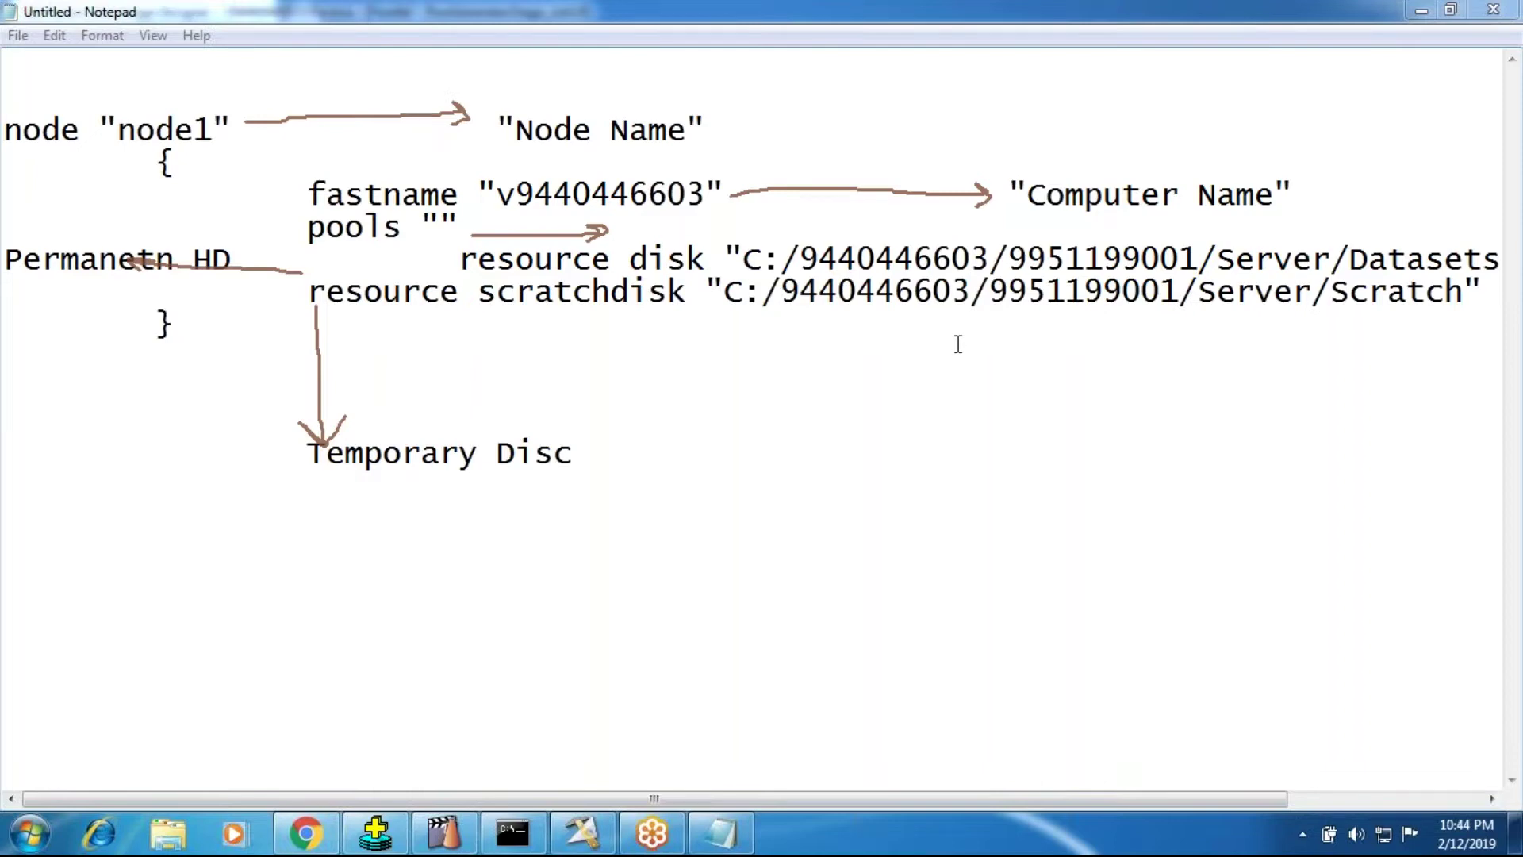
{"action": "left_click_drag", "start_coordinate": [460, 259], "coordinate": [726, 258]}
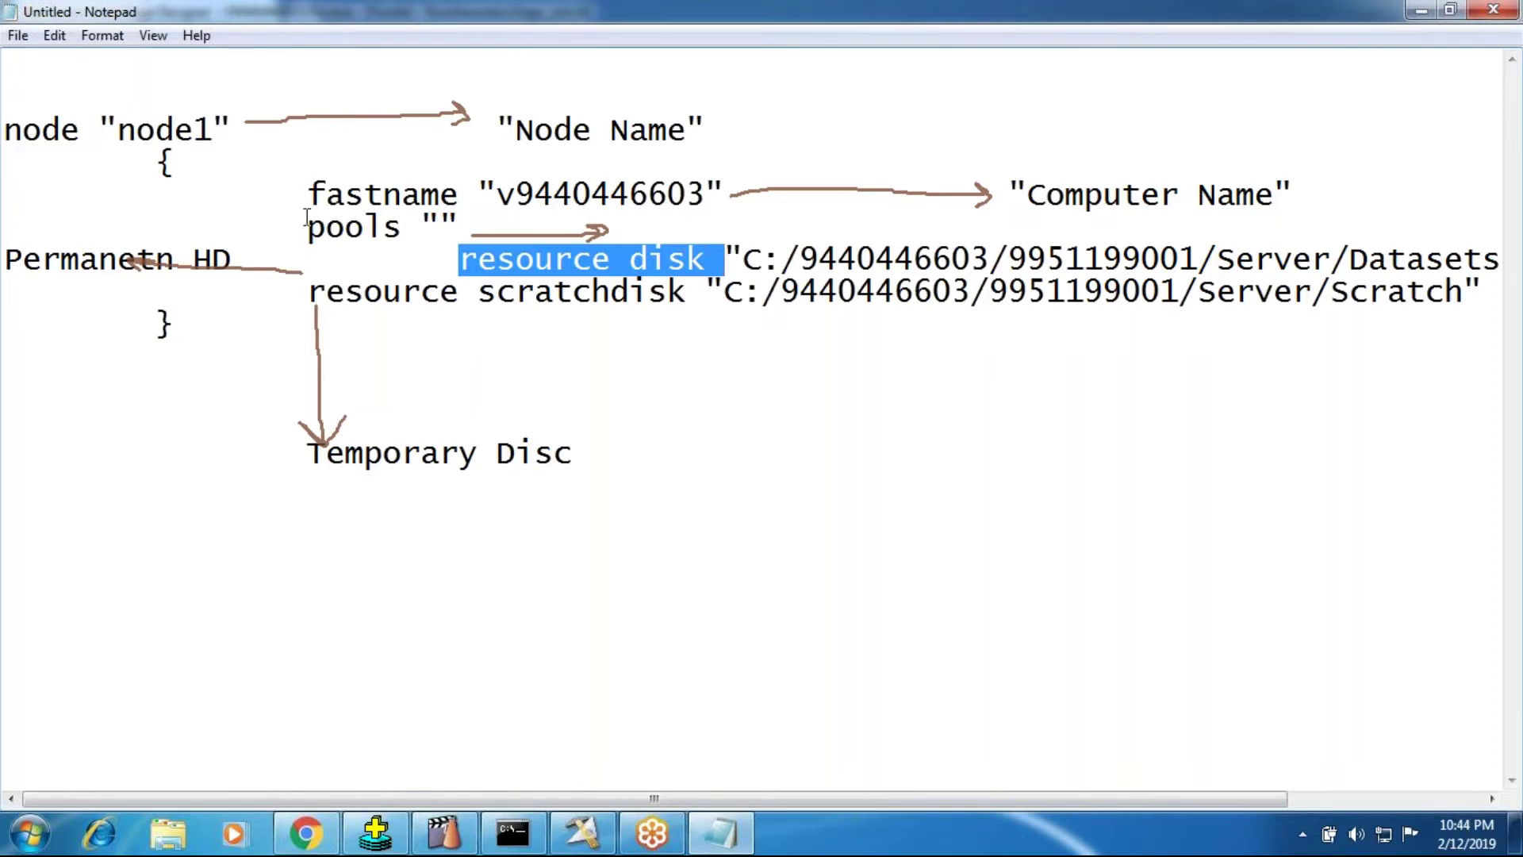
Label the pools arrow by entering "Manages RD, RSD" at its tip.
{"action": "left_click", "coordinate": [611, 226]}
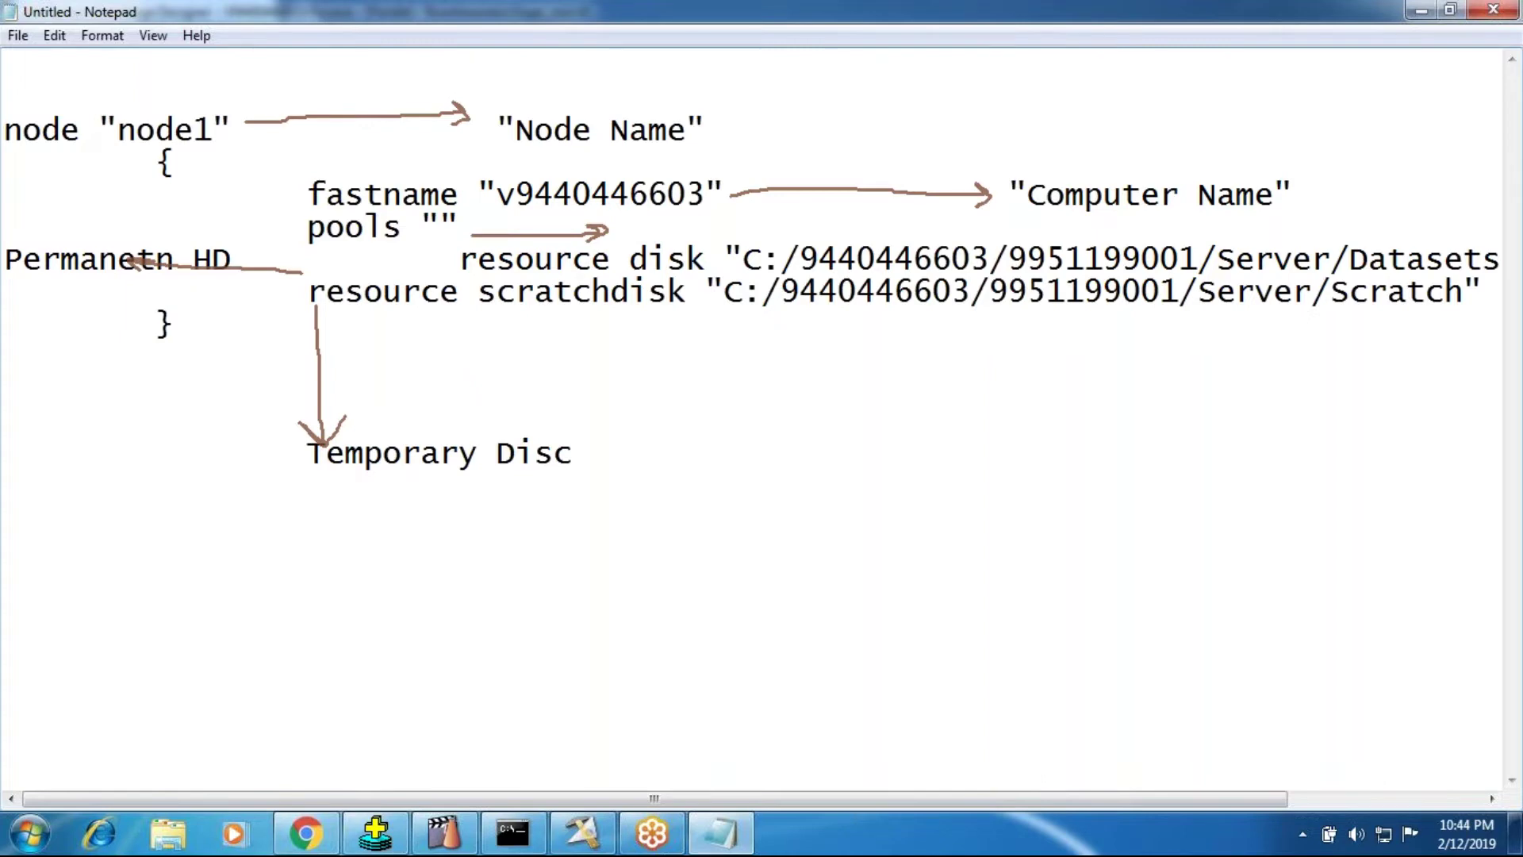
{"action": "type", "text": "Manages "}
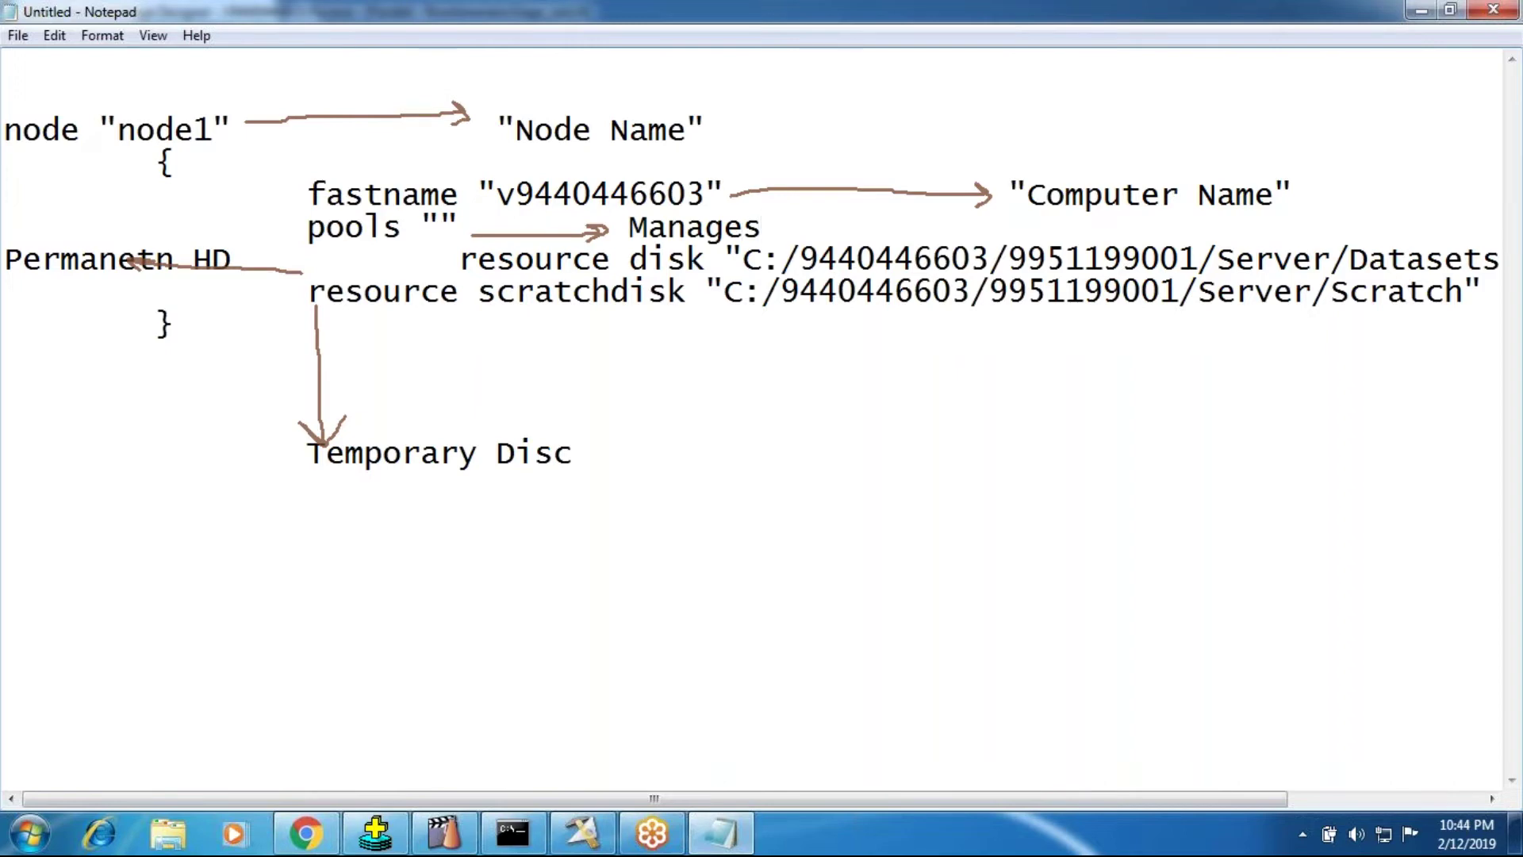
{"action": "type", "text": "RD, RSD"}
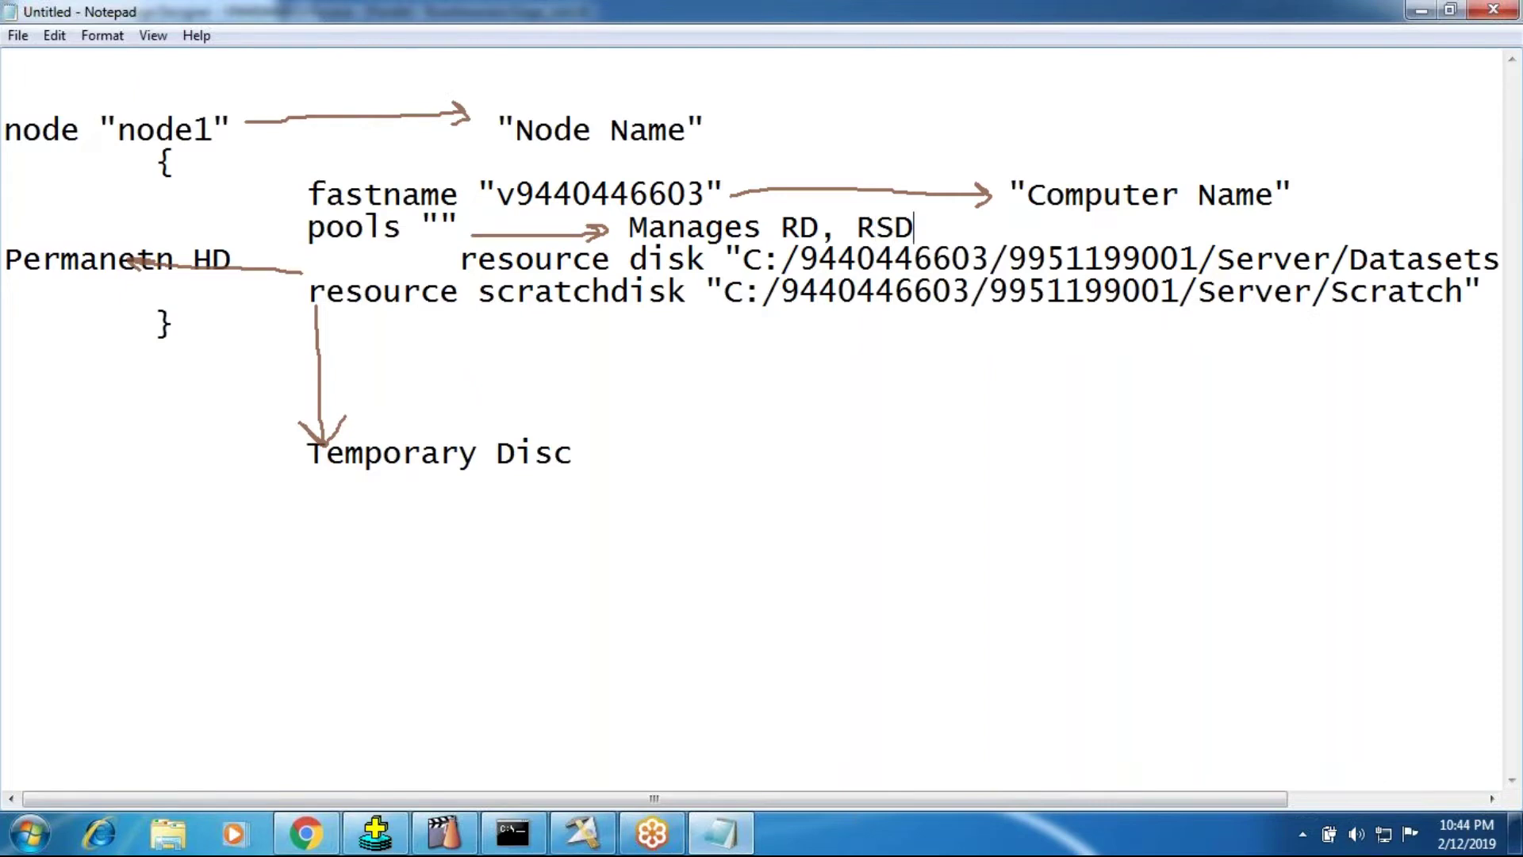
Remove the extra indentation before the resource disk entry so it lines up with the resource scratchdisk line.
{"action": "left_click", "coordinate": [463, 259]}
{"action": "left_click_drag", "start_coordinate": [463, 259], "coordinate": [1014, 260]}
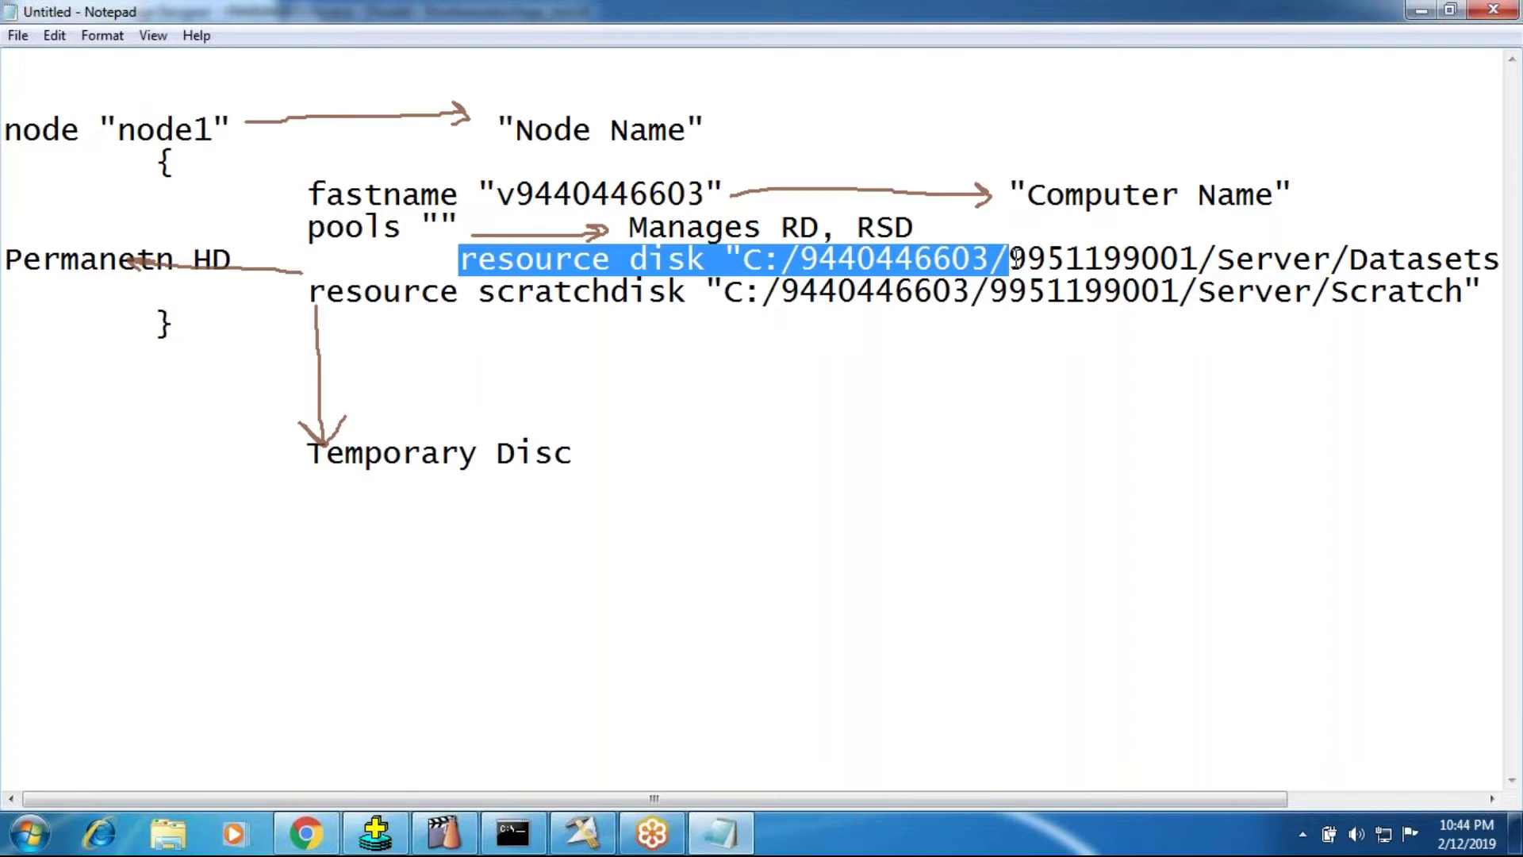
{"action": "key", "text": "Left"}
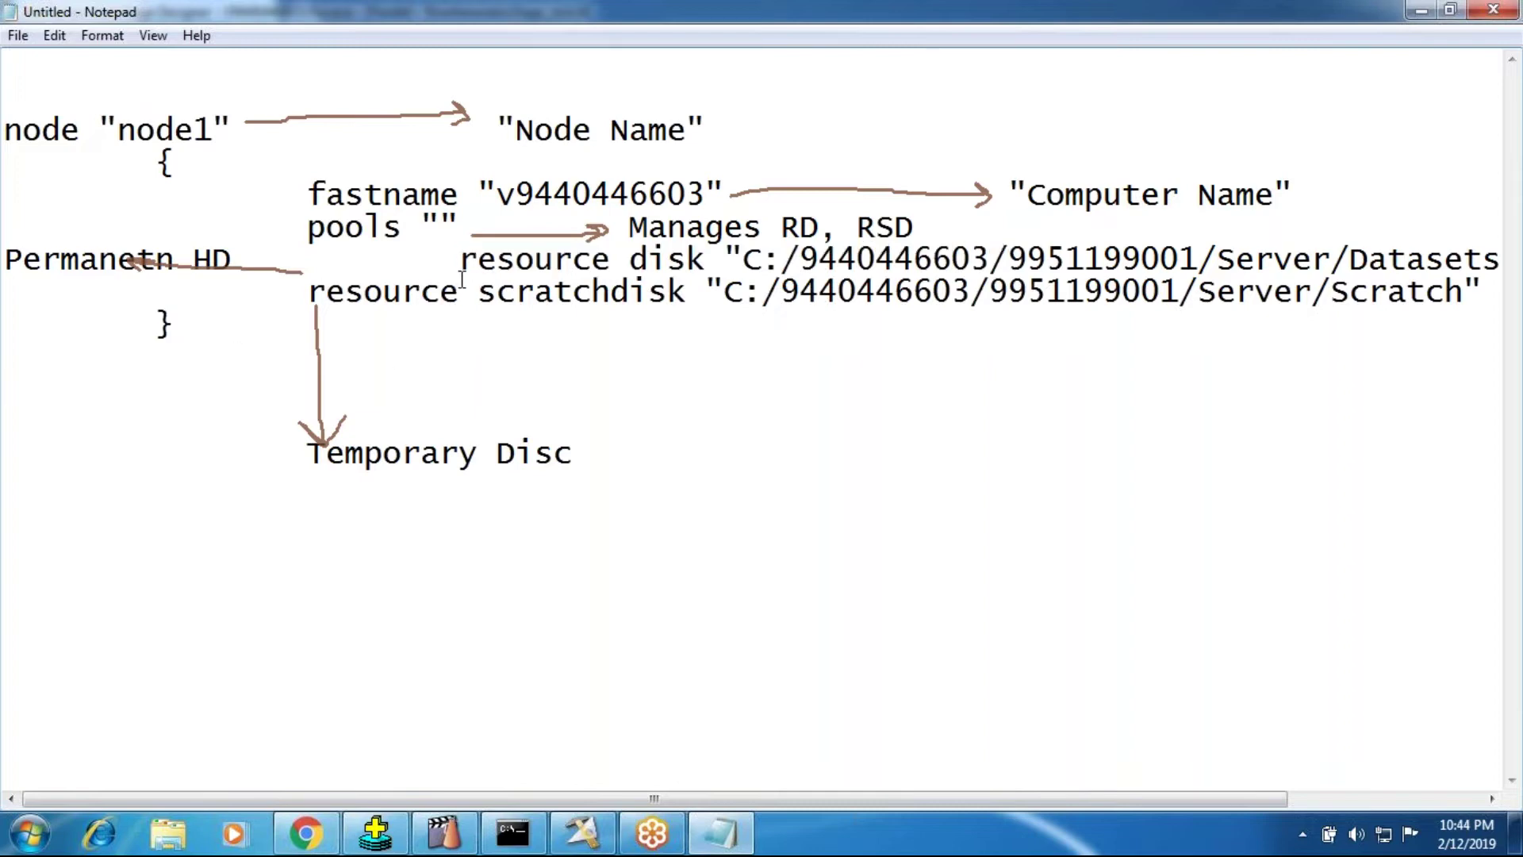
{"action": "key", "text": "BackSpace"}
{"action": "key", "text": "BackSpace"}
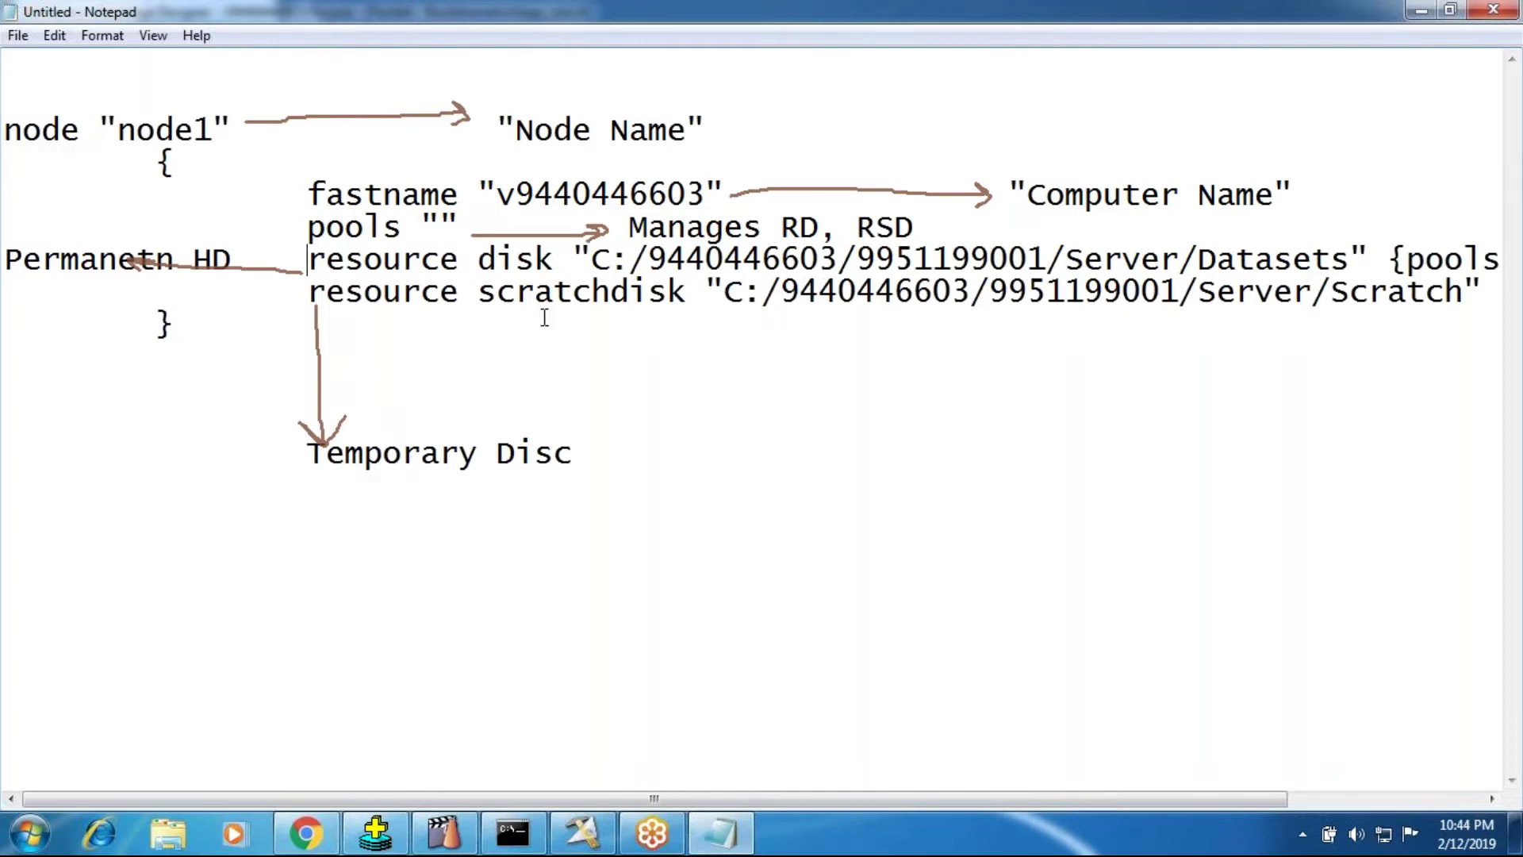
Switch to DataStage Designer and open the recent job MergeStage_Job11.
{"action": "left_click", "coordinate": [583, 833]}
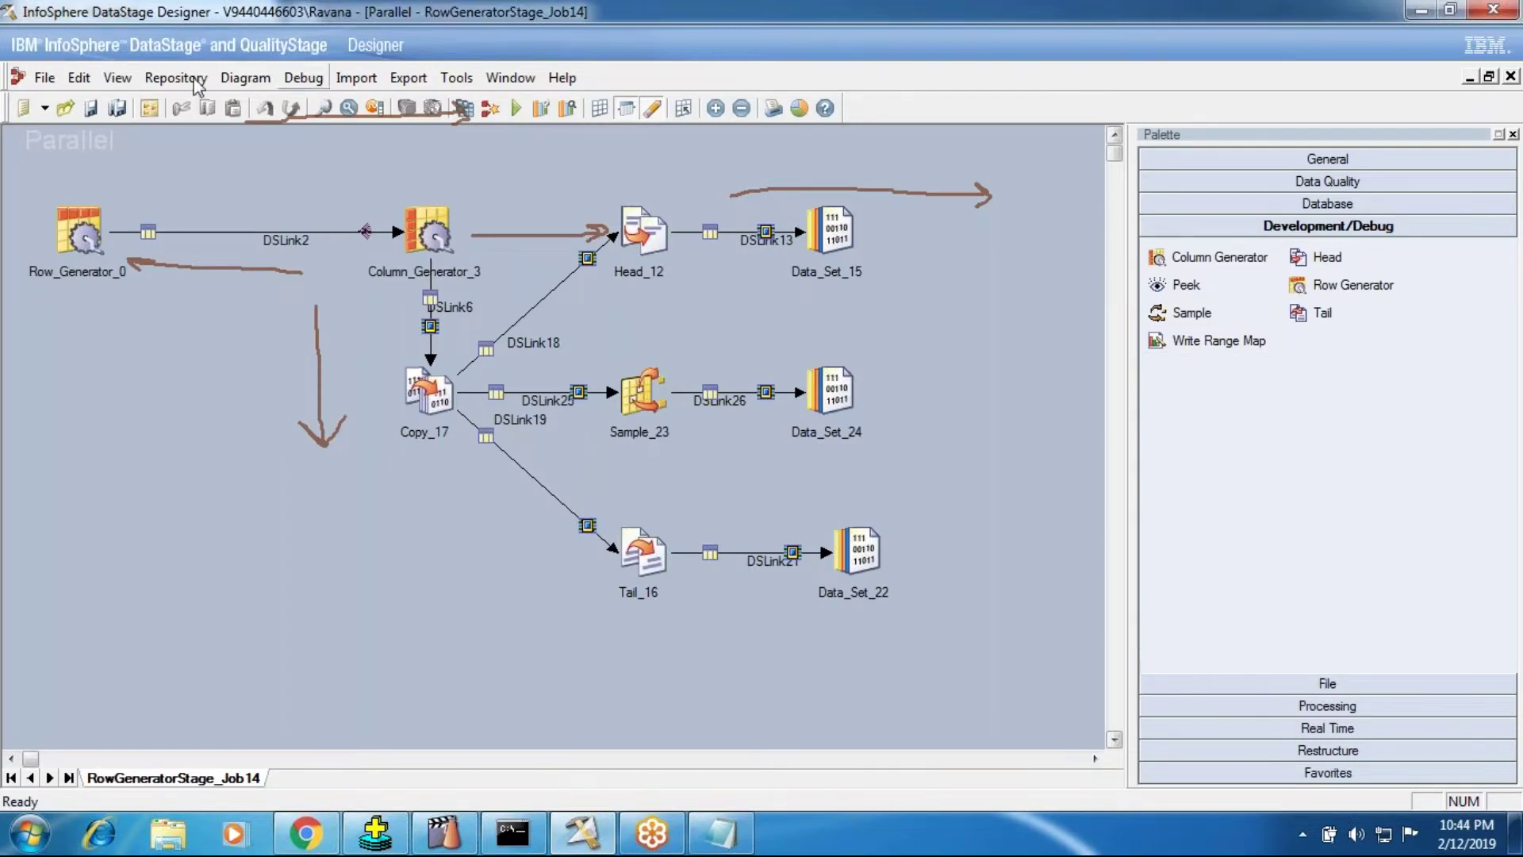
{"action": "left_click", "coordinate": [45, 78]}
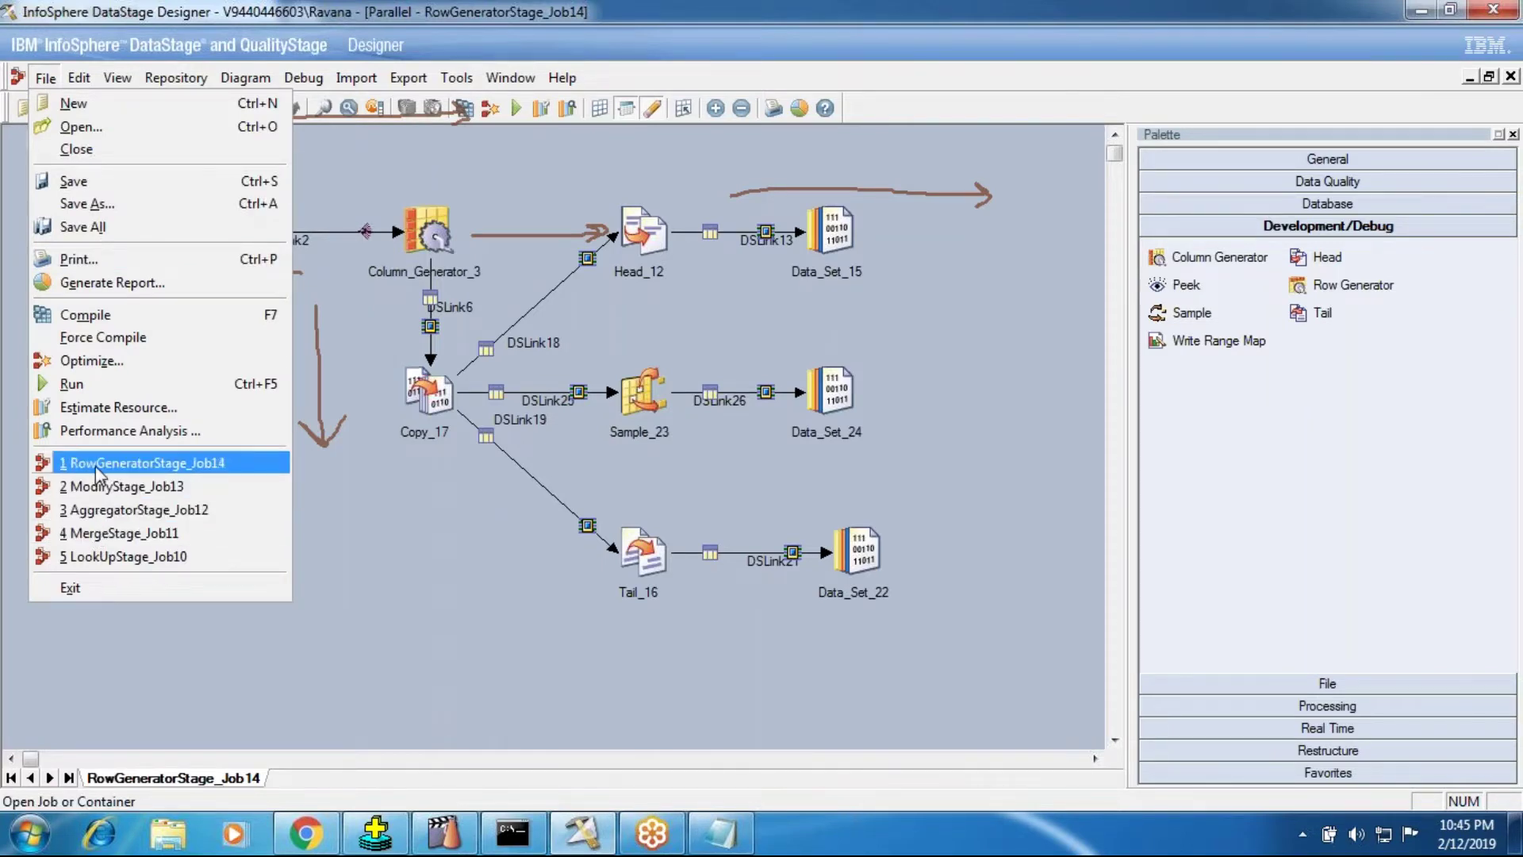
{"action": "left_click", "coordinate": [103, 532]}
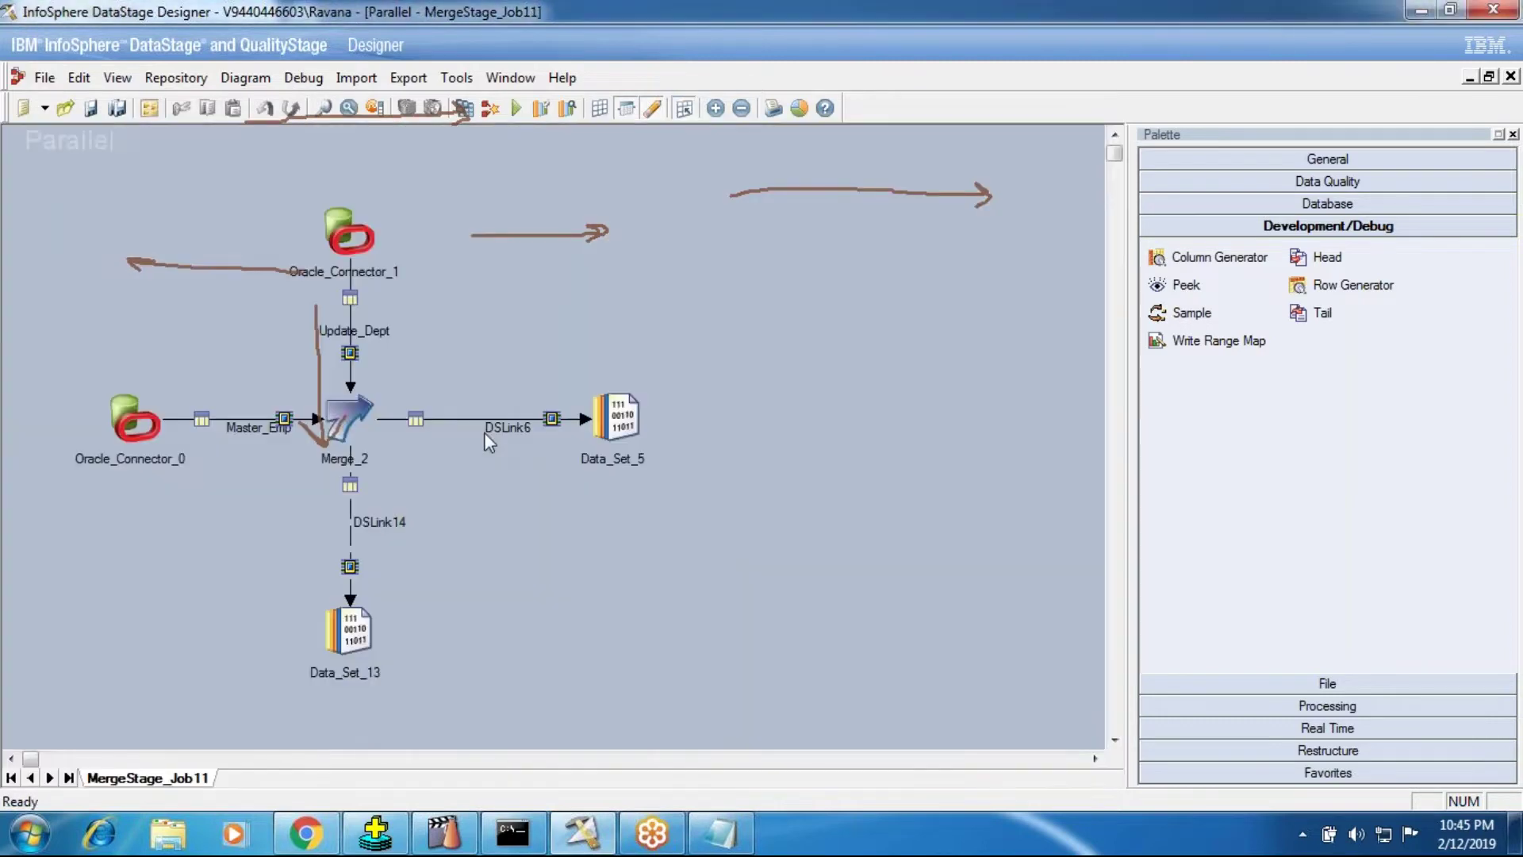
Open the recent job AggregatorStage_Job12 and inspect the properties of its Aggregator_3 stage.
{"action": "left_click", "coordinate": [44, 79]}
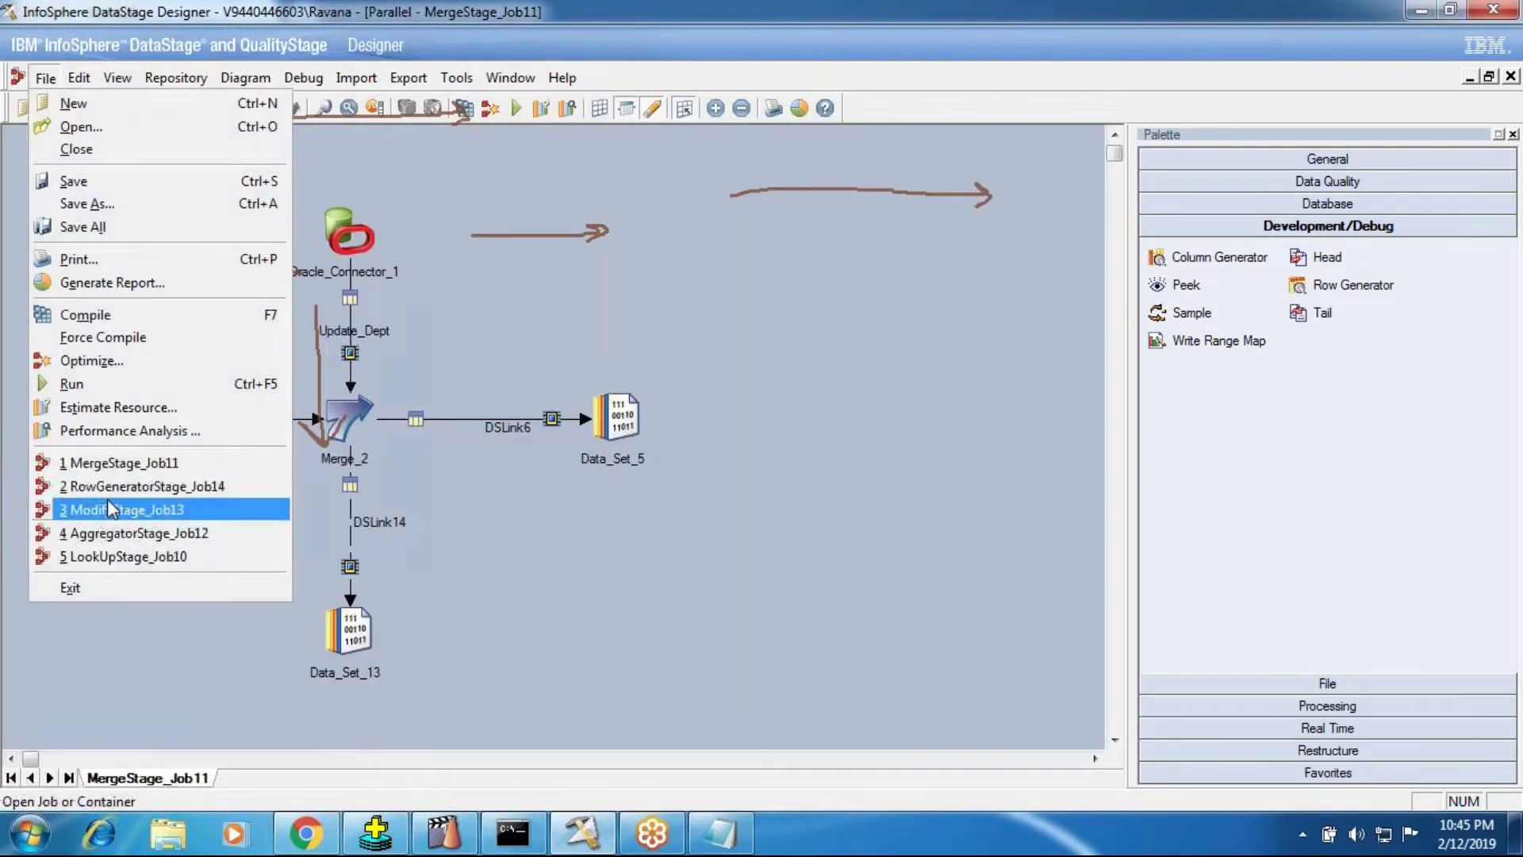
{"action": "left_click", "coordinate": [119, 533]}
{"action": "left_click", "coordinate": [266, 369]}
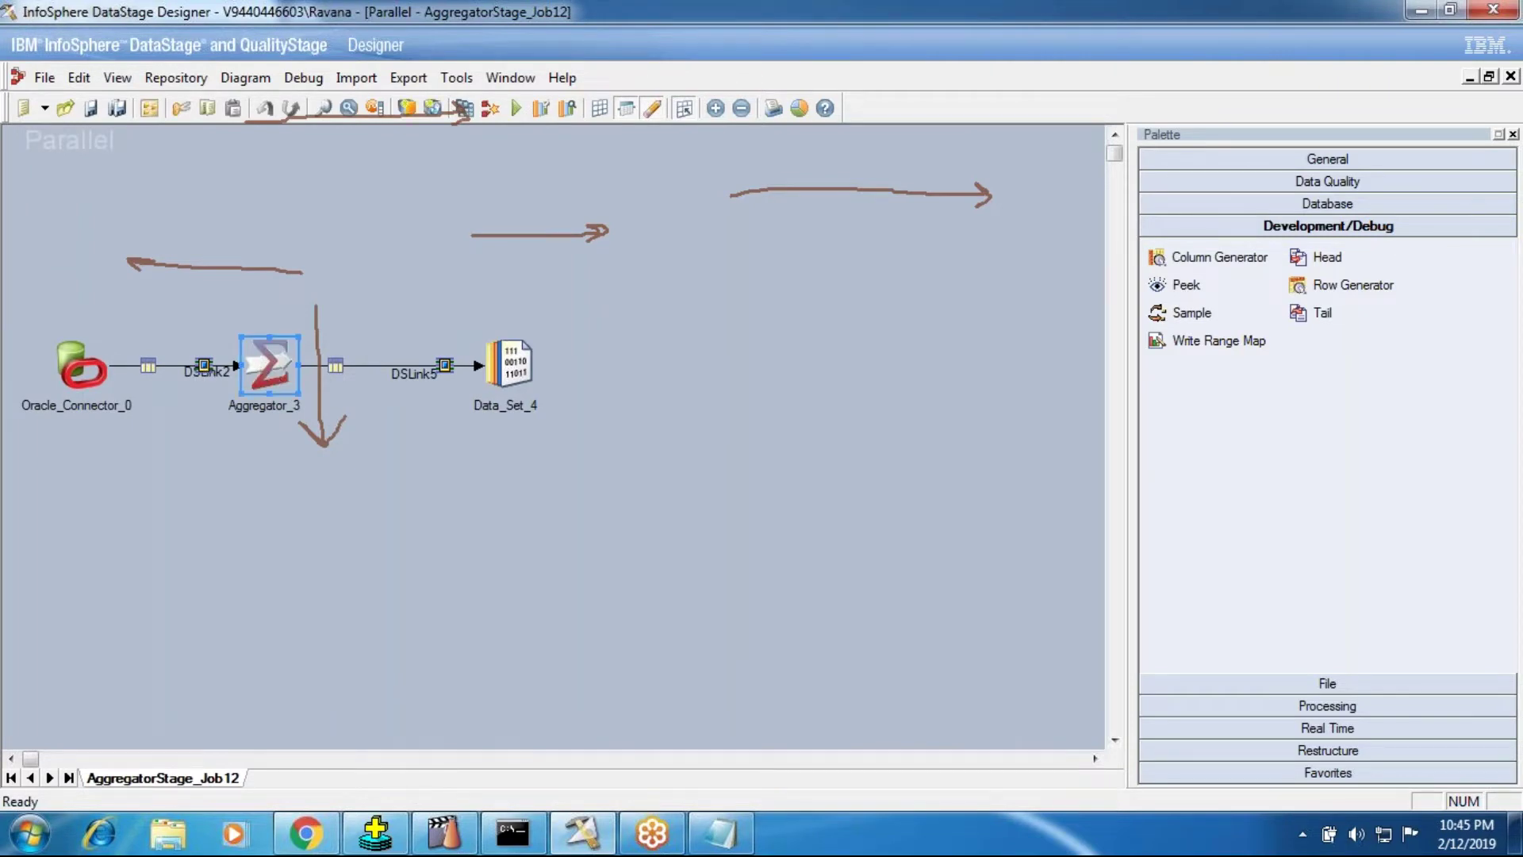
{"action": "double_click", "coordinate": [258, 333]}
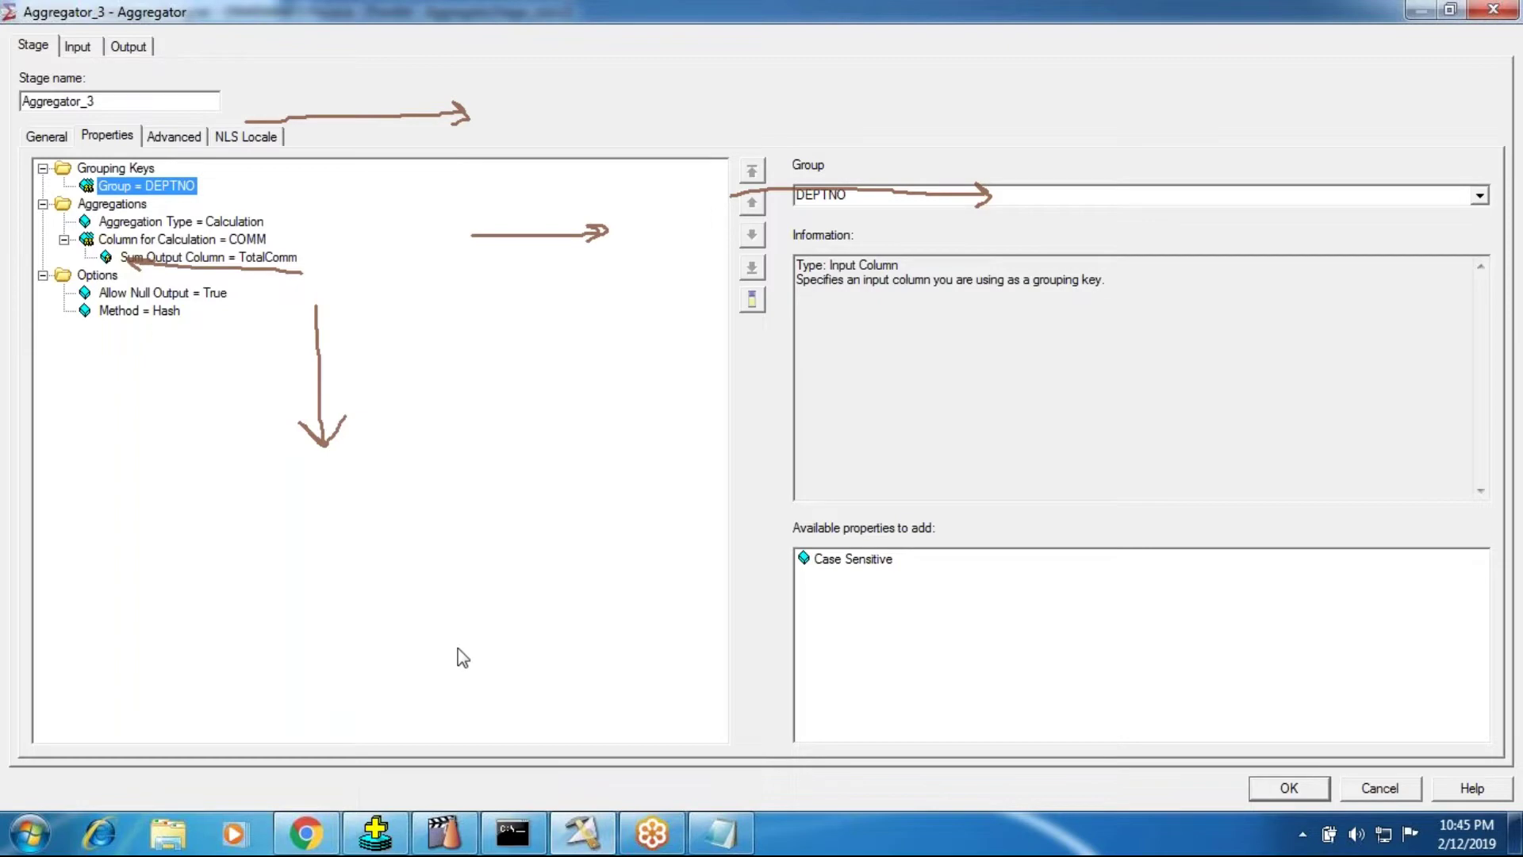
{"action": "left_click", "coordinate": [1302, 788]}
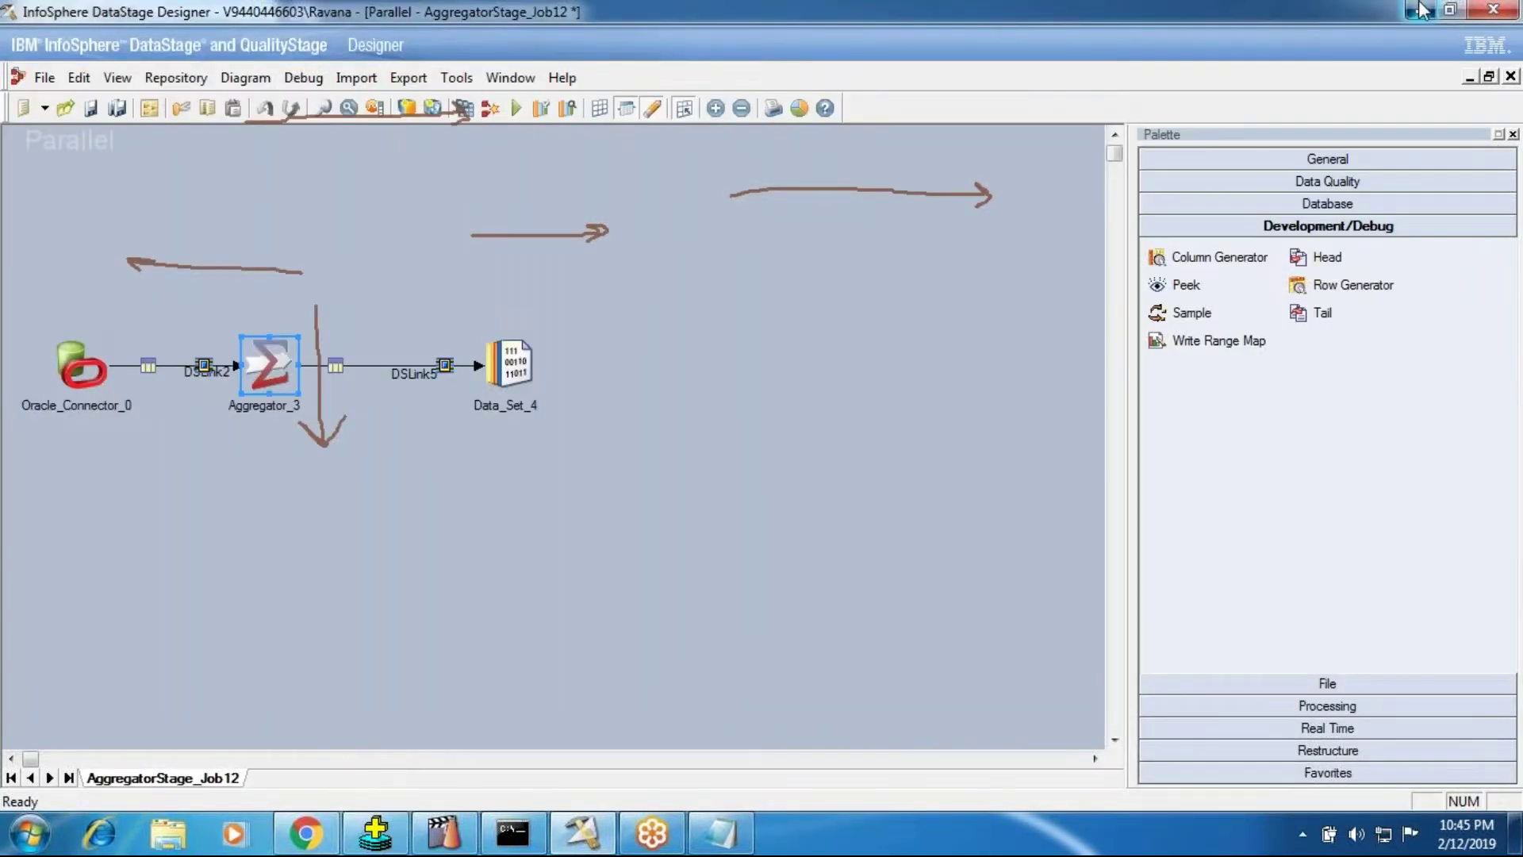
{"action": "left_click", "coordinate": [1420, 10]}
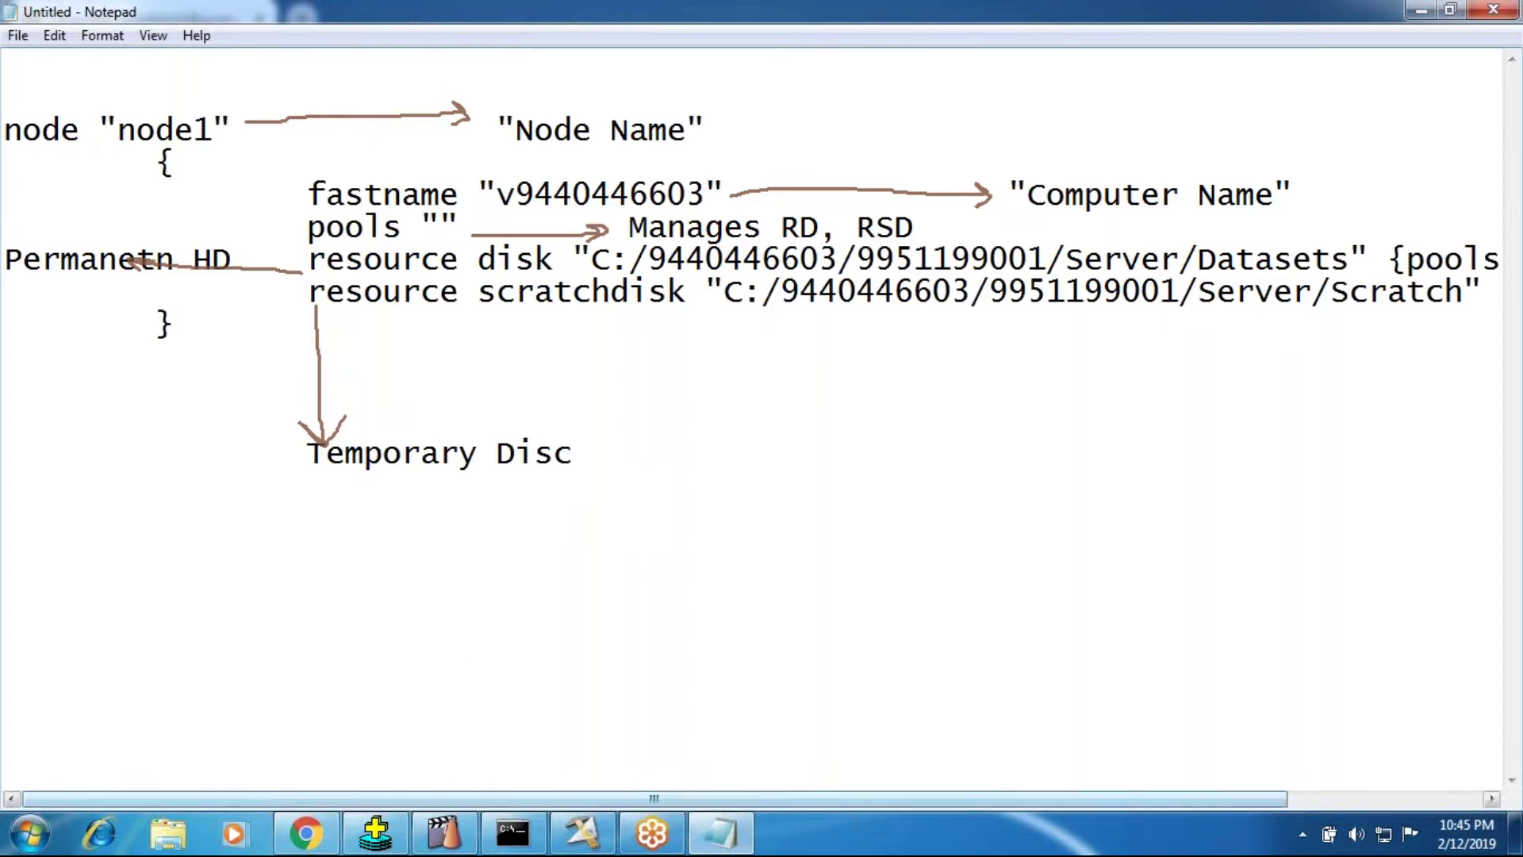
Return to Notepad and review each entry of the node1 block, from the node name to the pools label, by highlighting it.
{"action": "left_click", "coordinate": [375, 833]}
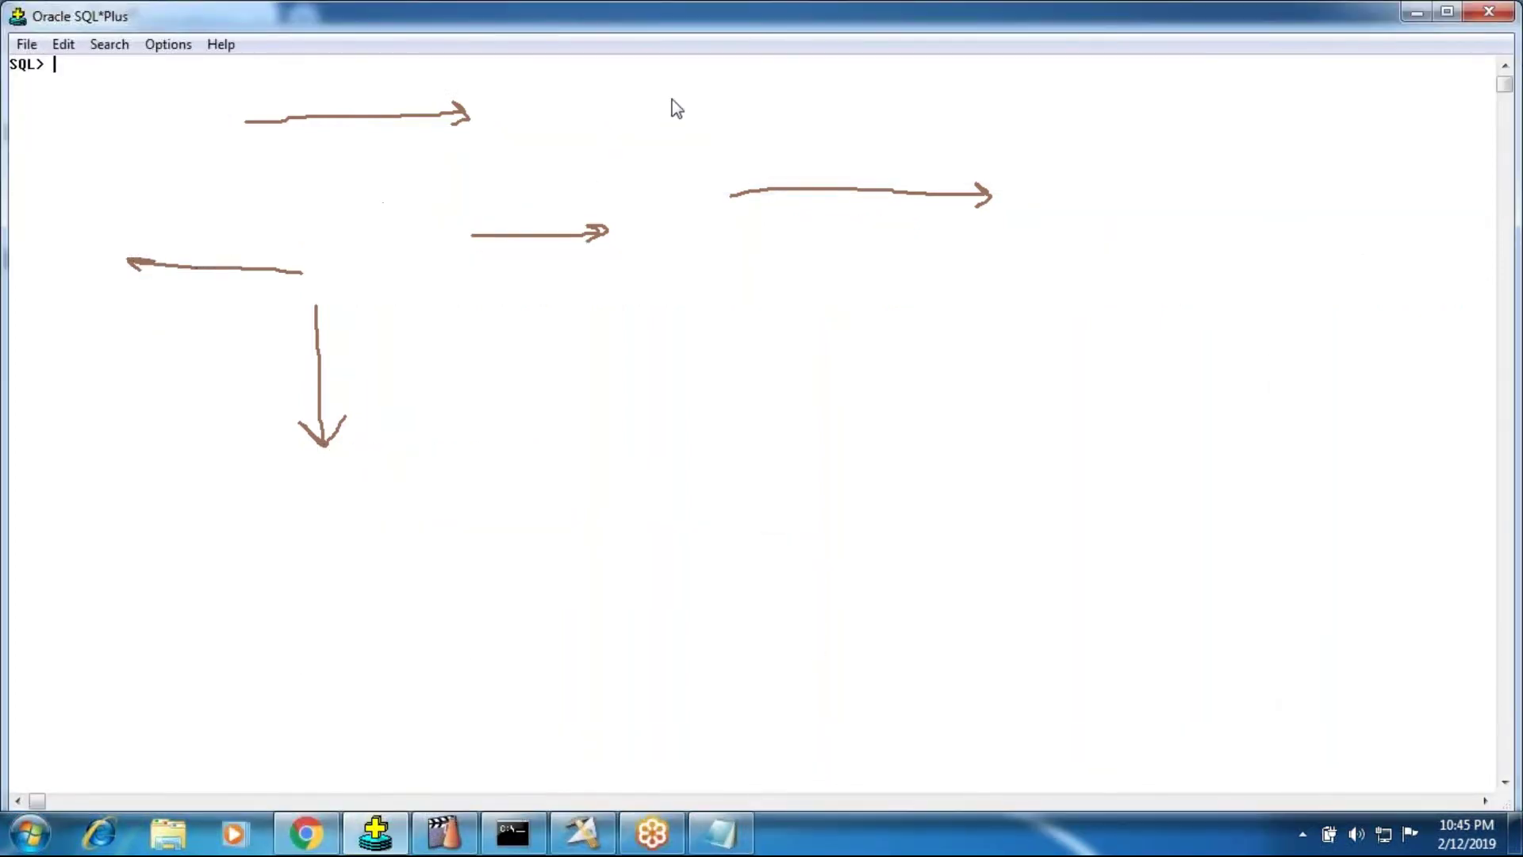
{"action": "left_click", "coordinate": [721, 833]}
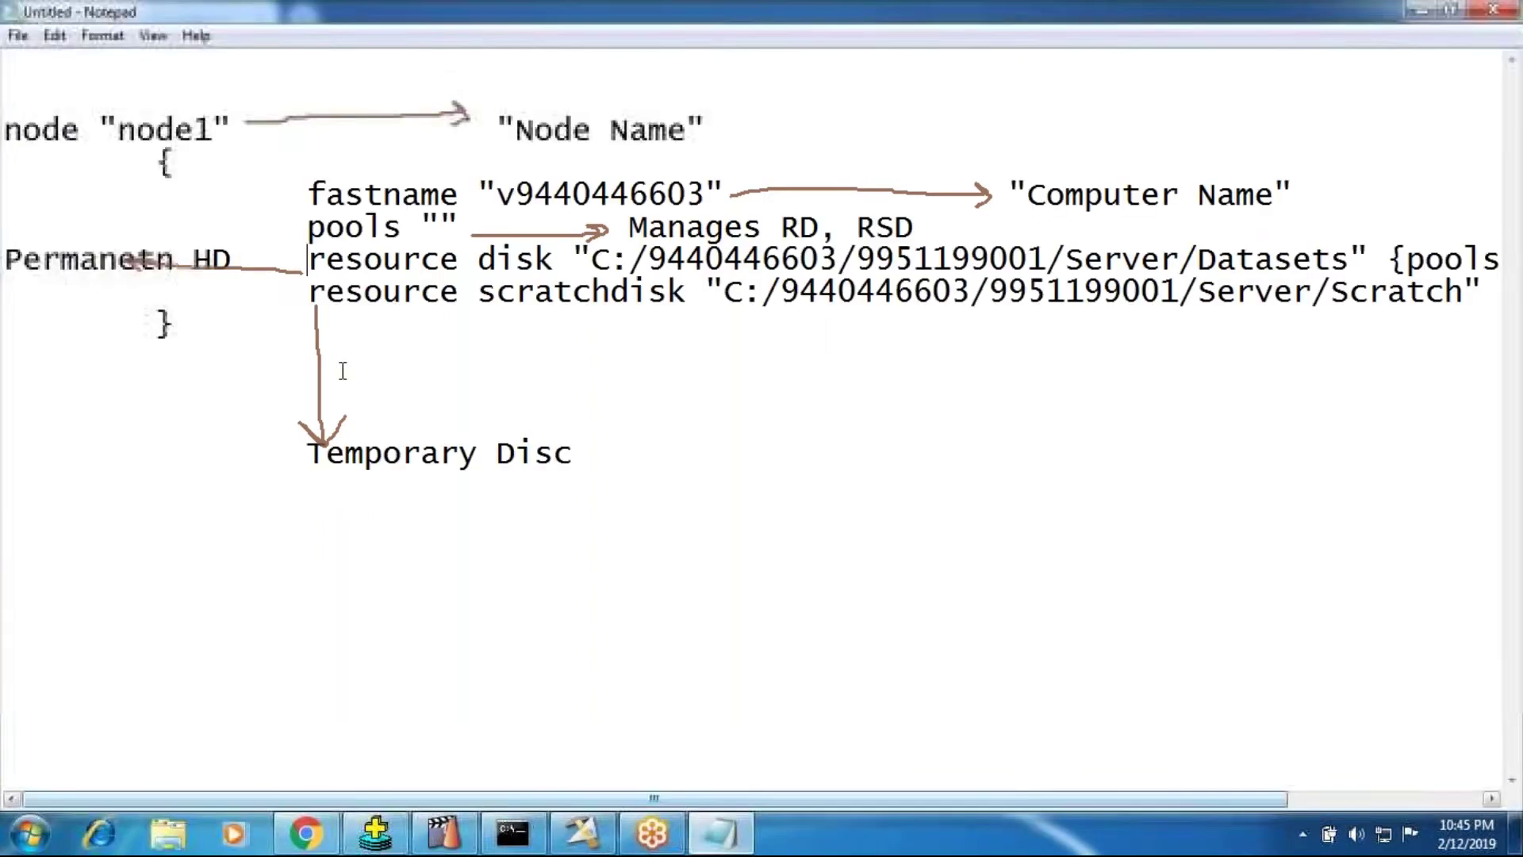
{"action": "double_click", "coordinate": [226, 126]}
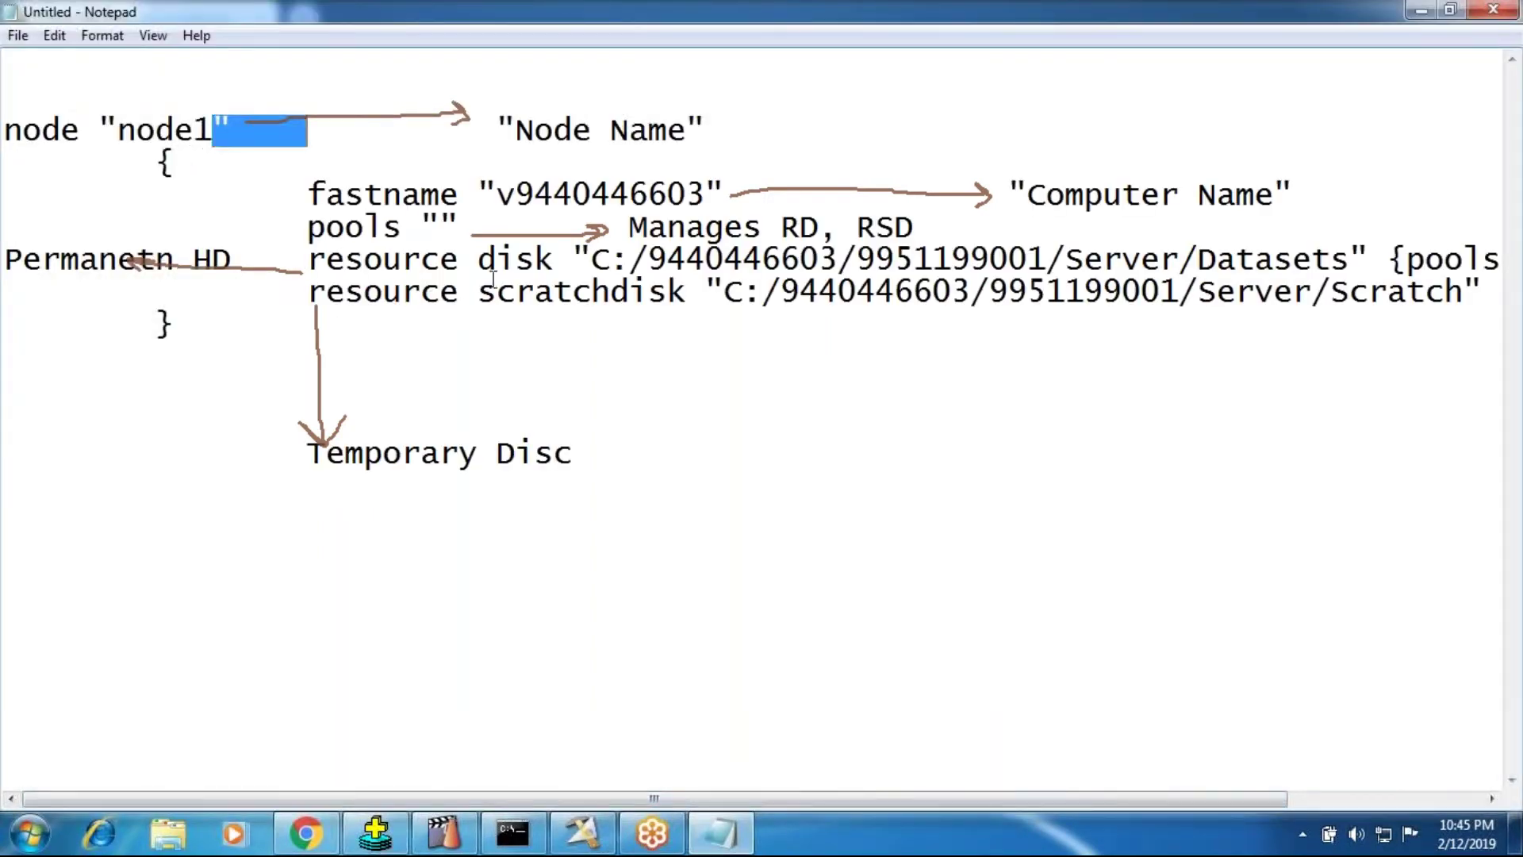
{"action": "left_click", "coordinate": [344, 203]}
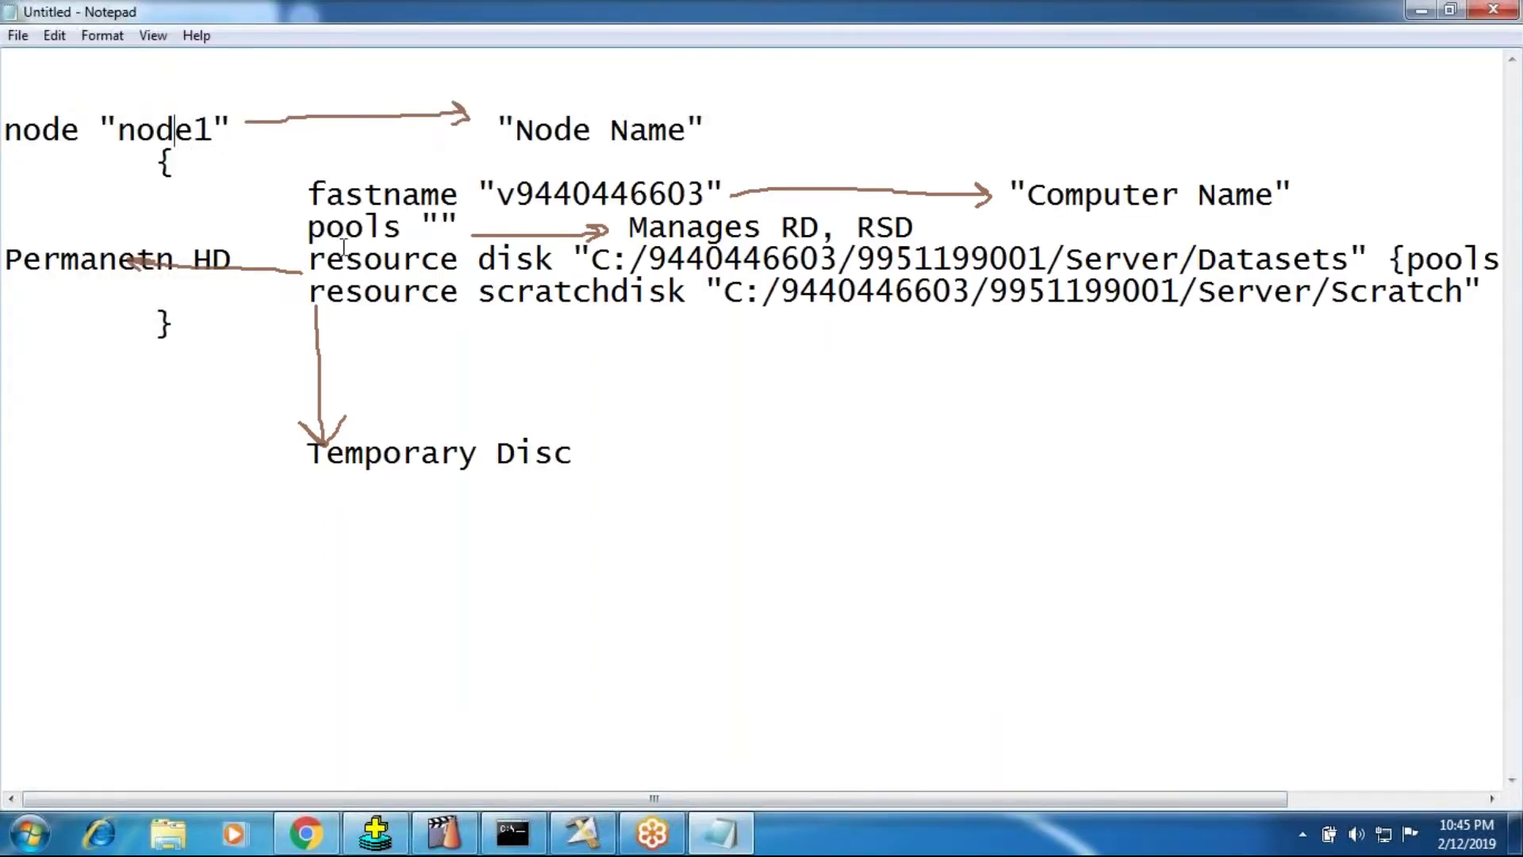
{"action": "left_click_drag", "start_coordinate": [1293, 195], "coordinate": [393, 169]}
{"action": "left_click", "coordinate": [355, 236]}
{"action": "left_click_drag", "start_coordinate": [293, 259], "coordinate": [1499, 265]}
{"action": "left_click", "coordinate": [384, 262]}
{"action": "left_click_drag", "start_coordinate": [253, 287], "coordinate": [1353, 314]}
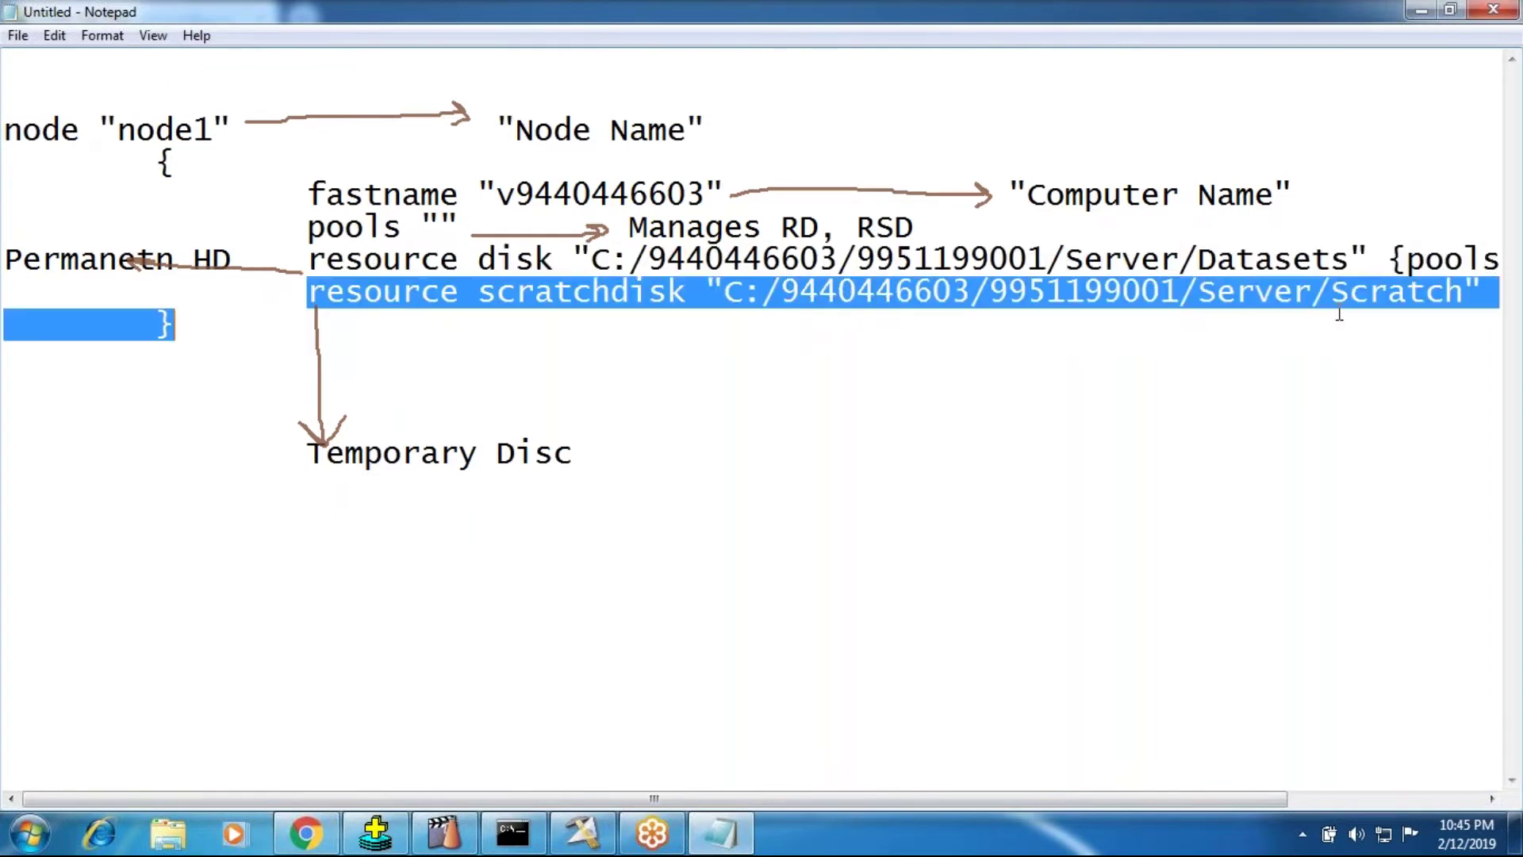
{"action": "left_click", "coordinate": [943, 517]}
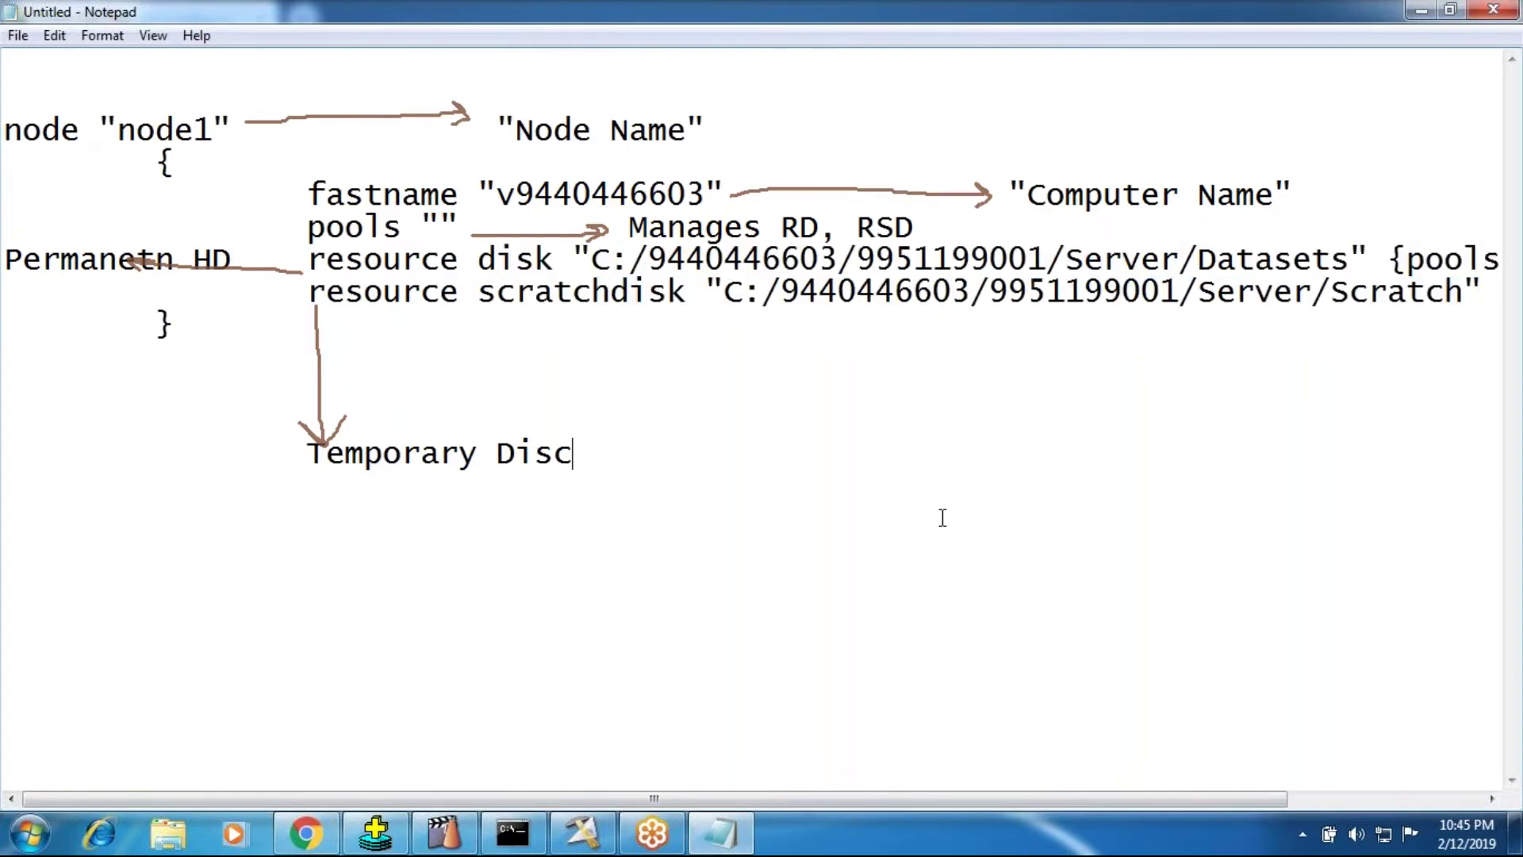
{"action": "left_click_drag", "start_coordinate": [629, 230], "coordinate": [917, 231]}
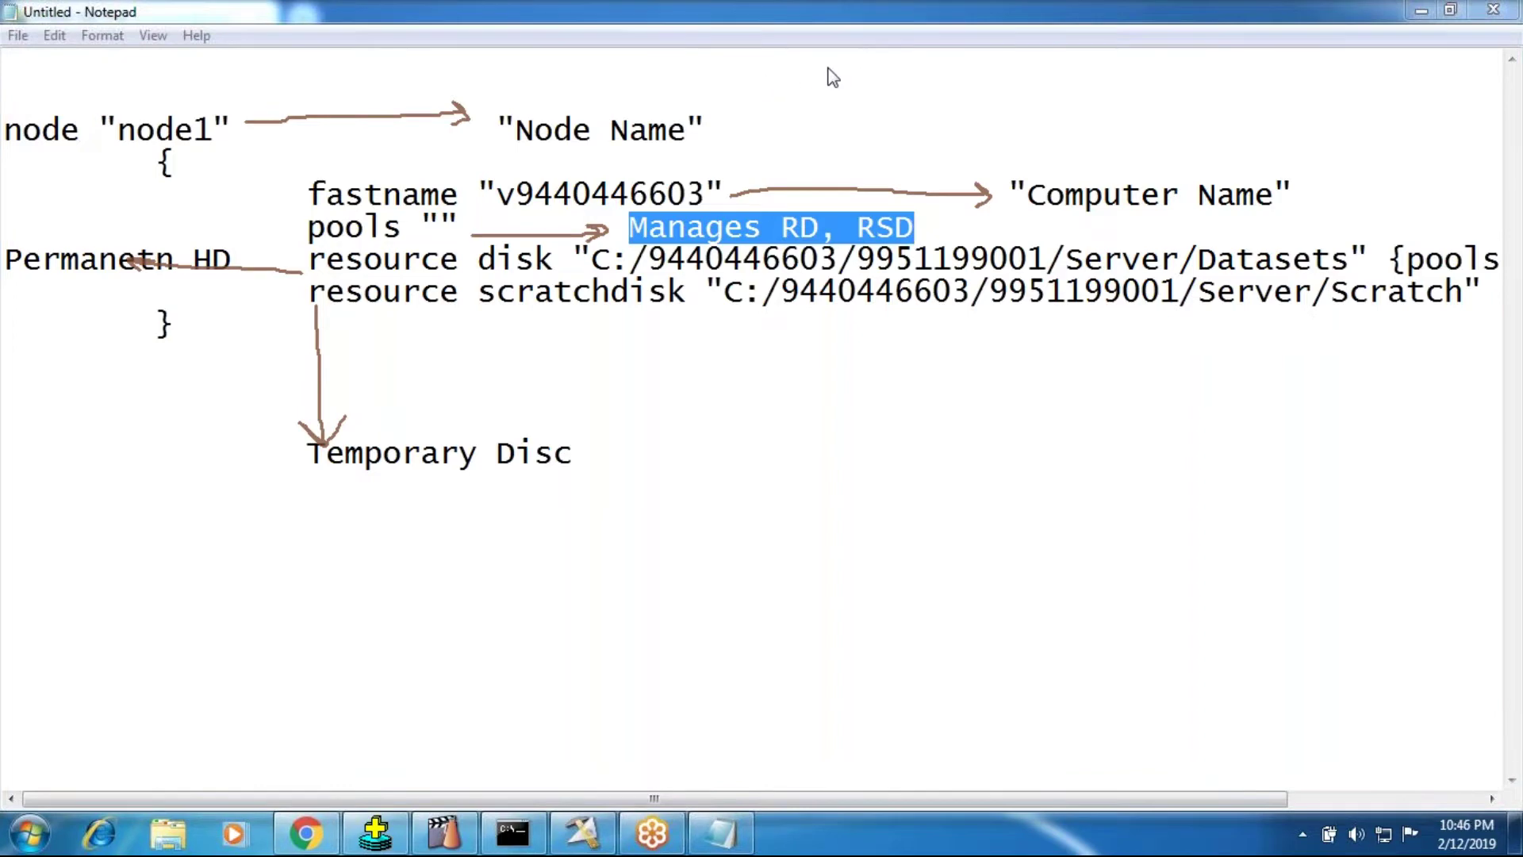
Clear the drawn arrows, switch to Oracle SQL*Plus and run select * from emp;.
{"action": "key", "text": "Escape"}
{"action": "left_click", "coordinate": [1421, 11]}
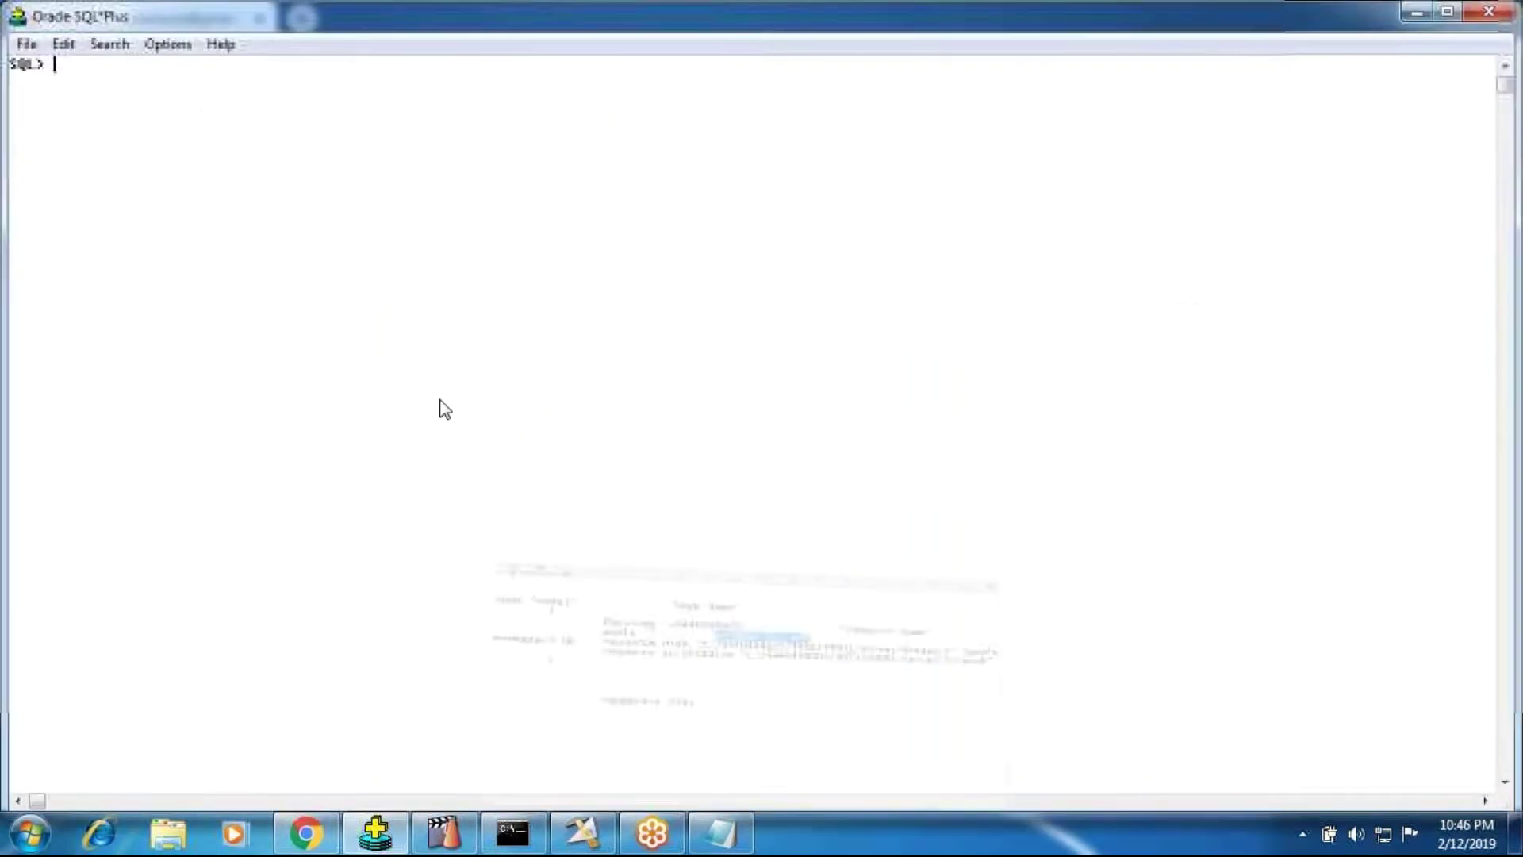
{"action": "type", "text": "select * frmo"}
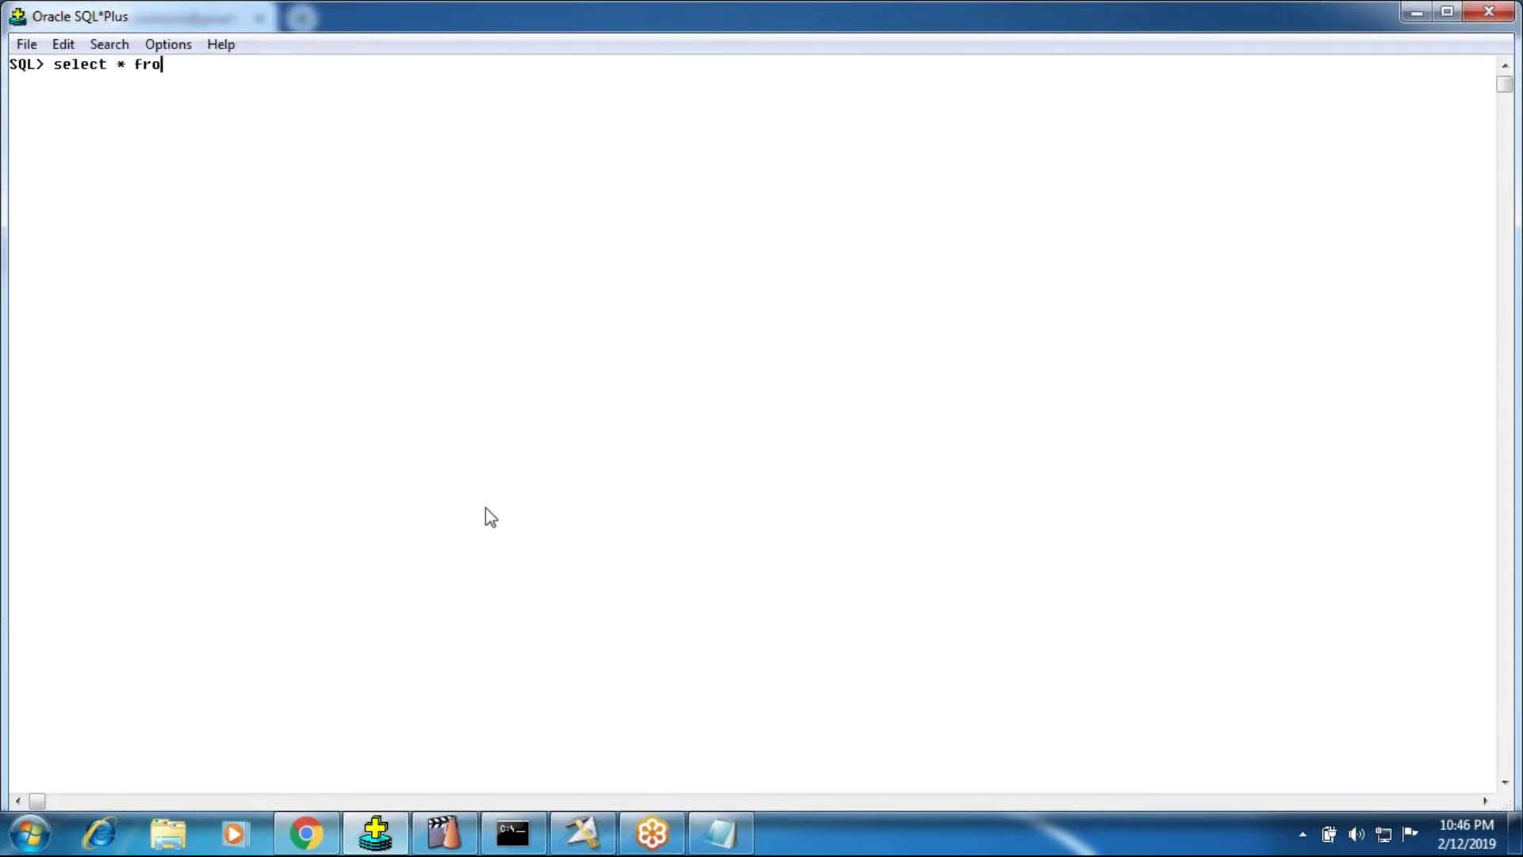
{"action": "type", "text": "m emp;"}
{"action": "key", "text": "Return"}
Run the query select sum(sal), deptno from emp; without any grouping clause.
{"action": "type", "text": "select"}
{"action": "type", "text": " sum("}
{"action": "key", "text": "BackSpace"}
{"action": "key", "text": "BackSpace"}
{"action": "type", "text": "m"}
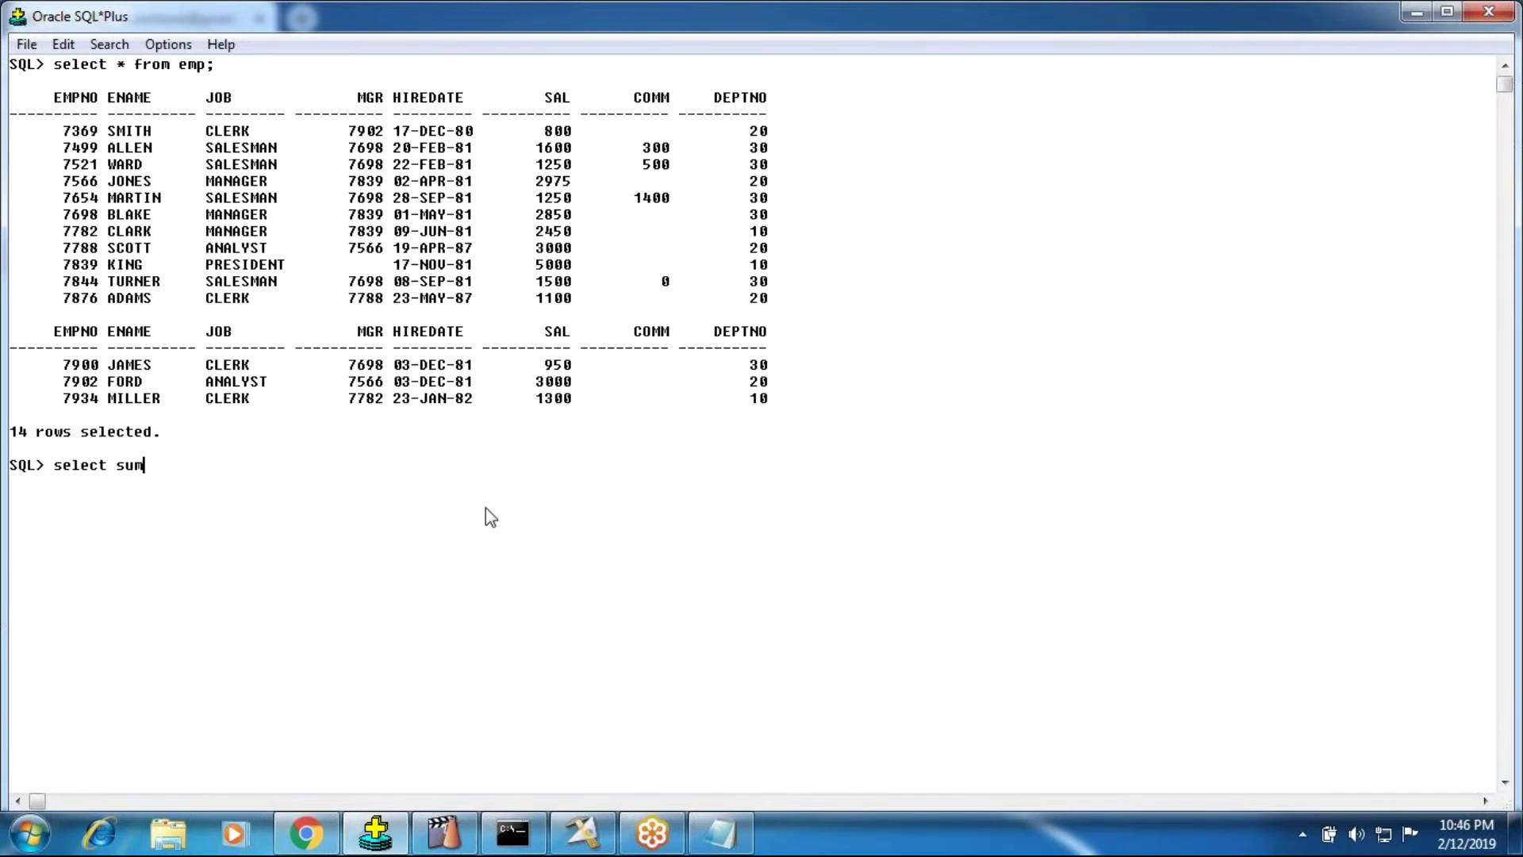
{"action": "type", "text": "(sal"}
{"action": "type", "text": ") from"}
{"action": "key", "text": "BackSpace"}
{"action": "key", "text": "BackSpace"}
{"action": "key", "text": "BackSpace"}
{"action": "key", "text": "BackSpace"}
{"action": "key", "text": "BackSpace"}
{"action": "type", "text": ", deptno from emp;"}
{"action": "key", "text": "Return"}
Edit the buffered query to append group by deptno, save it and run it again.
{"action": "type", "text": "ed"}
{"action": "key", "text": "Return"}
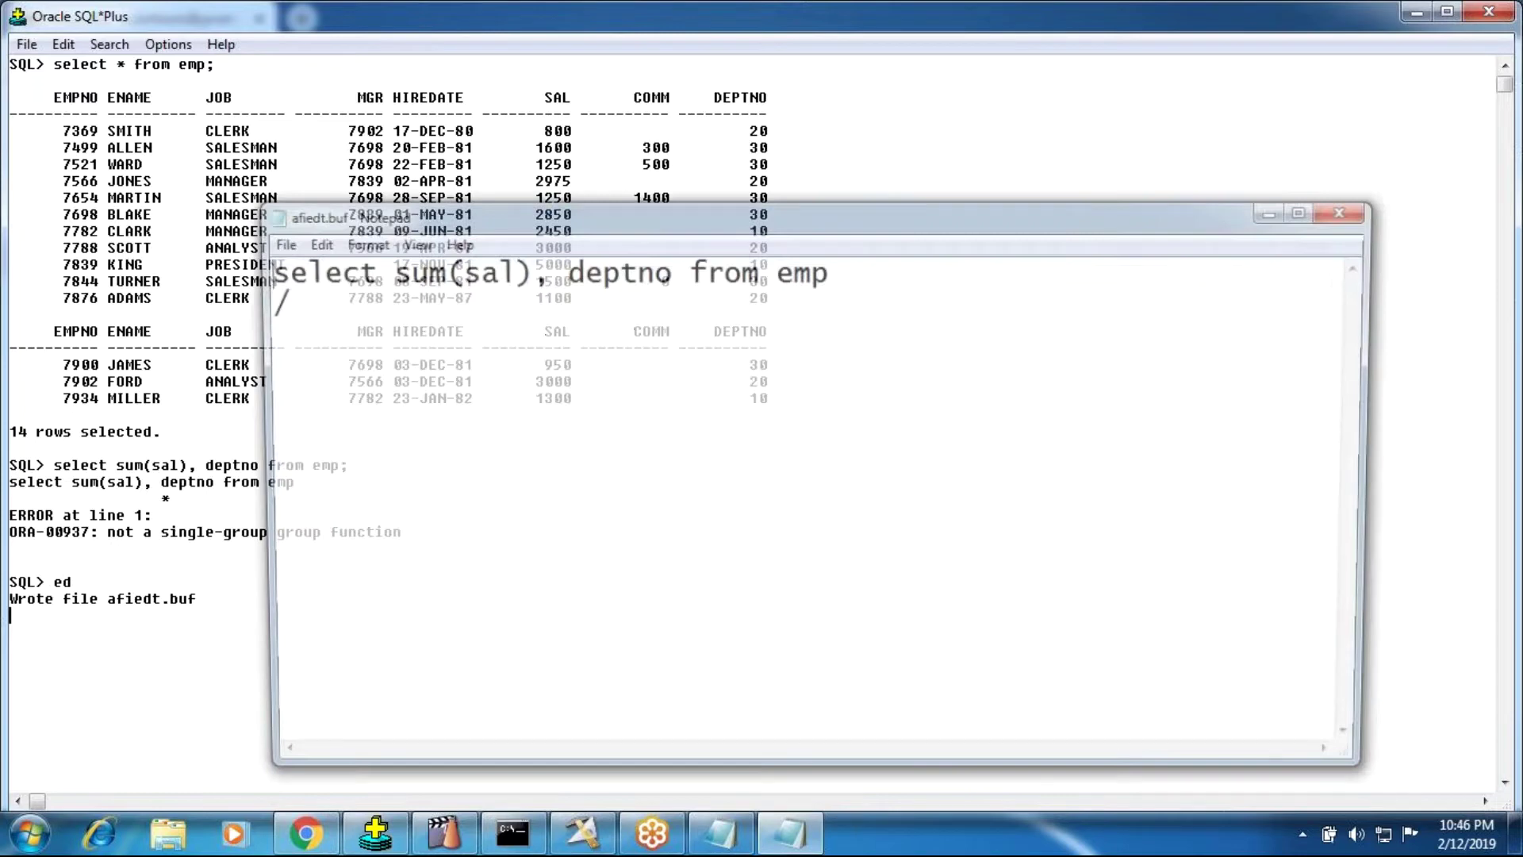
{"action": "type", "text": "gro"}
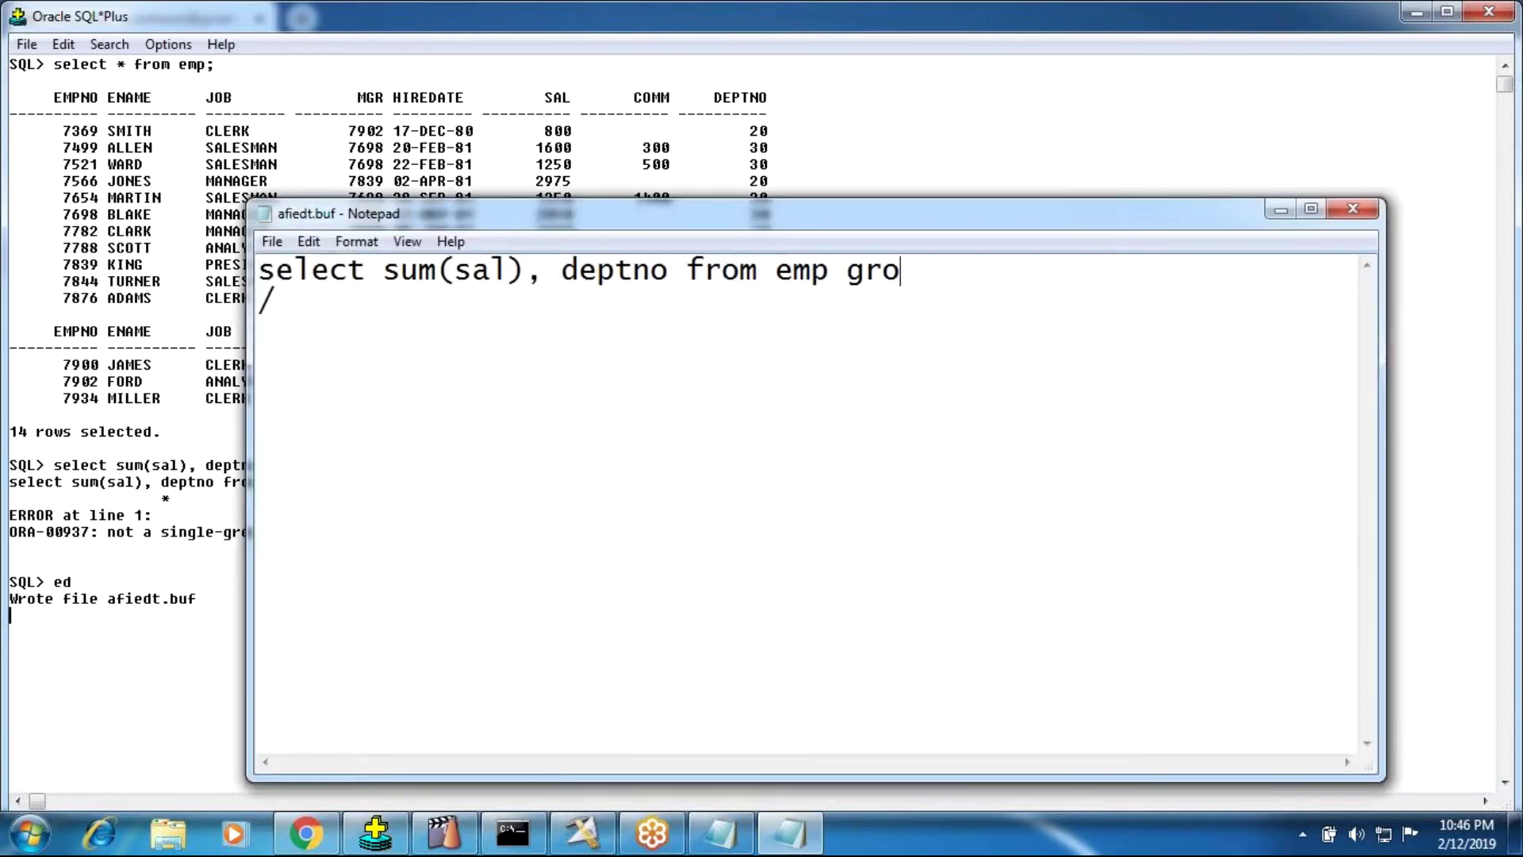
{"action": "type", "text": "up by deptno"}
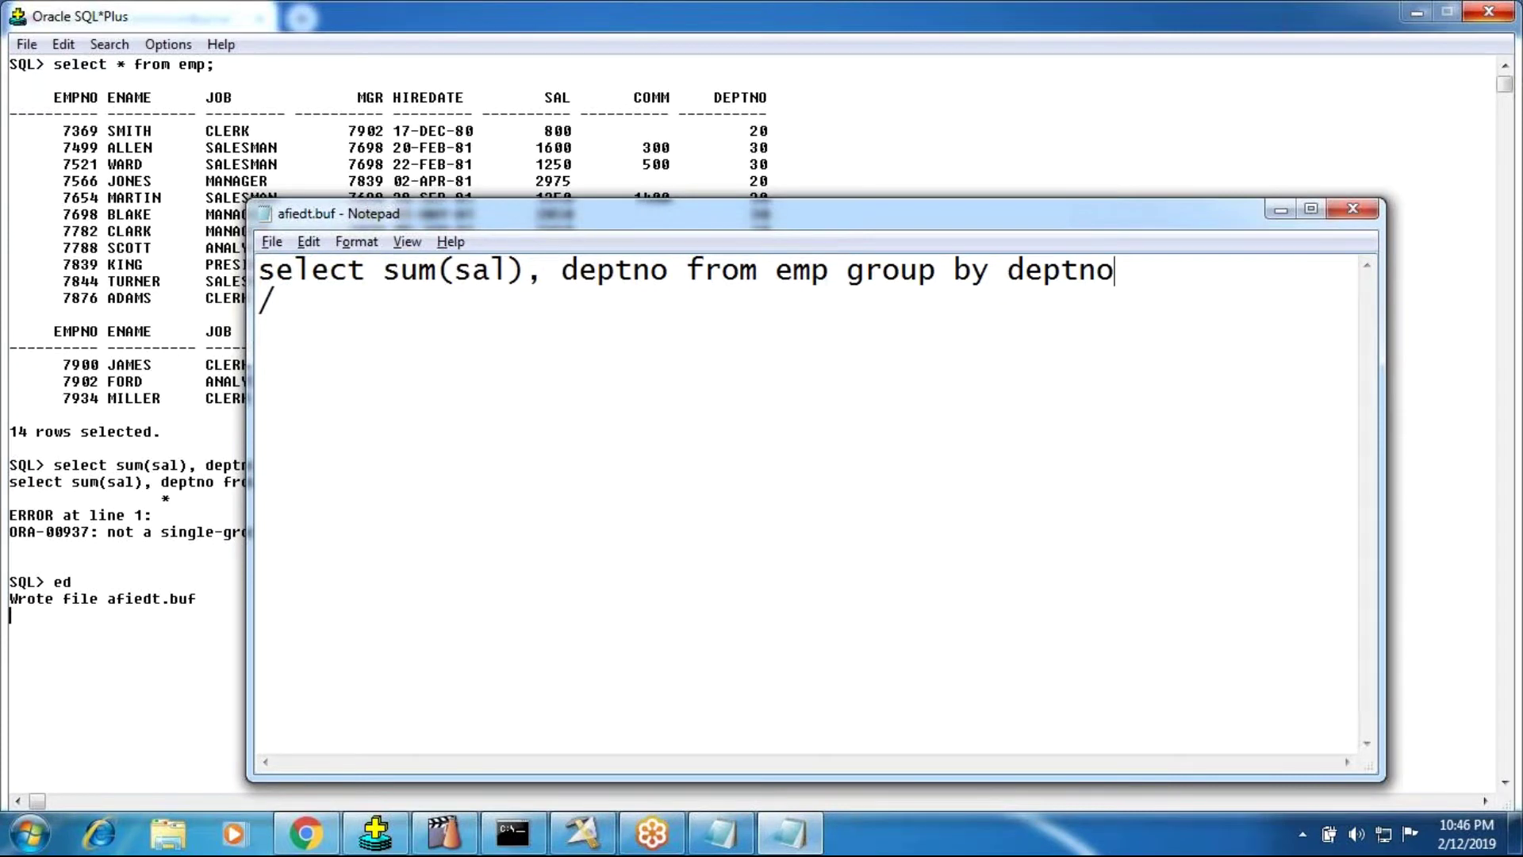
{"action": "key", "text": "alt+f"}
{"action": "key", "text": "x"}
{"action": "key", "text": "Return"}
{"action": "type", "text": "/"}
{"action": "key", "text": "Return"}
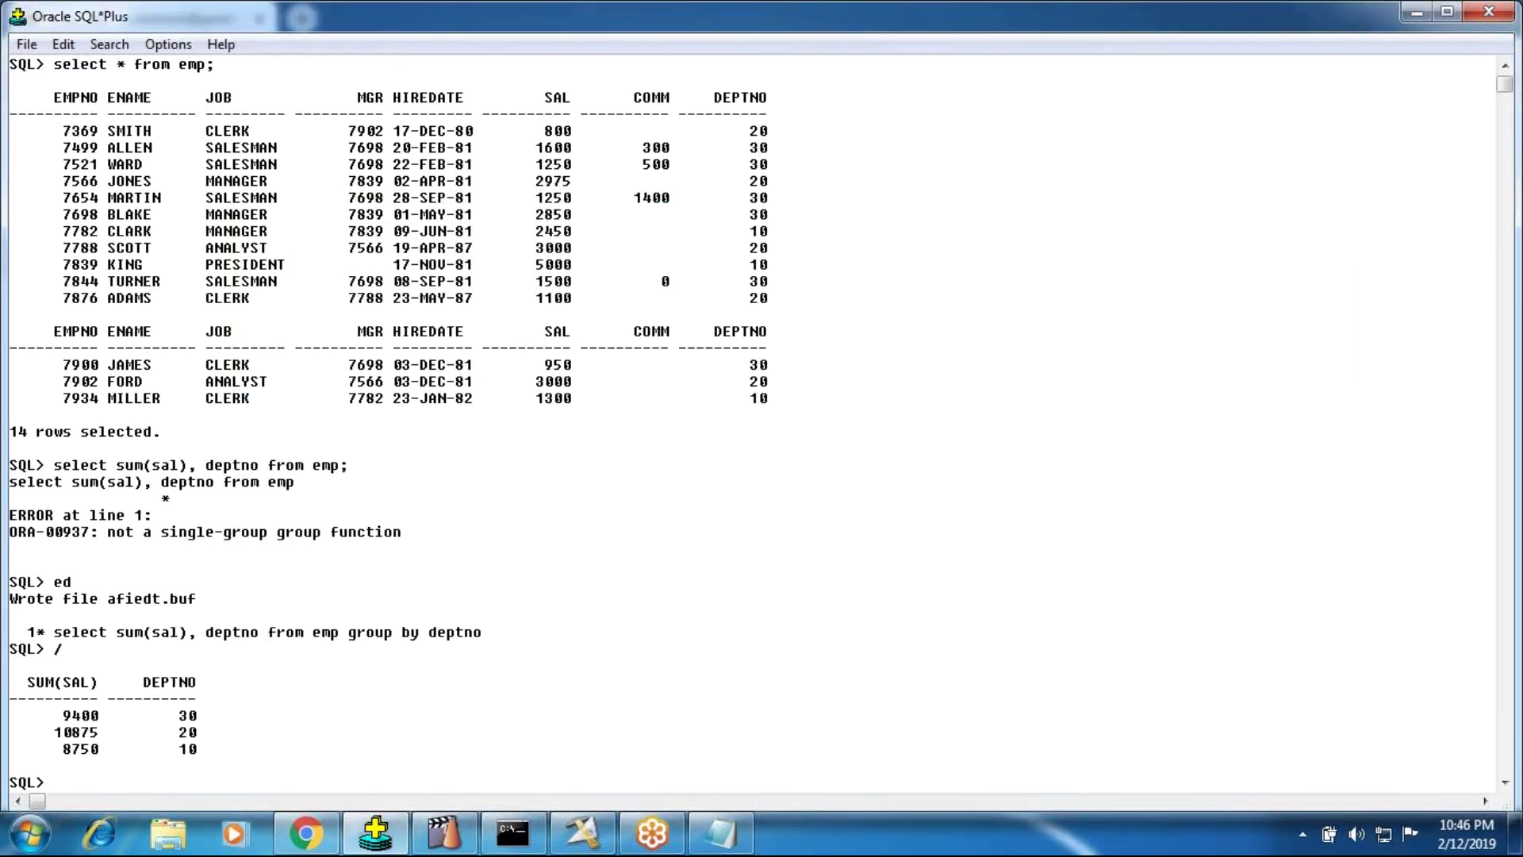
Highlight the department 10 total, and list the employees by department with select * from emp order by deptno;.
{"action": "left_click_drag", "start_coordinate": [178, 744], "coordinate": [197, 764]}
{"action": "left_click_drag", "start_coordinate": [63, 744], "coordinate": [106, 757]}
{"action": "type", "text": "select * from emp o"}
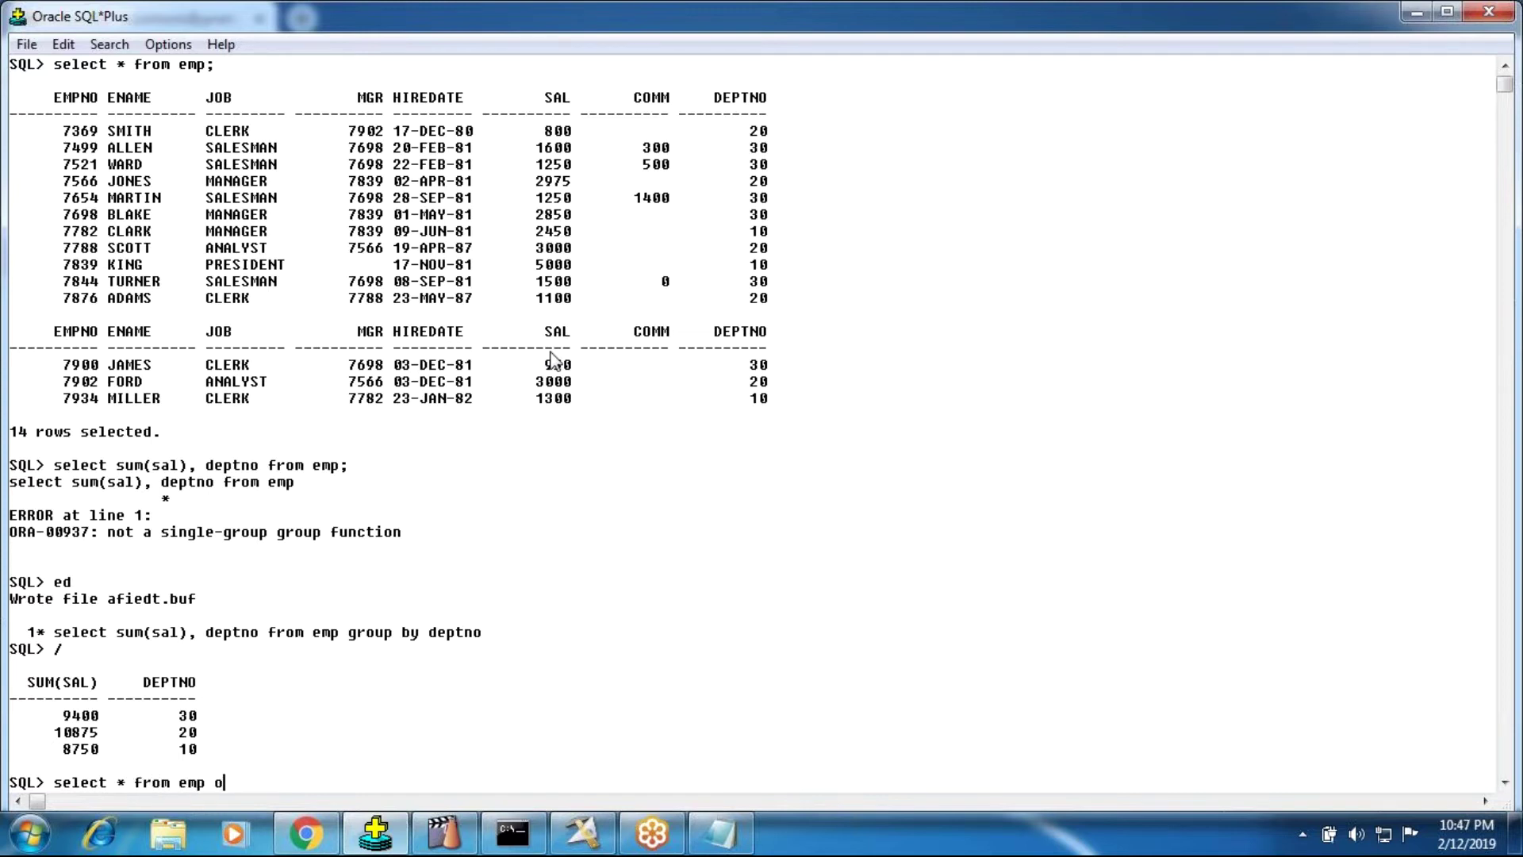
{"action": "type", "text": "rder by deptno;"}
{"action": "key", "text": "Return"}
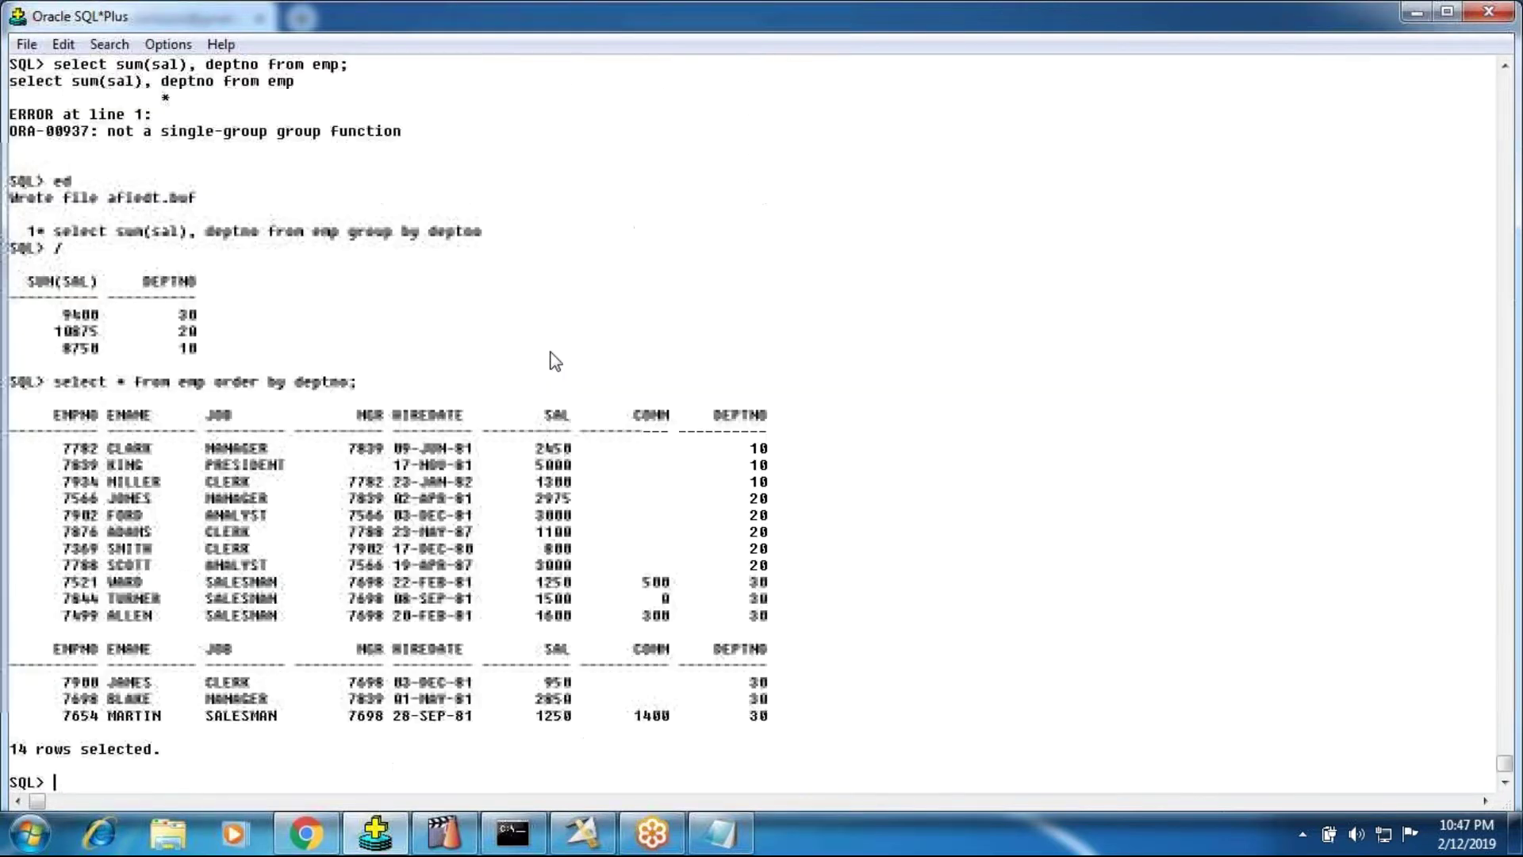
Compare the grouped salary sums with the SAL and DEPTNO values of each department by highlighting them in the query outputs.
{"action": "left_click_drag", "start_coordinate": [45, 307], "coordinate": [213, 357]}
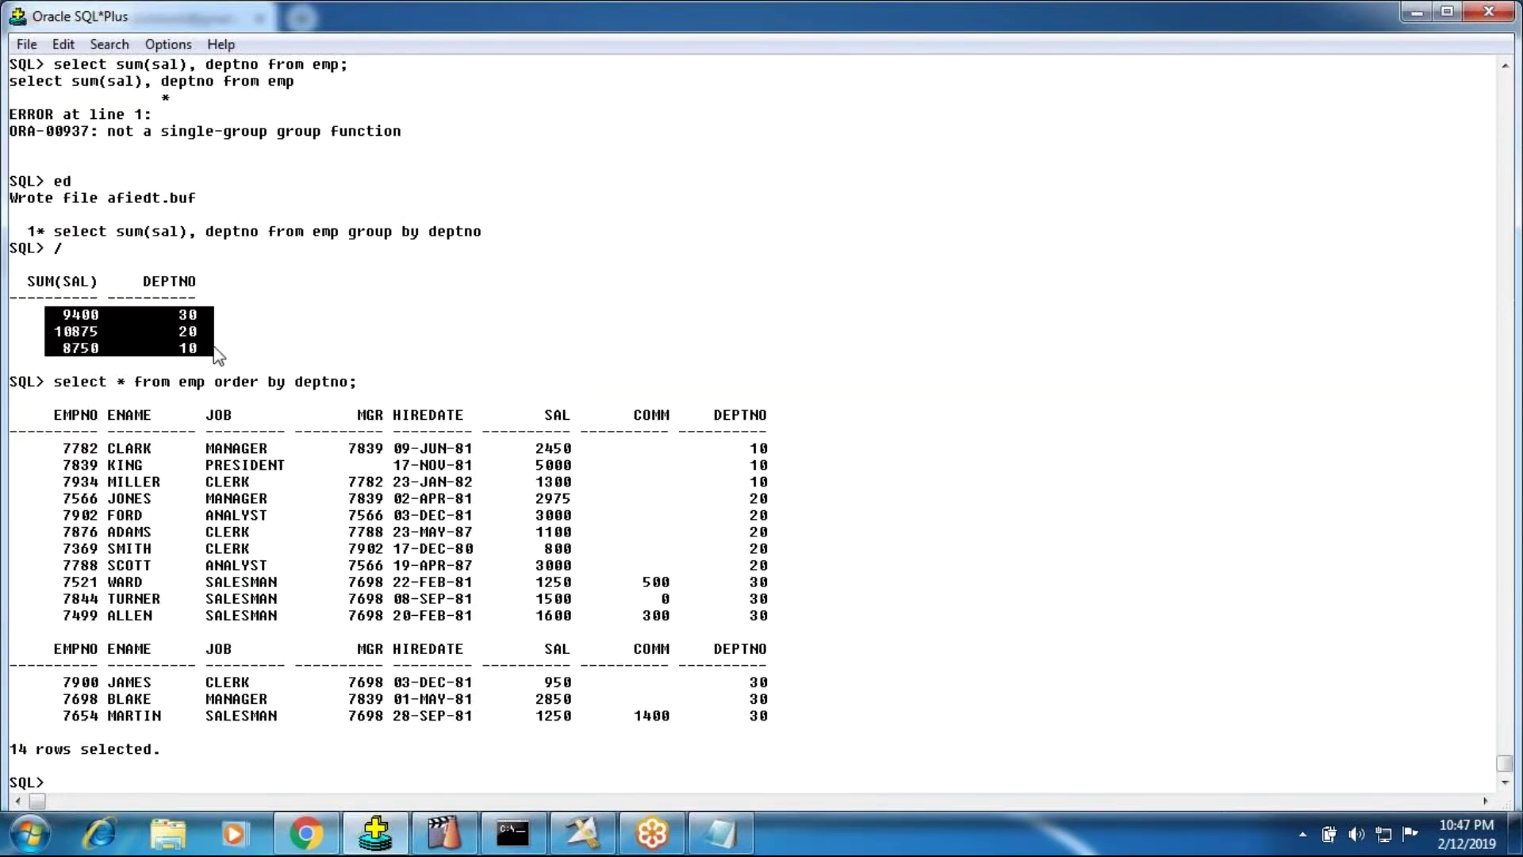
{"action": "left_click_drag", "start_coordinate": [54, 233], "coordinate": [490, 238]}
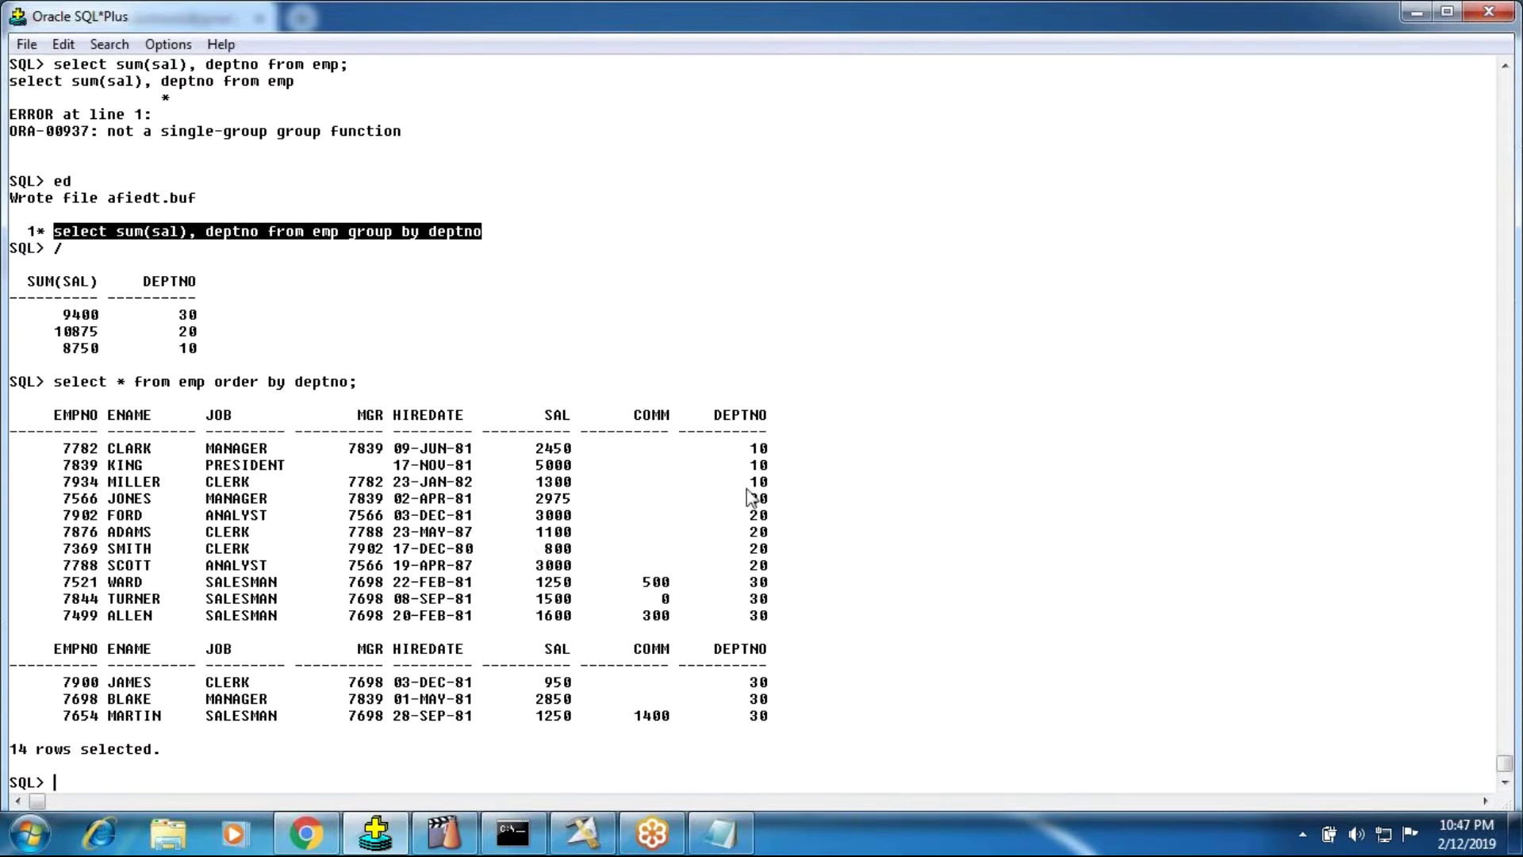
{"action": "left_click_drag", "start_coordinate": [743, 443], "coordinate": [783, 487]}
{"action": "left_click_drag", "start_coordinate": [536, 443], "coordinate": [575, 496]}
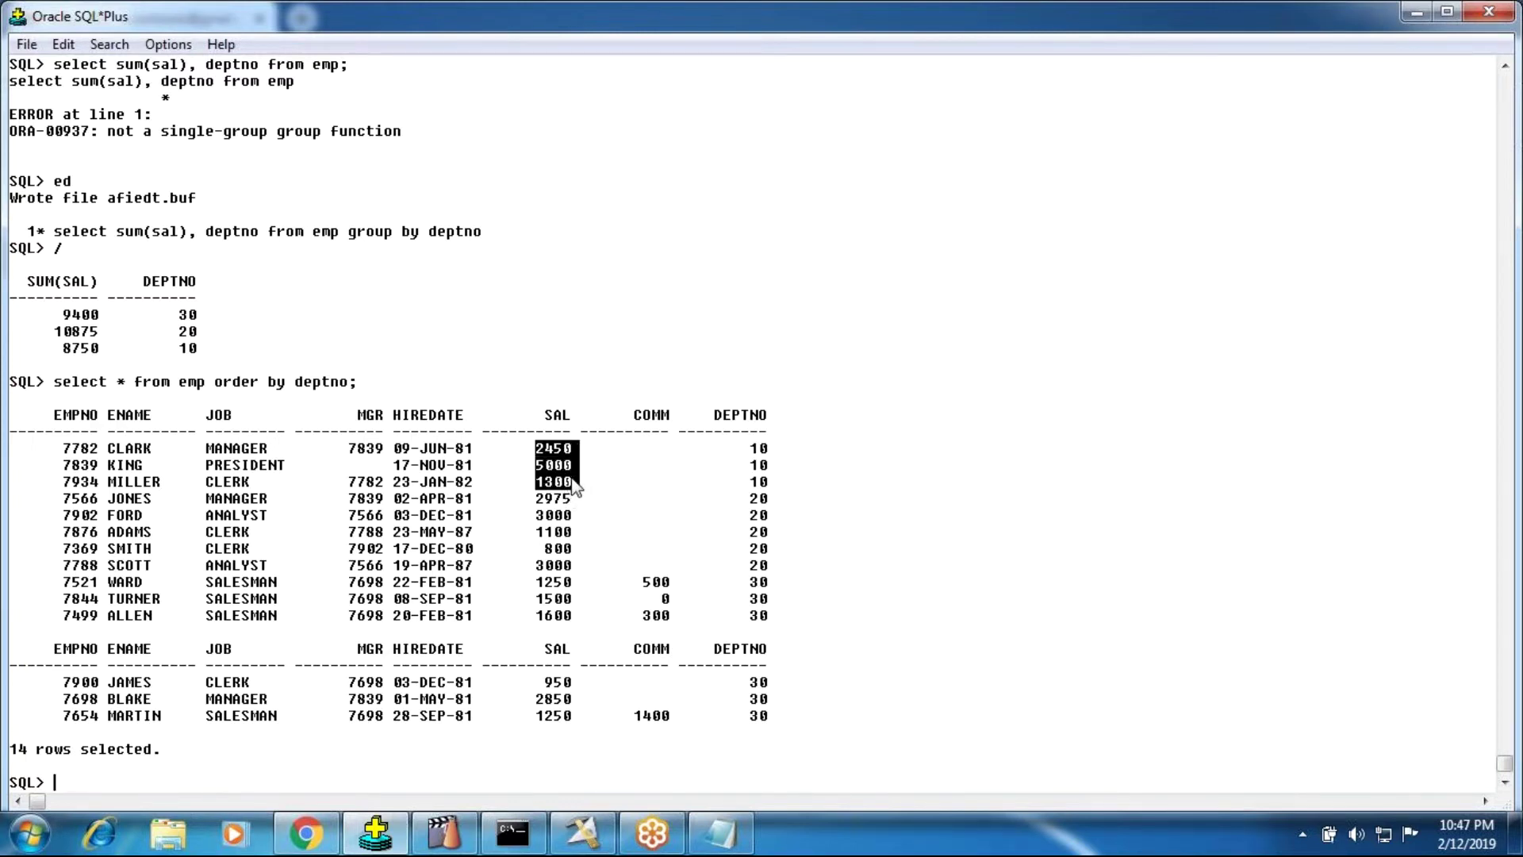
{"action": "left_click_drag", "start_coordinate": [749, 492], "coordinate": [771, 567]}
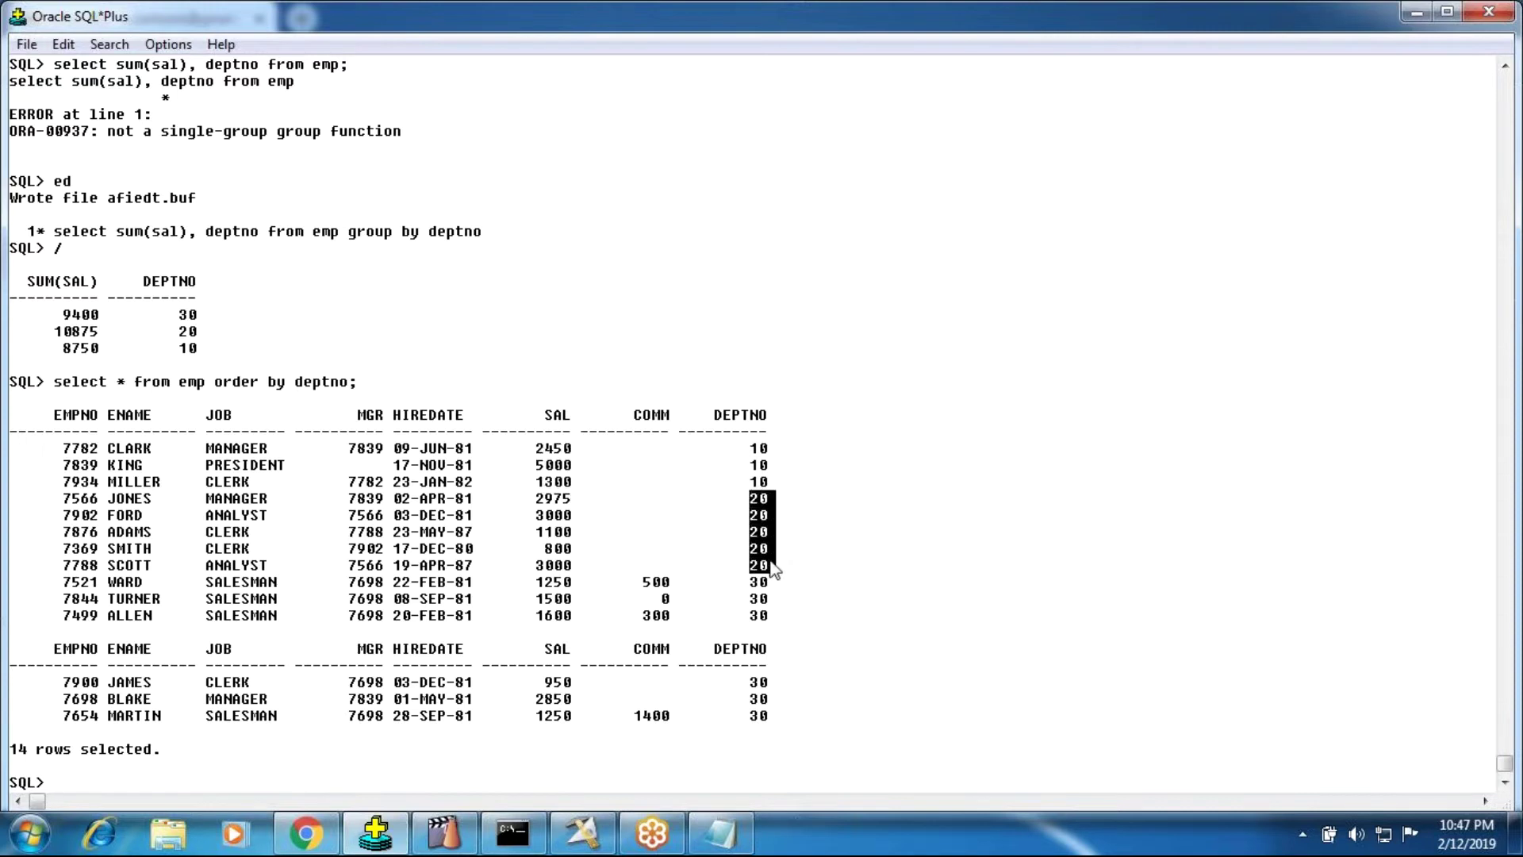
{"action": "left_click_drag", "start_coordinate": [535, 492], "coordinate": [567, 559]}
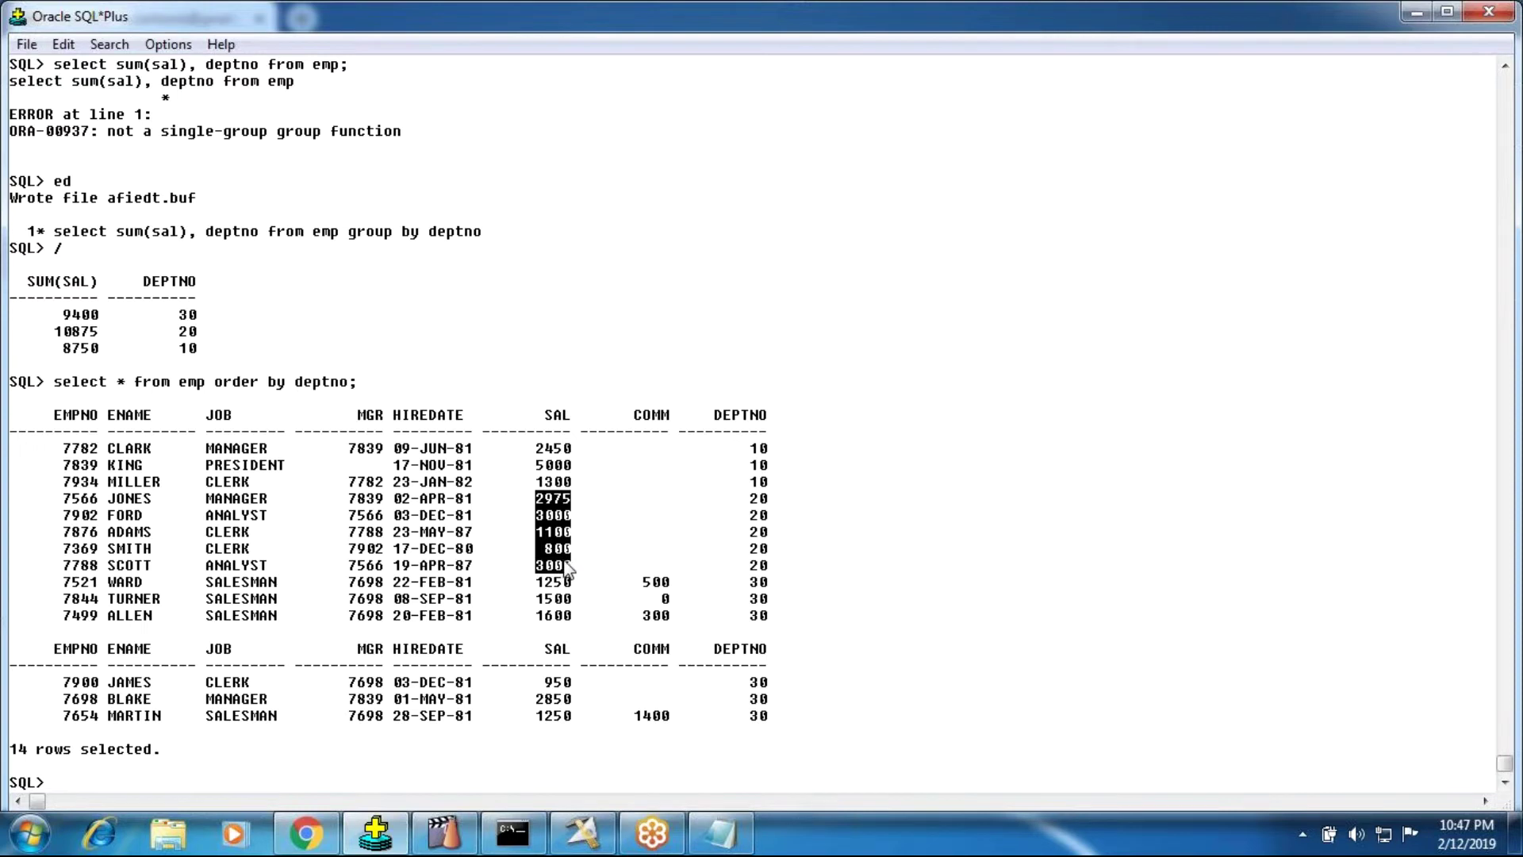
{"action": "left_click_drag", "start_coordinate": [749, 577], "coordinate": [781, 757]}
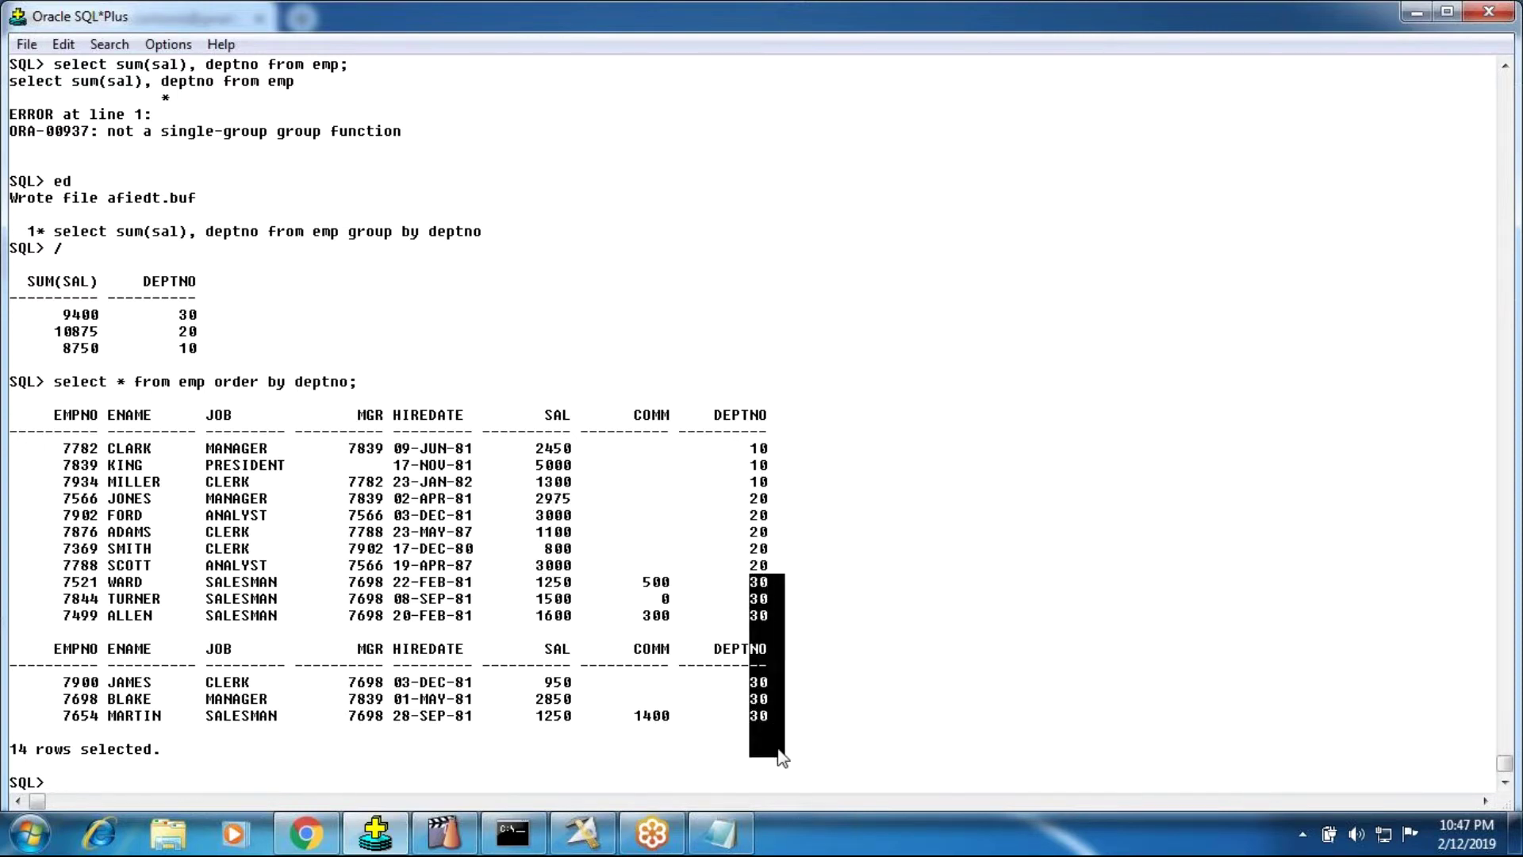
{"action": "left_click_drag", "start_coordinate": [63, 309], "coordinate": [204, 359]}
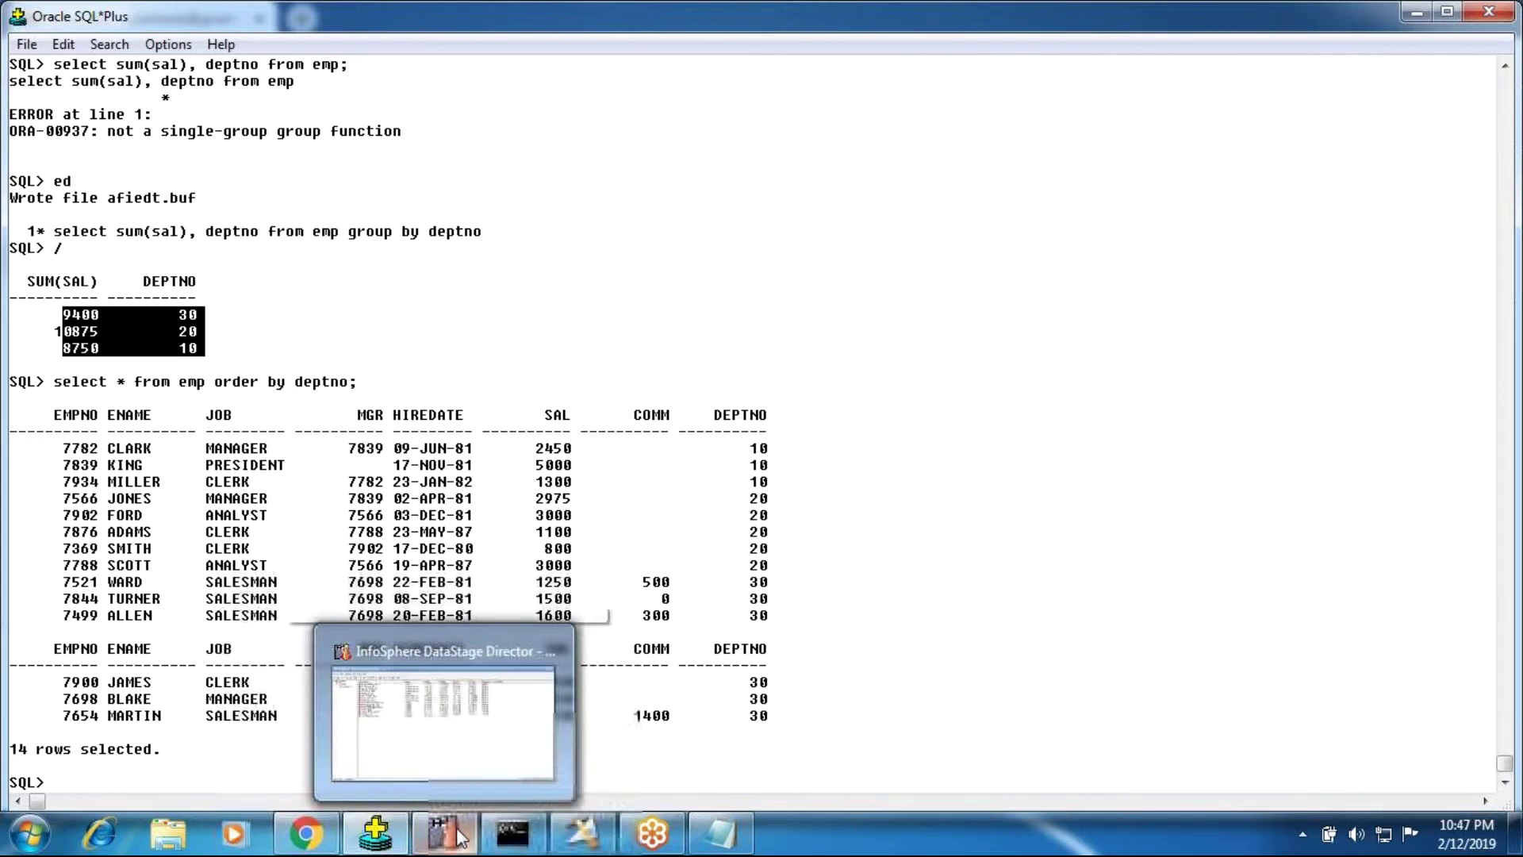
Return to the Notepad notes and examine the resource disk and resource scratchdisk lines.
{"action": "left_click", "coordinate": [698, 831]}
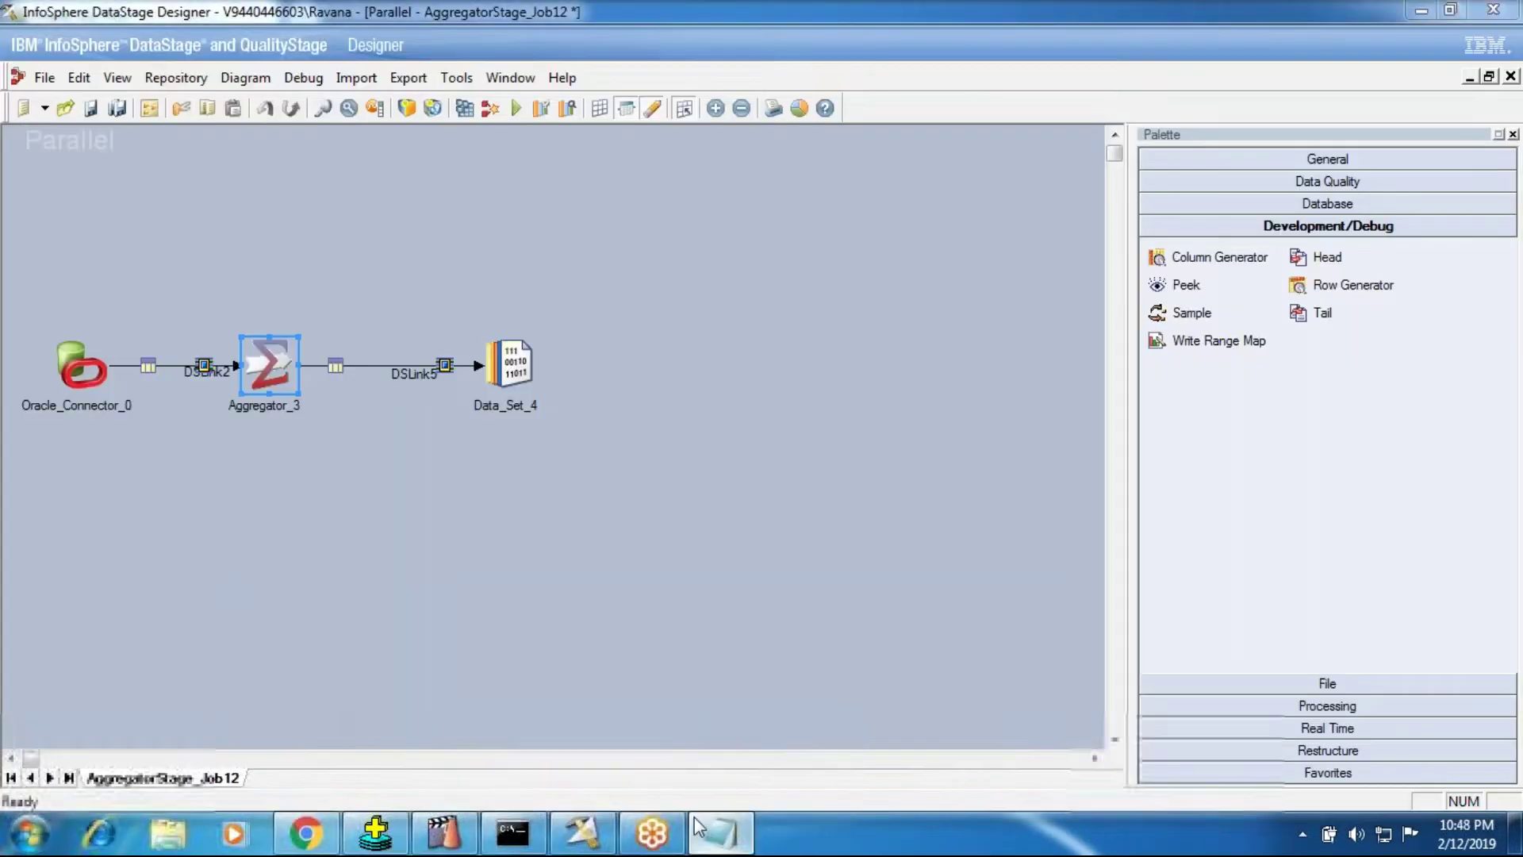
{"action": "left_click", "coordinate": [698, 831]}
{"action": "left_click_drag", "start_coordinate": [308, 258], "coordinate": [1483, 251]}
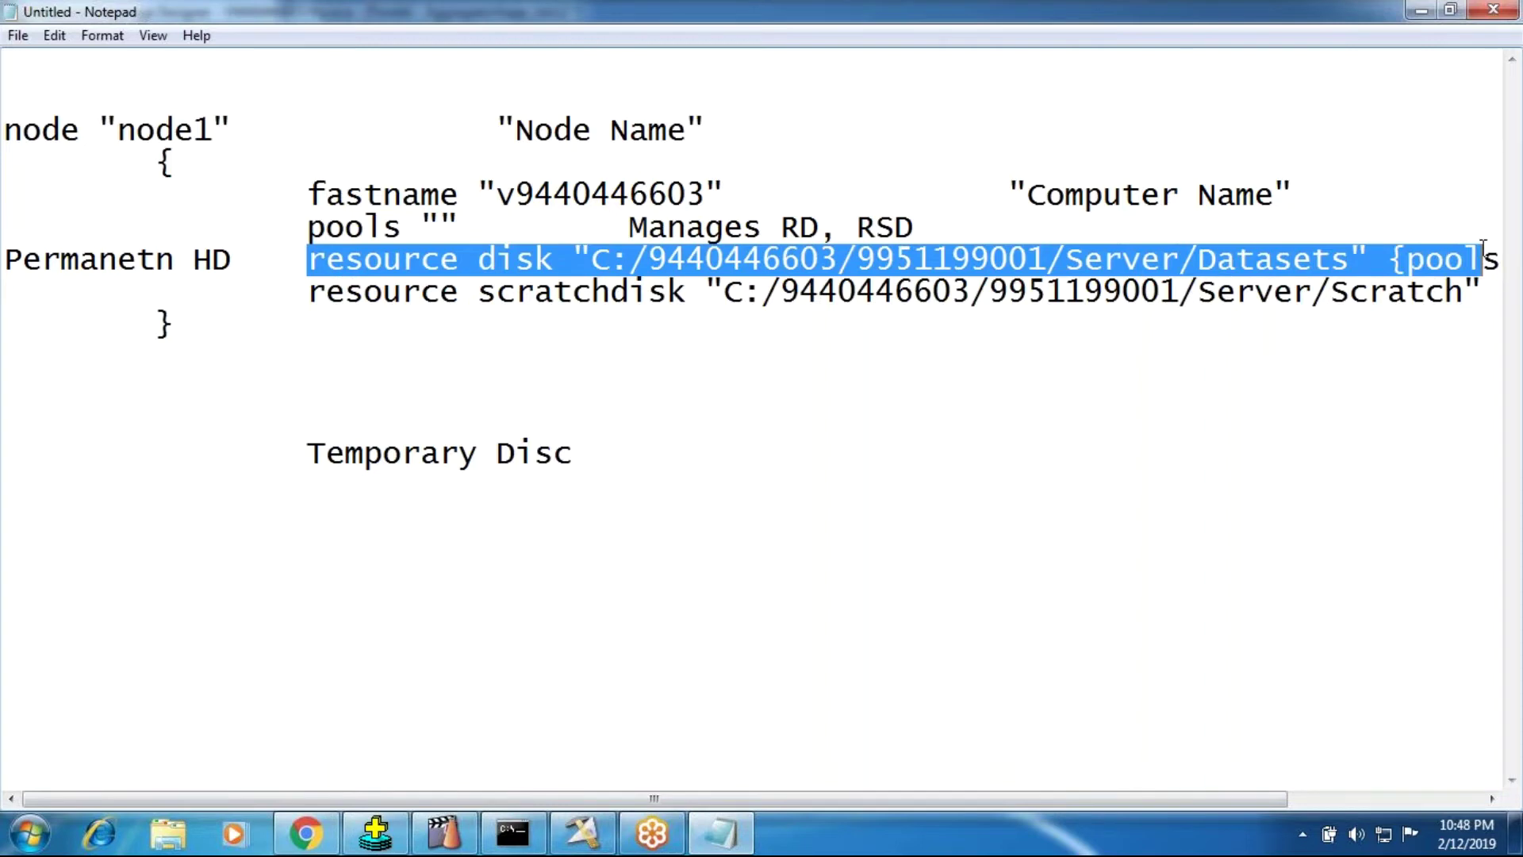
{"action": "left_click", "coordinate": [1384, 403]}
{"action": "left_click_drag", "start_coordinate": [309, 278], "coordinate": [697, 307]}
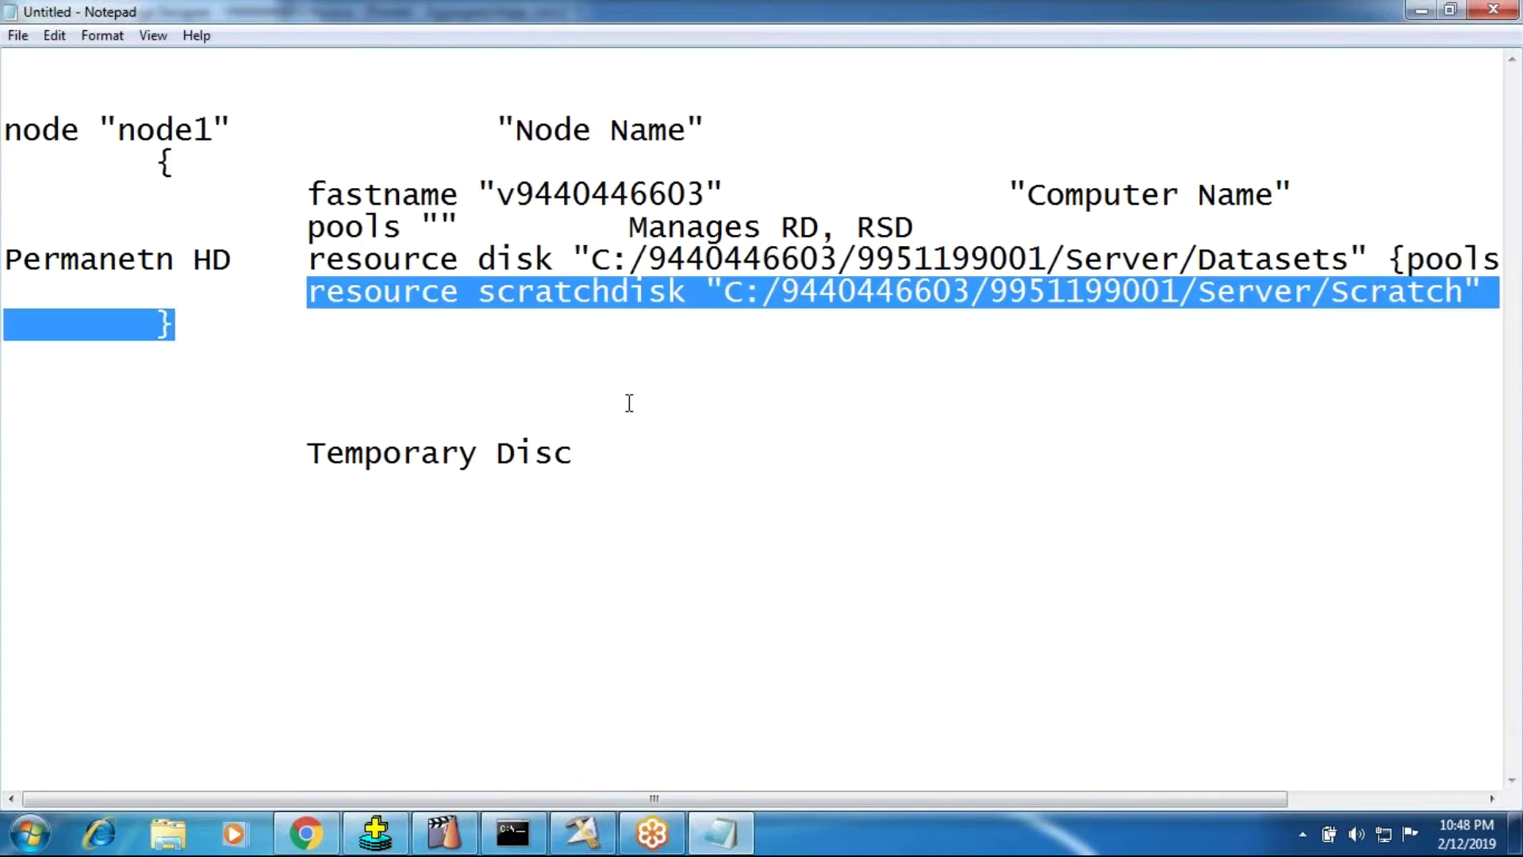
{"action": "left_click", "coordinate": [626, 402]}
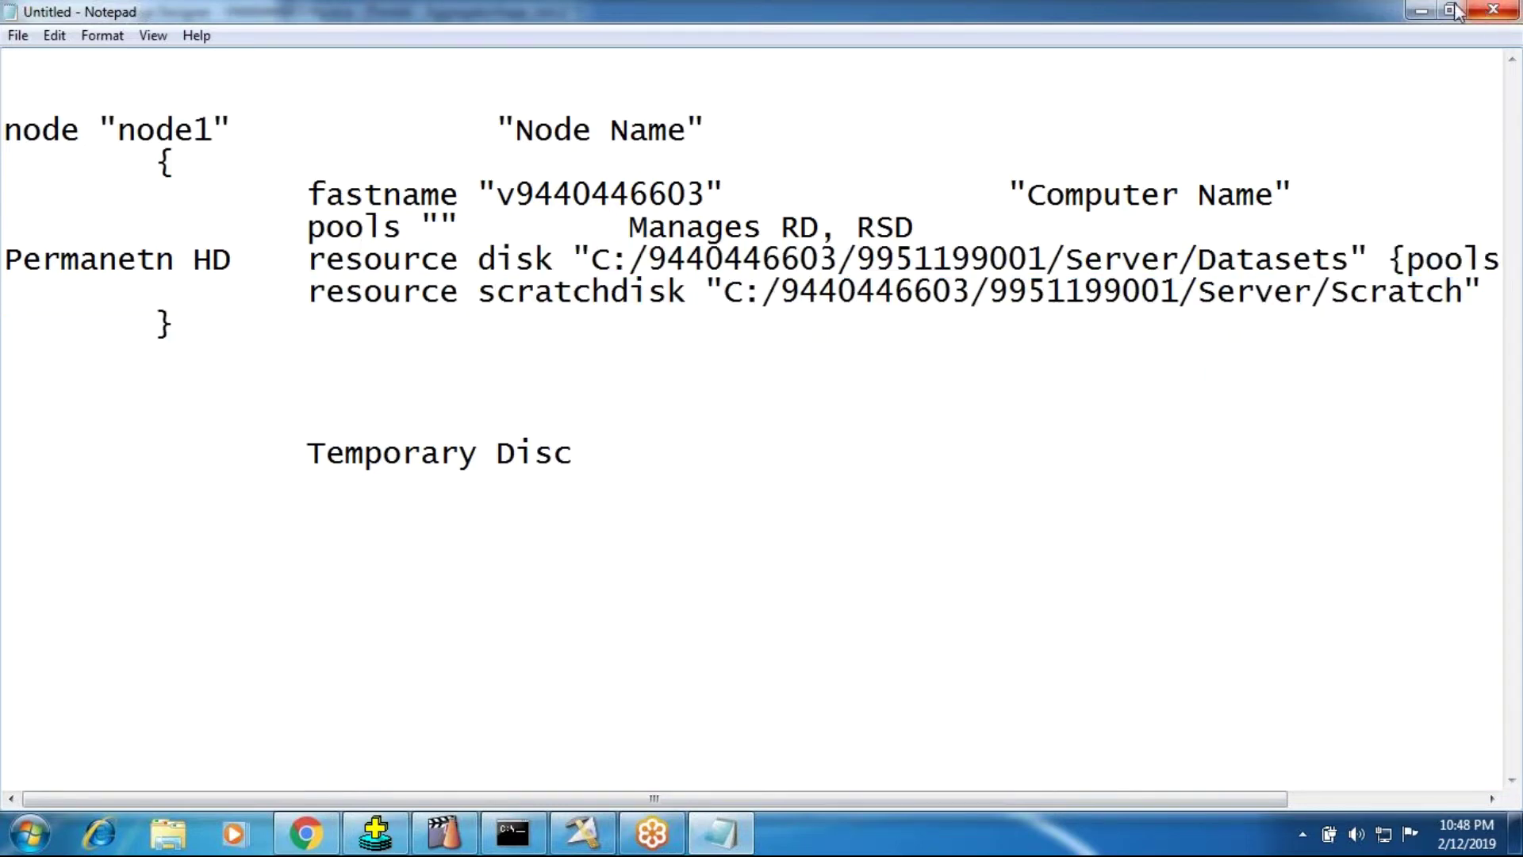
{"action": "left_click", "coordinate": [1420, 9]}
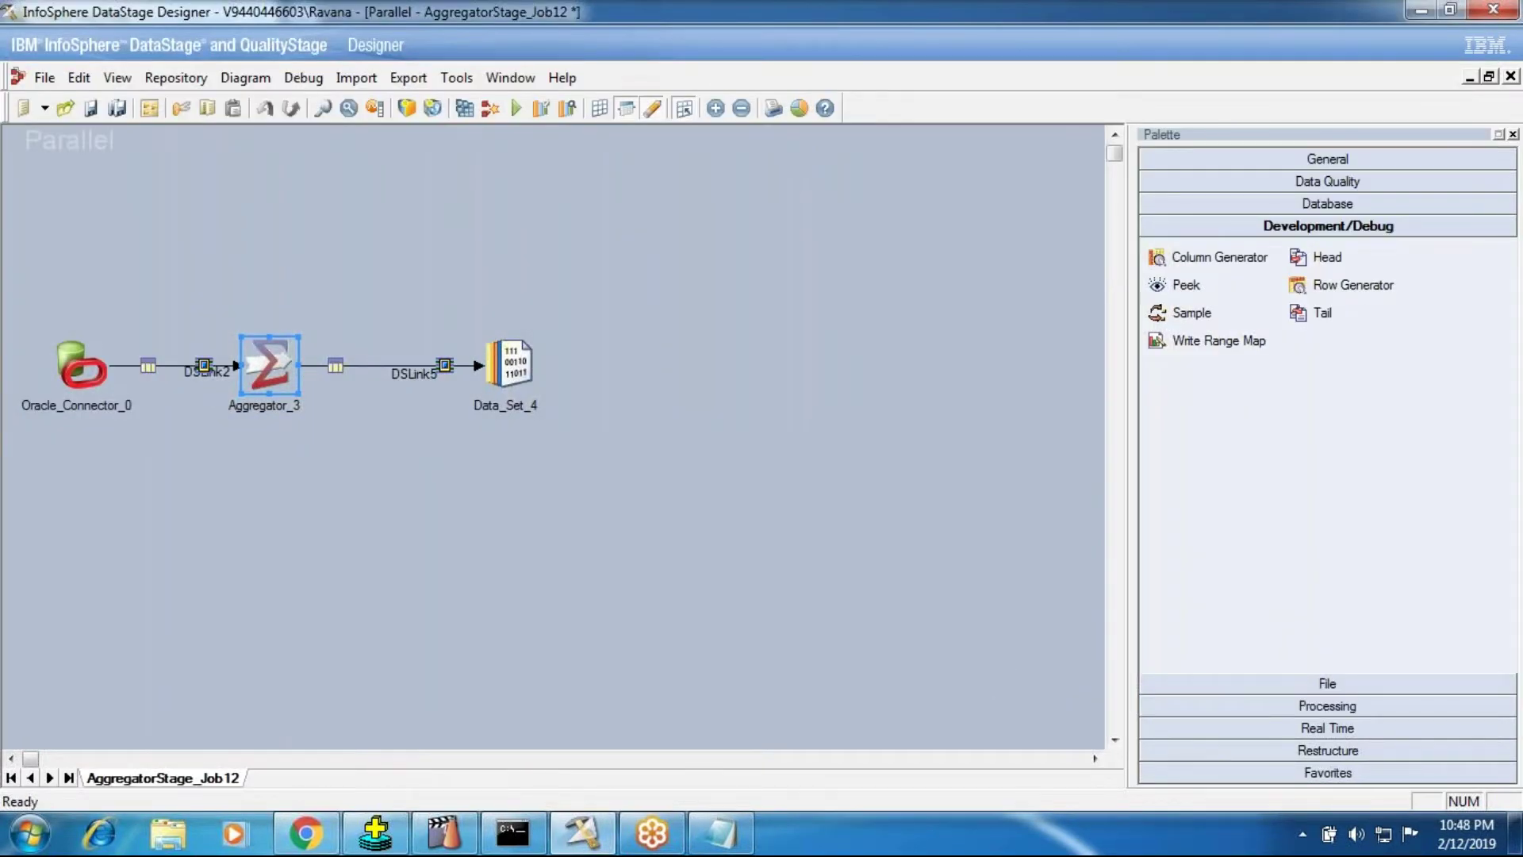
Move the "Temporary Disc" label in the Notepad notes up to the line directly below the node block's closing brace.
{"action": "left_click", "coordinate": [721, 833]}
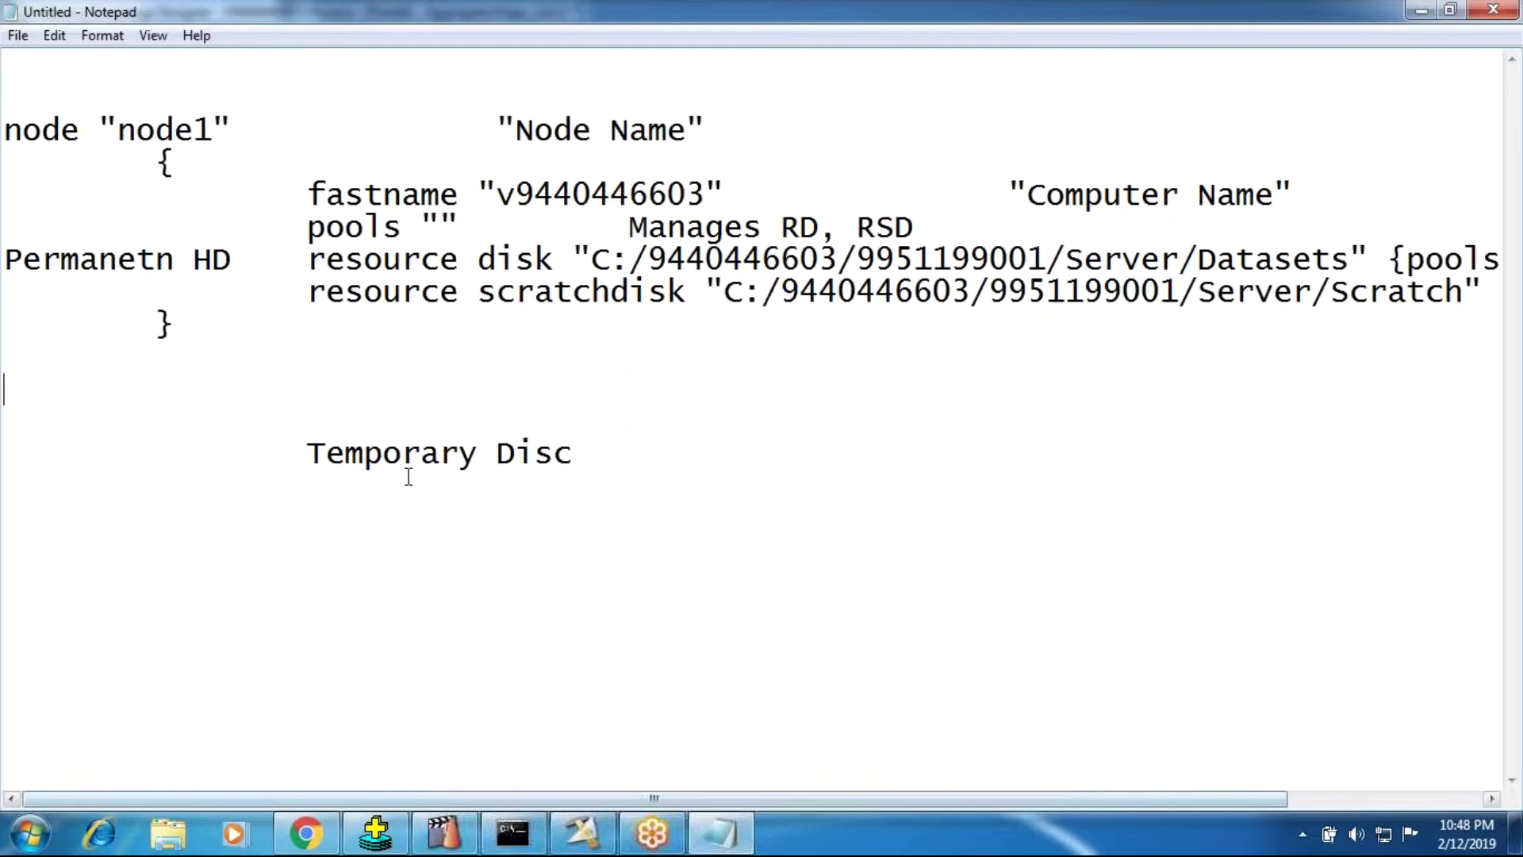
{"action": "left_click_drag", "start_coordinate": [307, 453], "coordinate": [576, 452]}
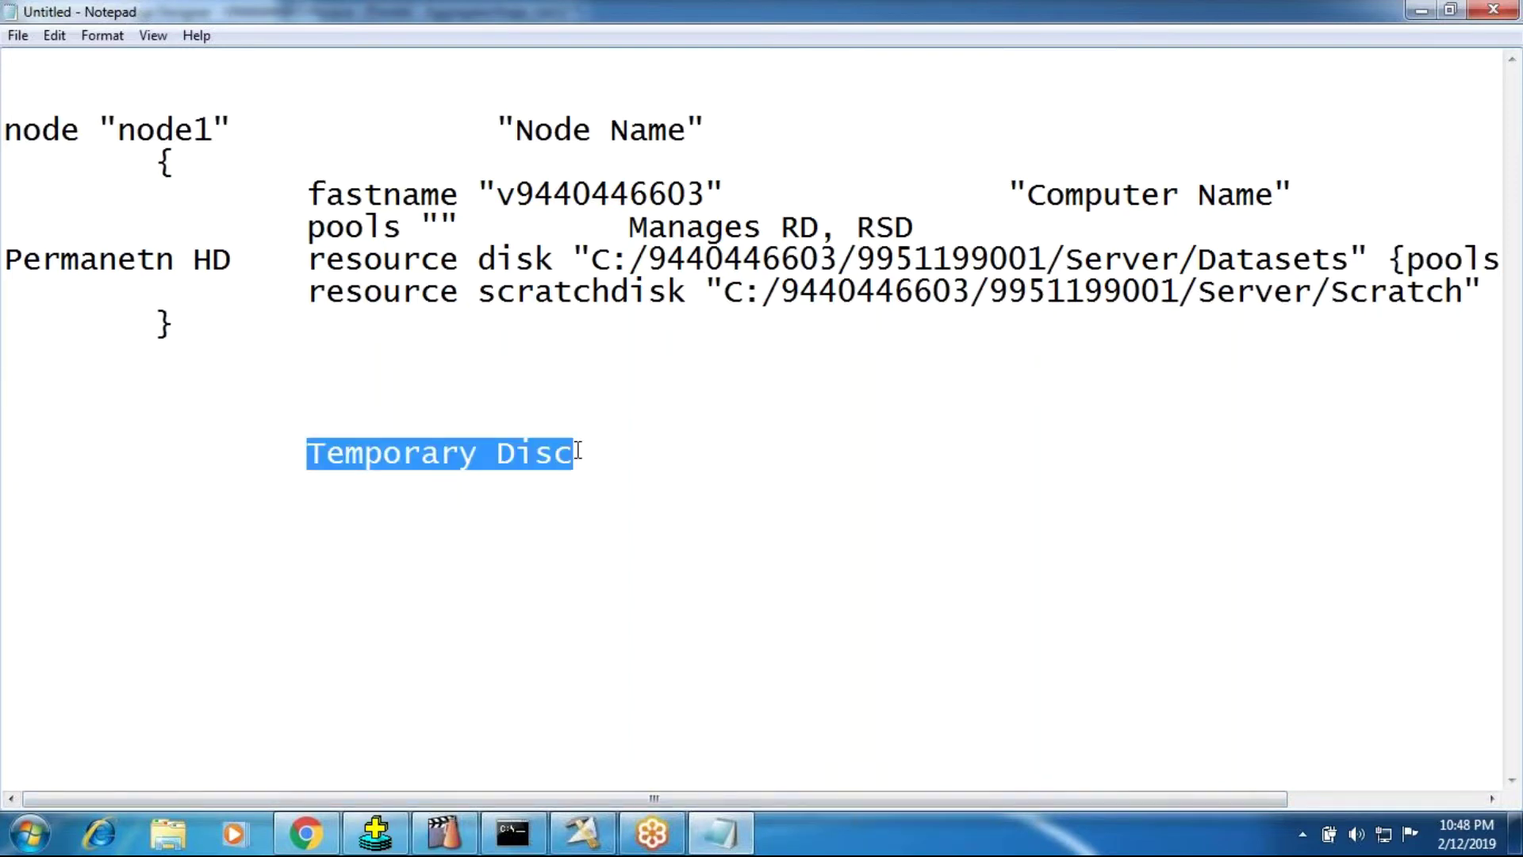
{"action": "key", "text": "Delete"}
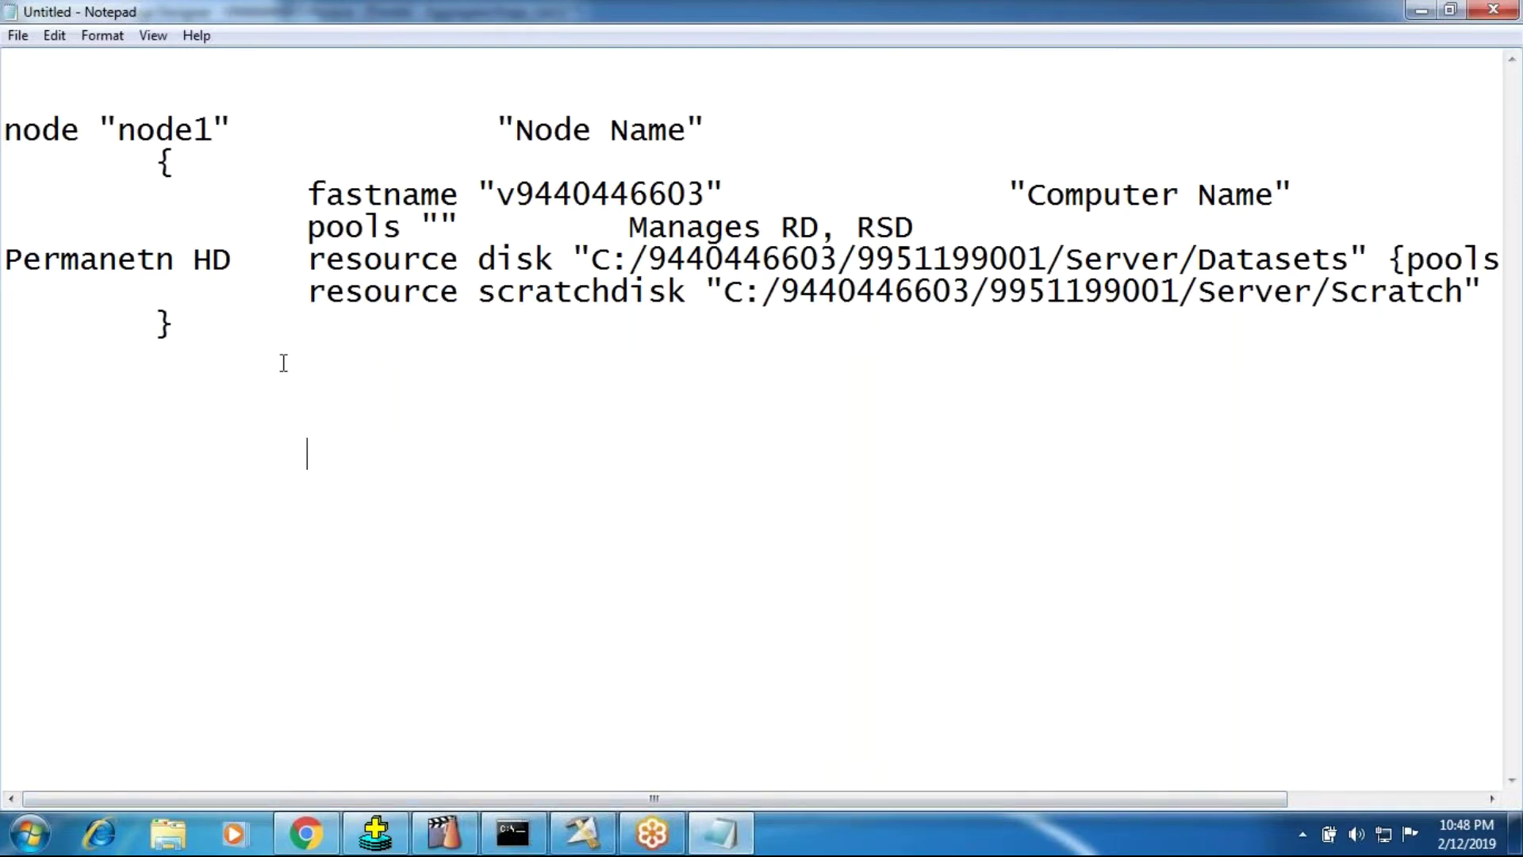
{"action": "left_click", "coordinate": [88, 354]}
{"action": "type", "text": "Temporary Disc"}
{"action": "left_click", "coordinate": [307, 292]}
{"action": "key", "text": "shift+End"}
{"action": "key", "text": "Delete"}
{"action": "key", "text": "ctrl+z"}
Examine the resource disk and scratchdisk paths, the node's pools entry and the pools setting that ends each resource line.
{"action": "left_click_drag", "start_coordinate": [591, 259], "coordinate": [1504, 262]}
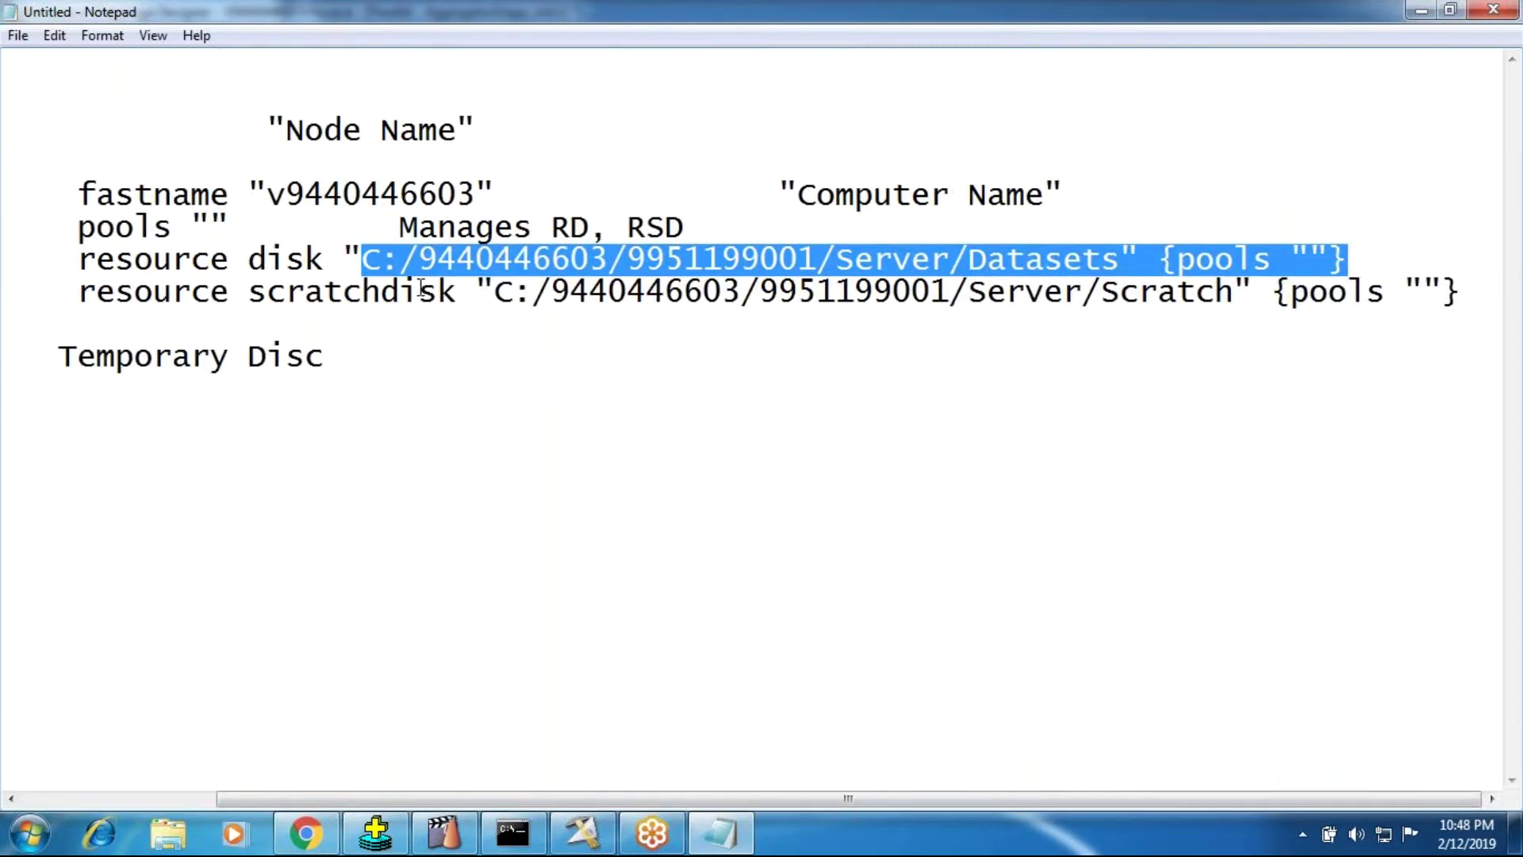
{"action": "left_click_drag", "start_coordinate": [512, 292], "coordinate": [1402, 292]}
{"action": "left_click", "coordinate": [1064, 457]}
{"action": "left_click", "coordinate": [74, 228]}
{"action": "left_click_drag", "start_coordinate": [79, 228], "coordinate": [231, 230]}
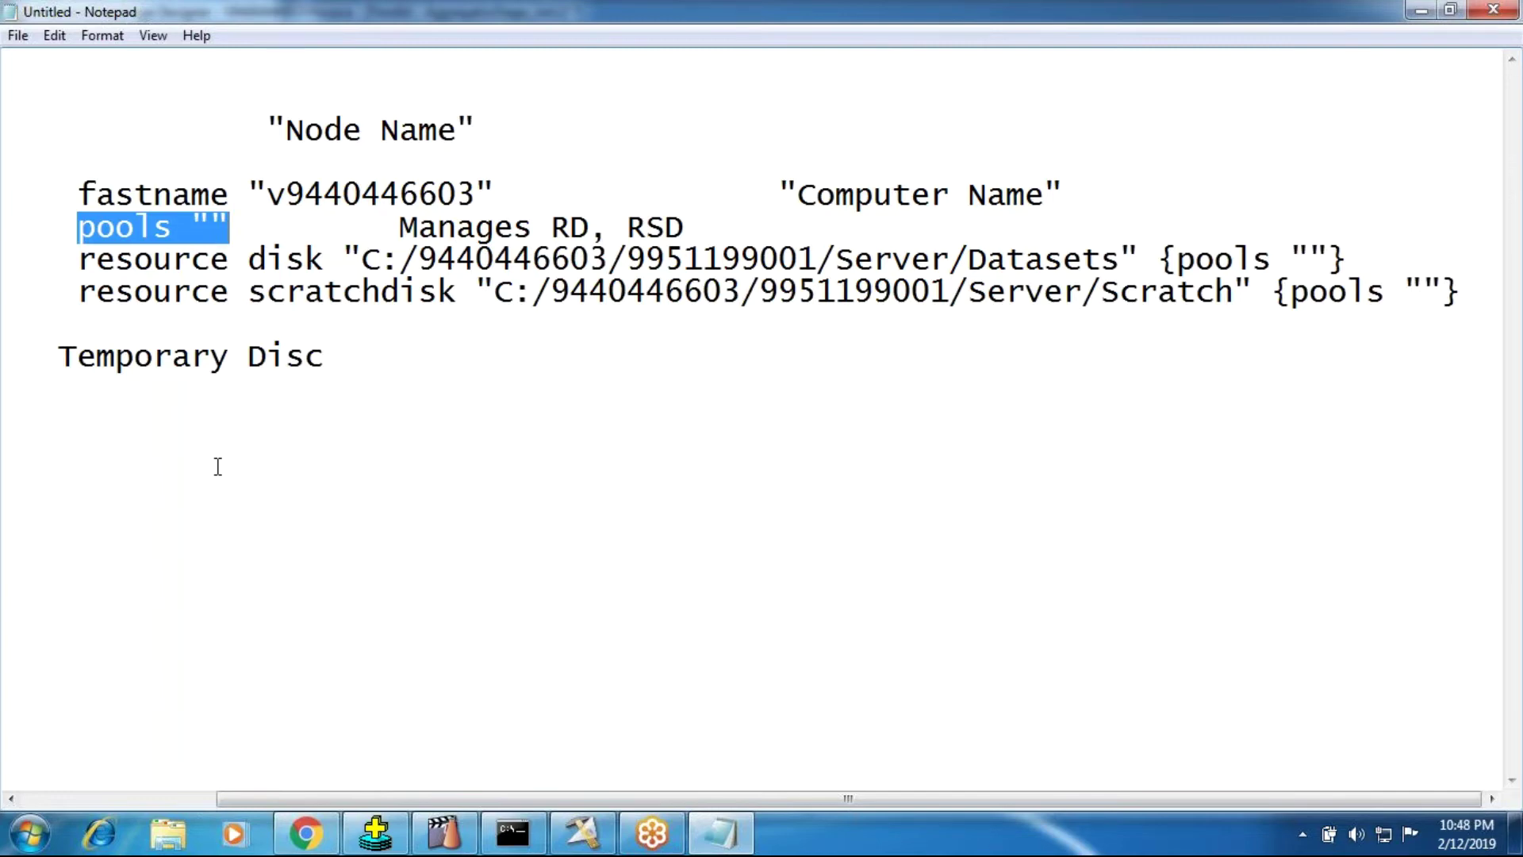
{"action": "left_click_drag", "start_coordinate": [1292, 292], "coordinate": [1424, 292]}
{"action": "left_click", "coordinate": [1357, 383]}
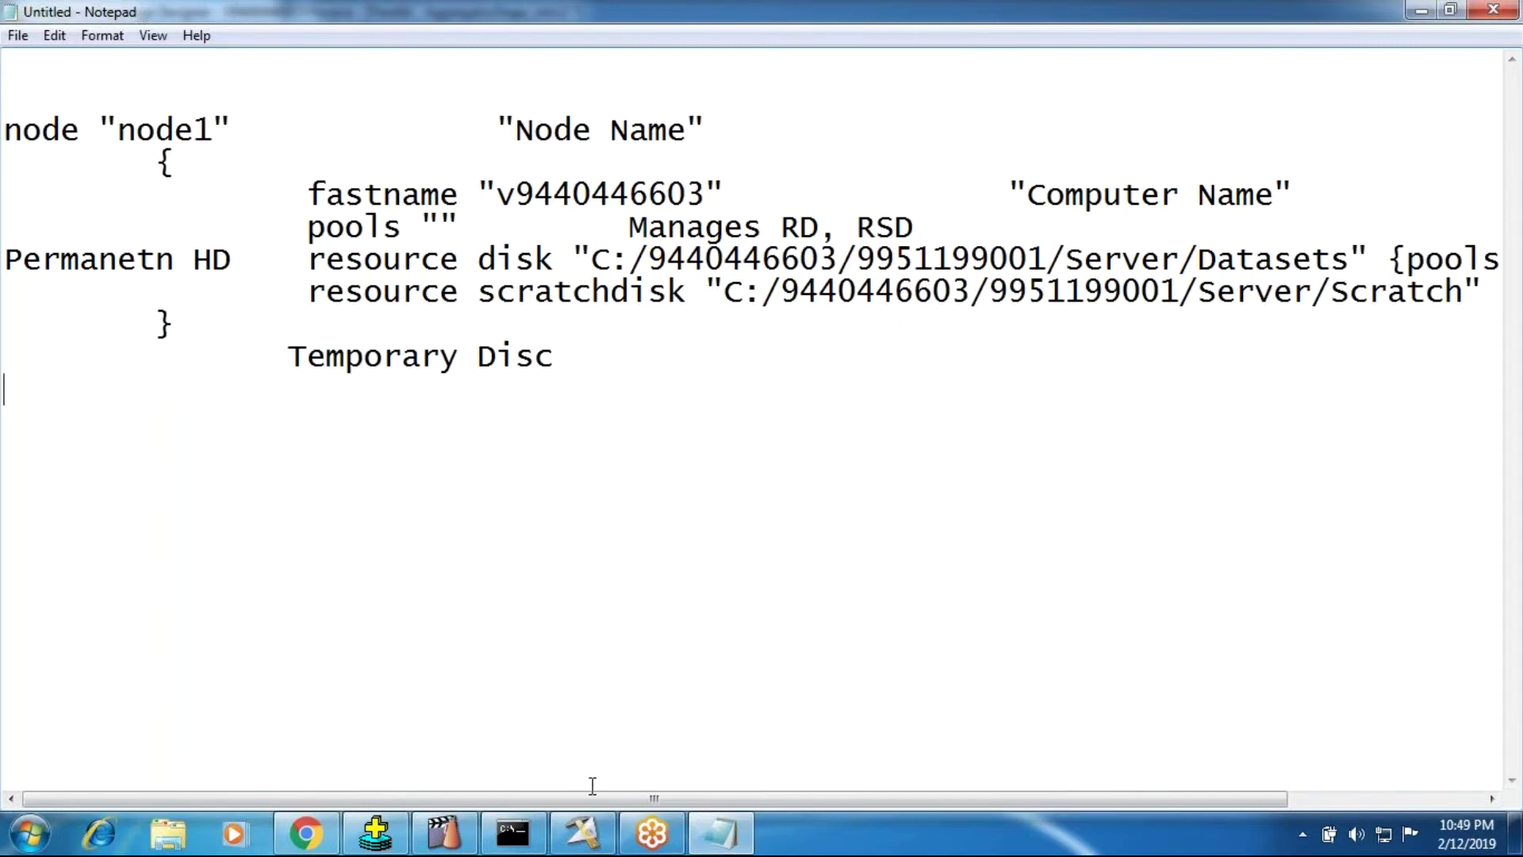
{"action": "left_click_drag", "start_coordinate": [640, 800], "coordinate": [1134, 809]}
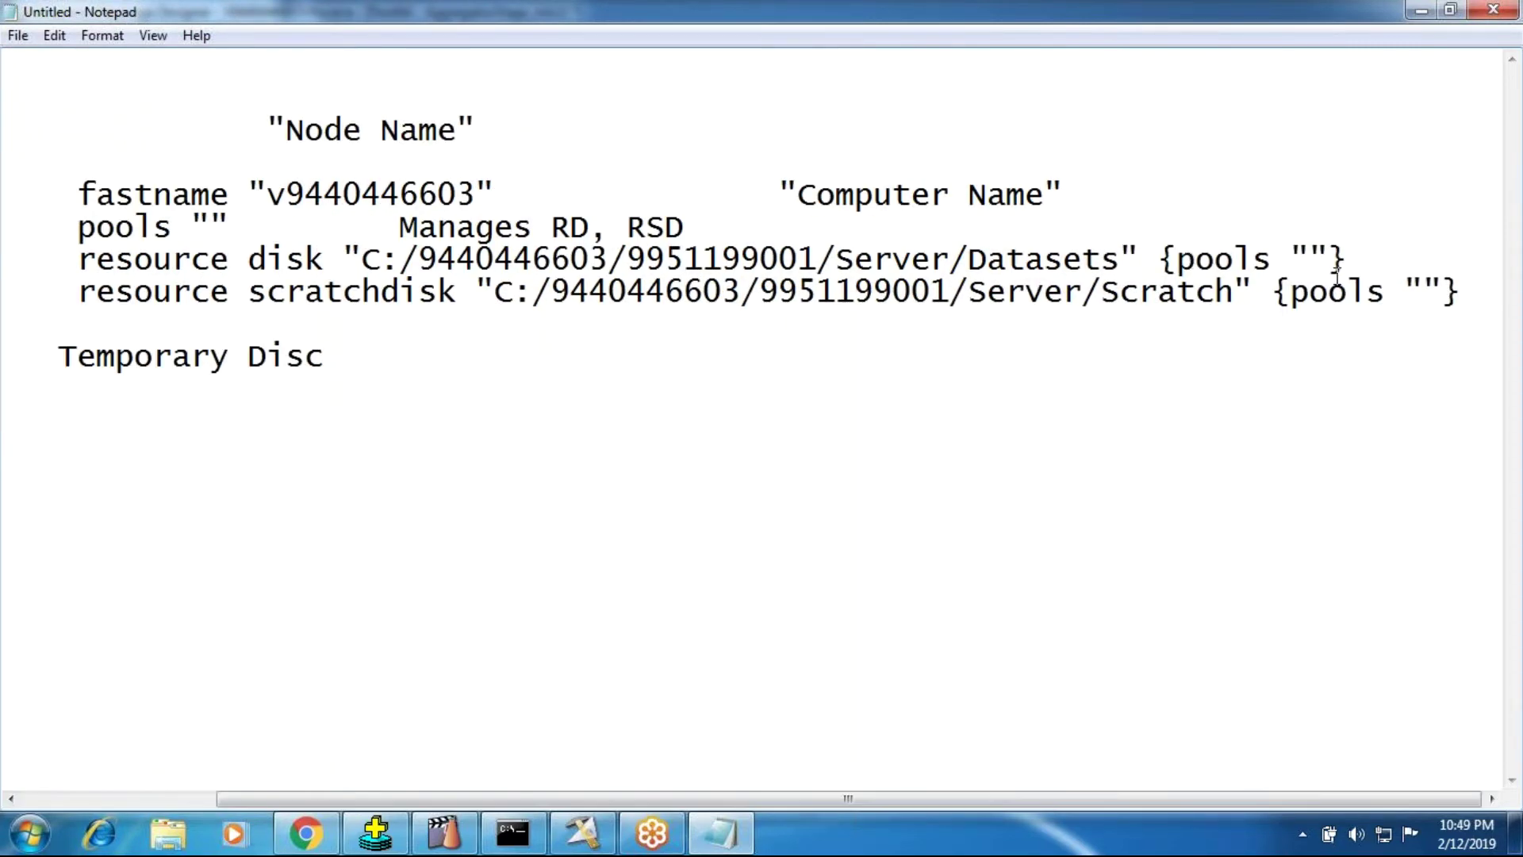
{"action": "left_click", "coordinate": [1431, 290]}
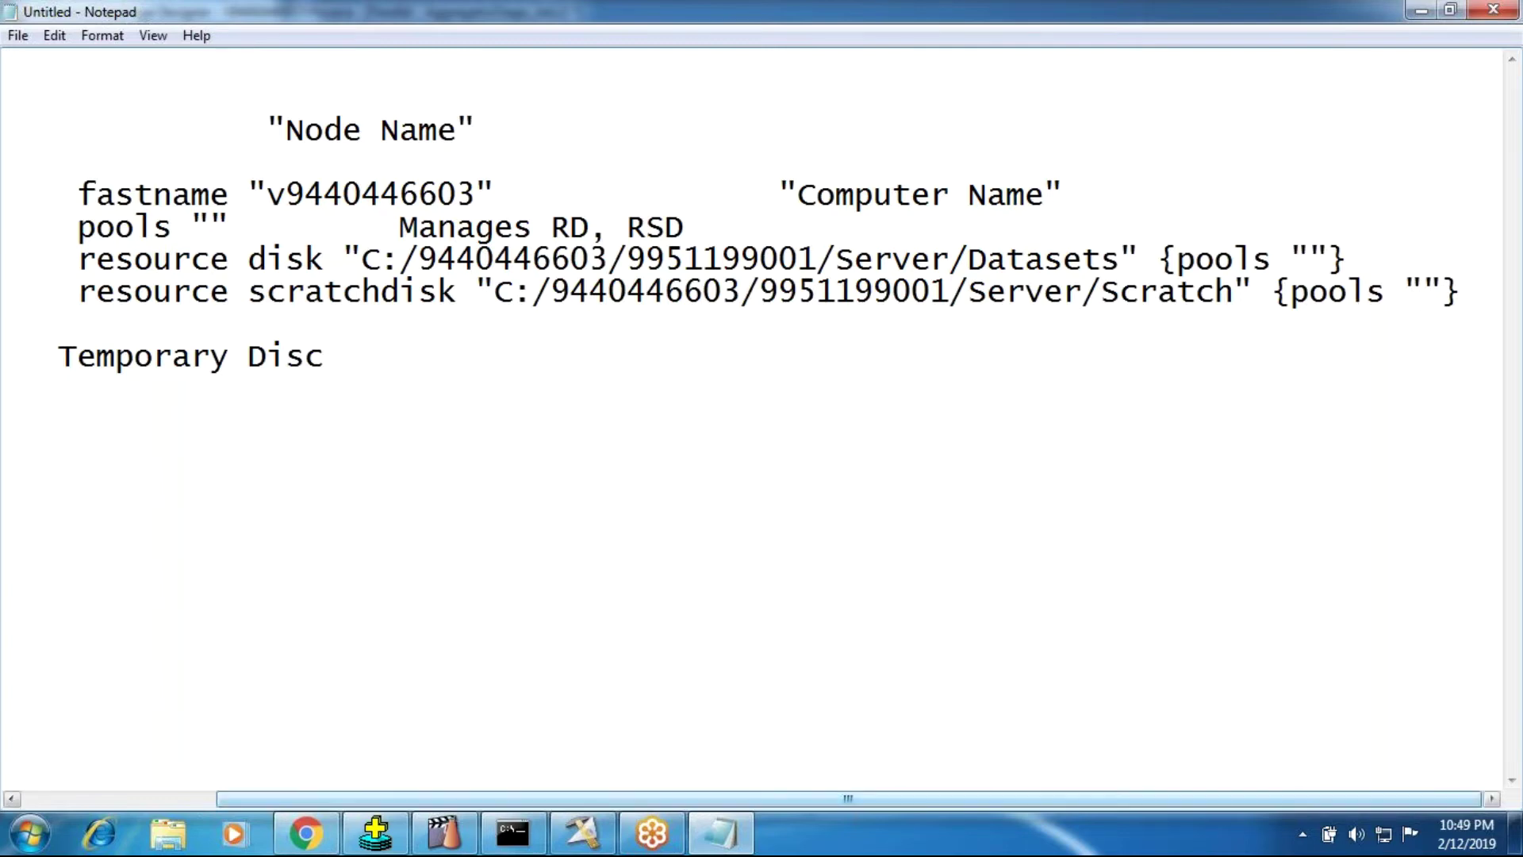
Review the whole node1 block again, going through its fastname, pools, resource disk and resource scratchdisk entries.
{"action": "left_click_drag", "start_coordinate": [252, 799], "coordinate": [57, 799]}
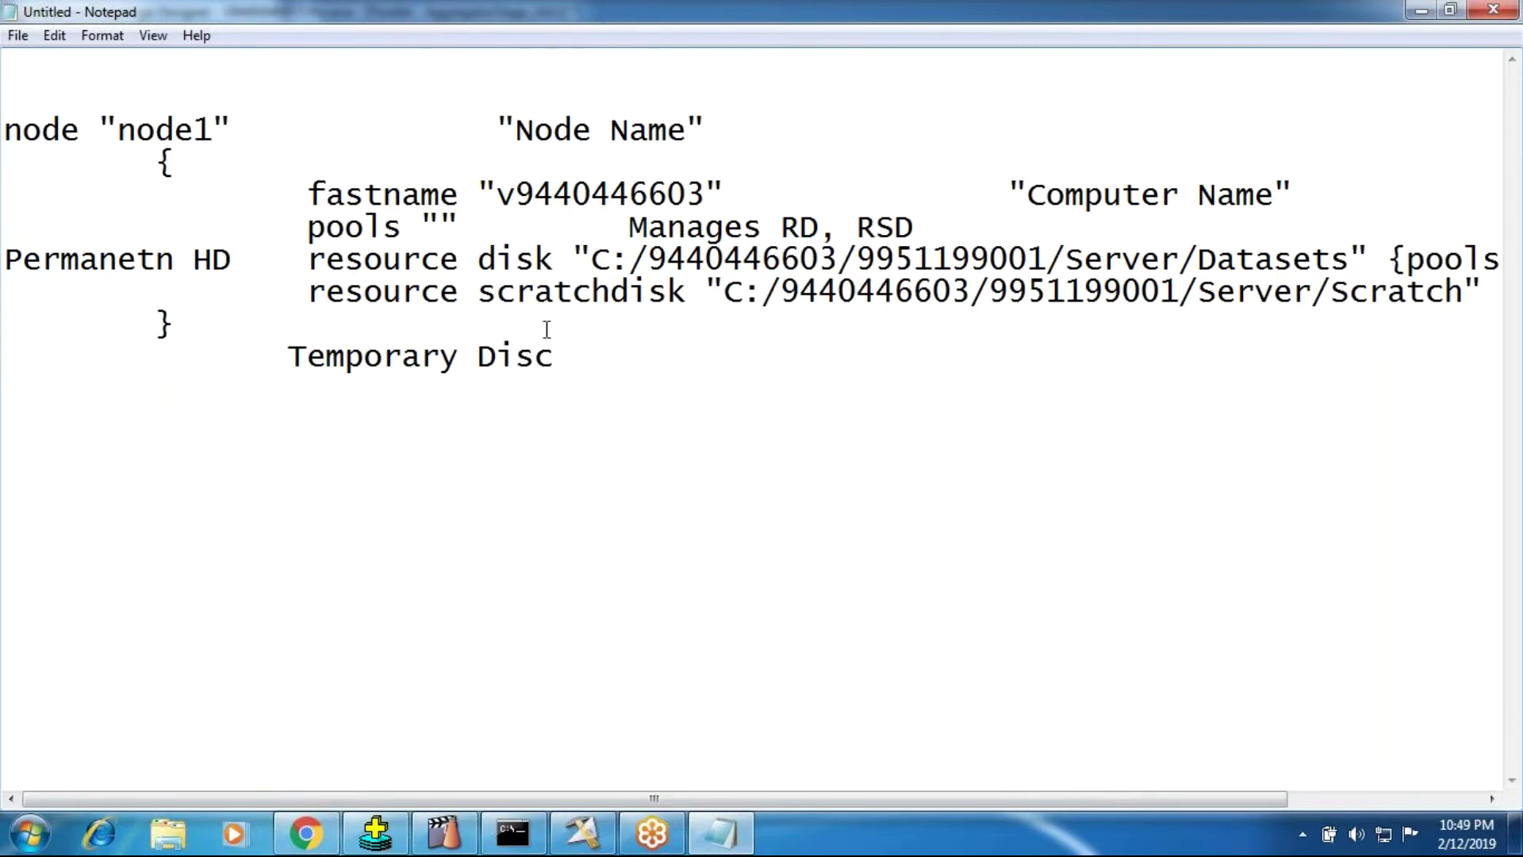
{"action": "left_click_drag", "start_coordinate": [555, 361], "coordinate": [4, 112]}
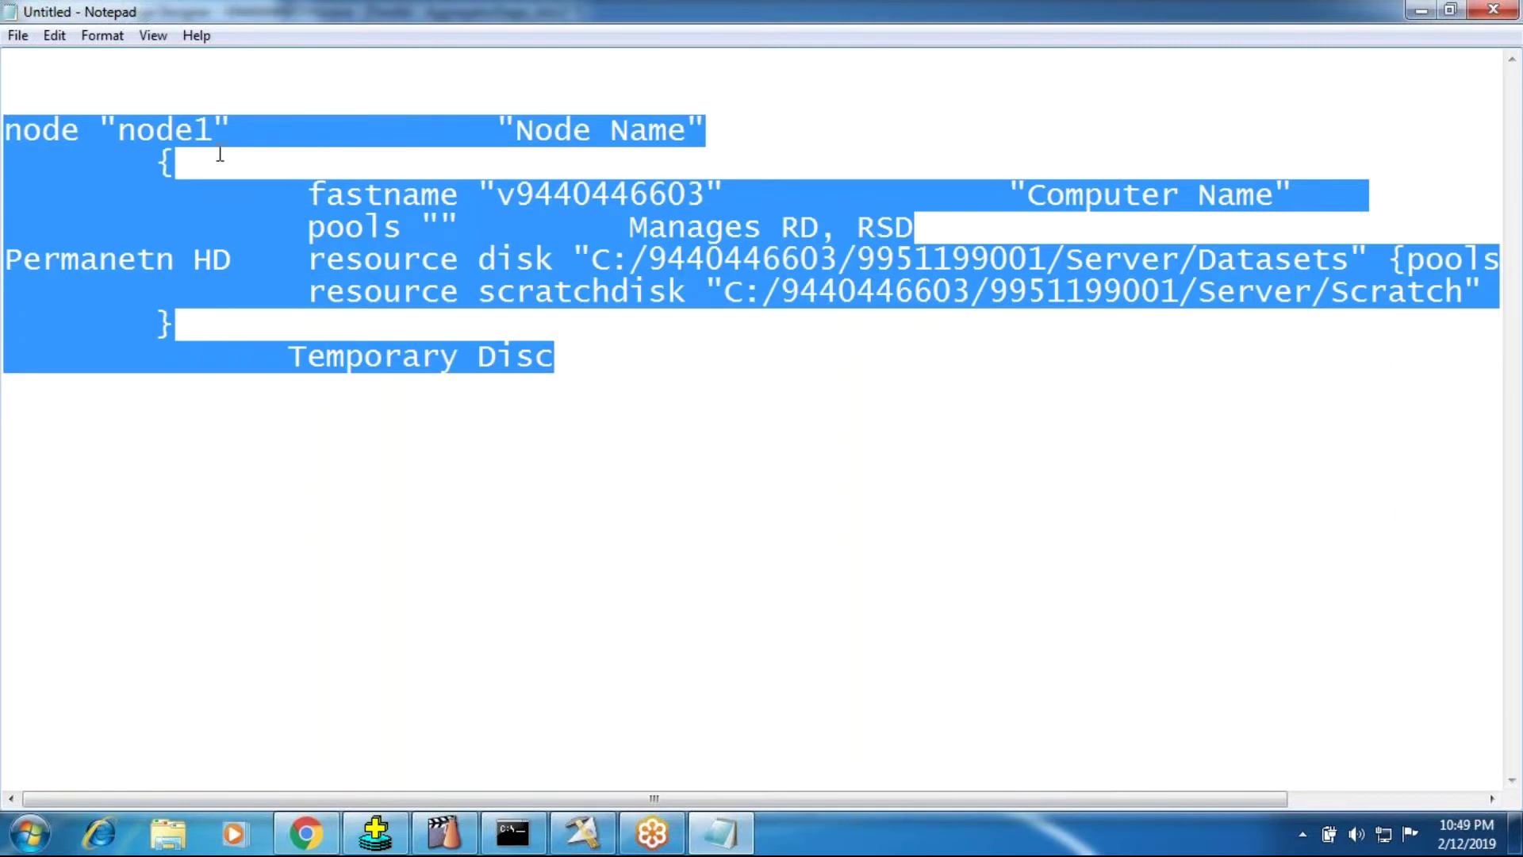
{"action": "left_click", "coordinate": [273, 184]}
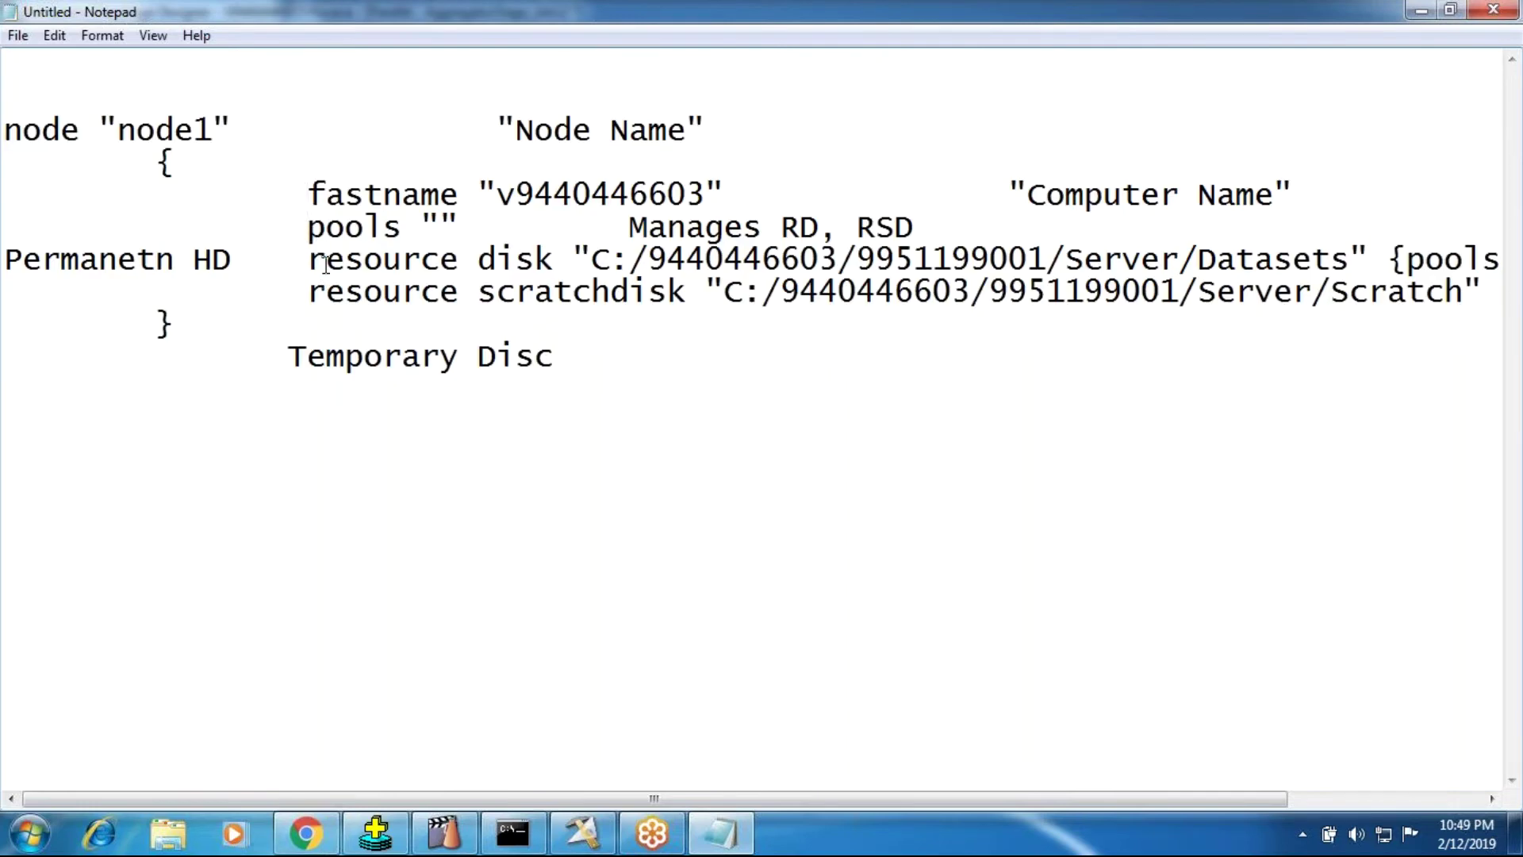
{"action": "left_click", "coordinate": [325, 194]}
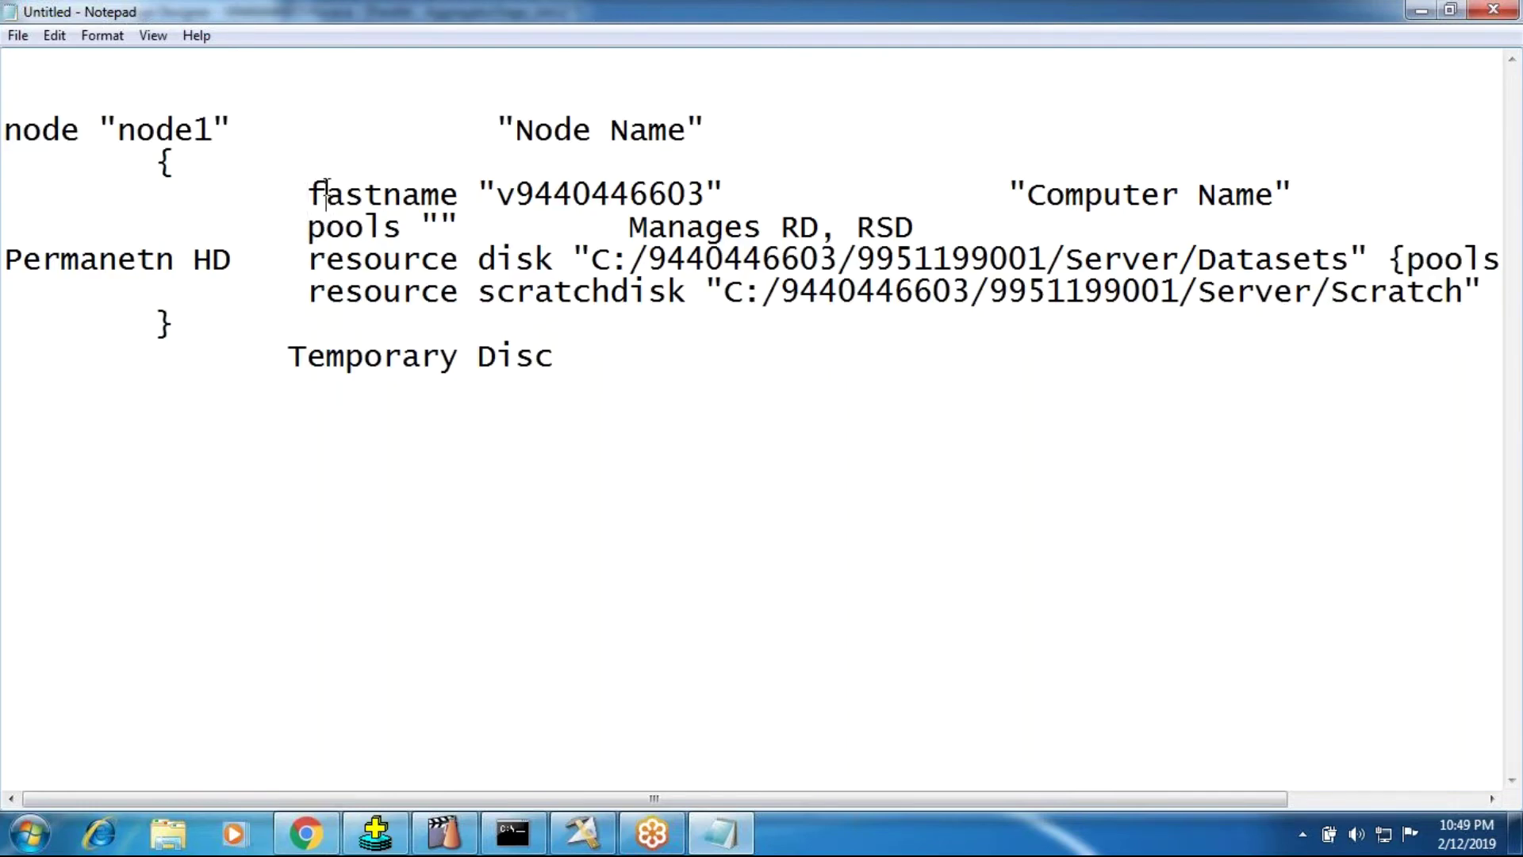
{"action": "double_click", "coordinate": [571, 195]}
{"action": "left_click", "coordinate": [607, 377]}
{"action": "left_click", "coordinate": [403, 230]}
{"action": "left_click_drag", "start_coordinate": [307, 259], "coordinate": [1426, 257]}
{"action": "left_click", "coordinate": [1305, 249]}
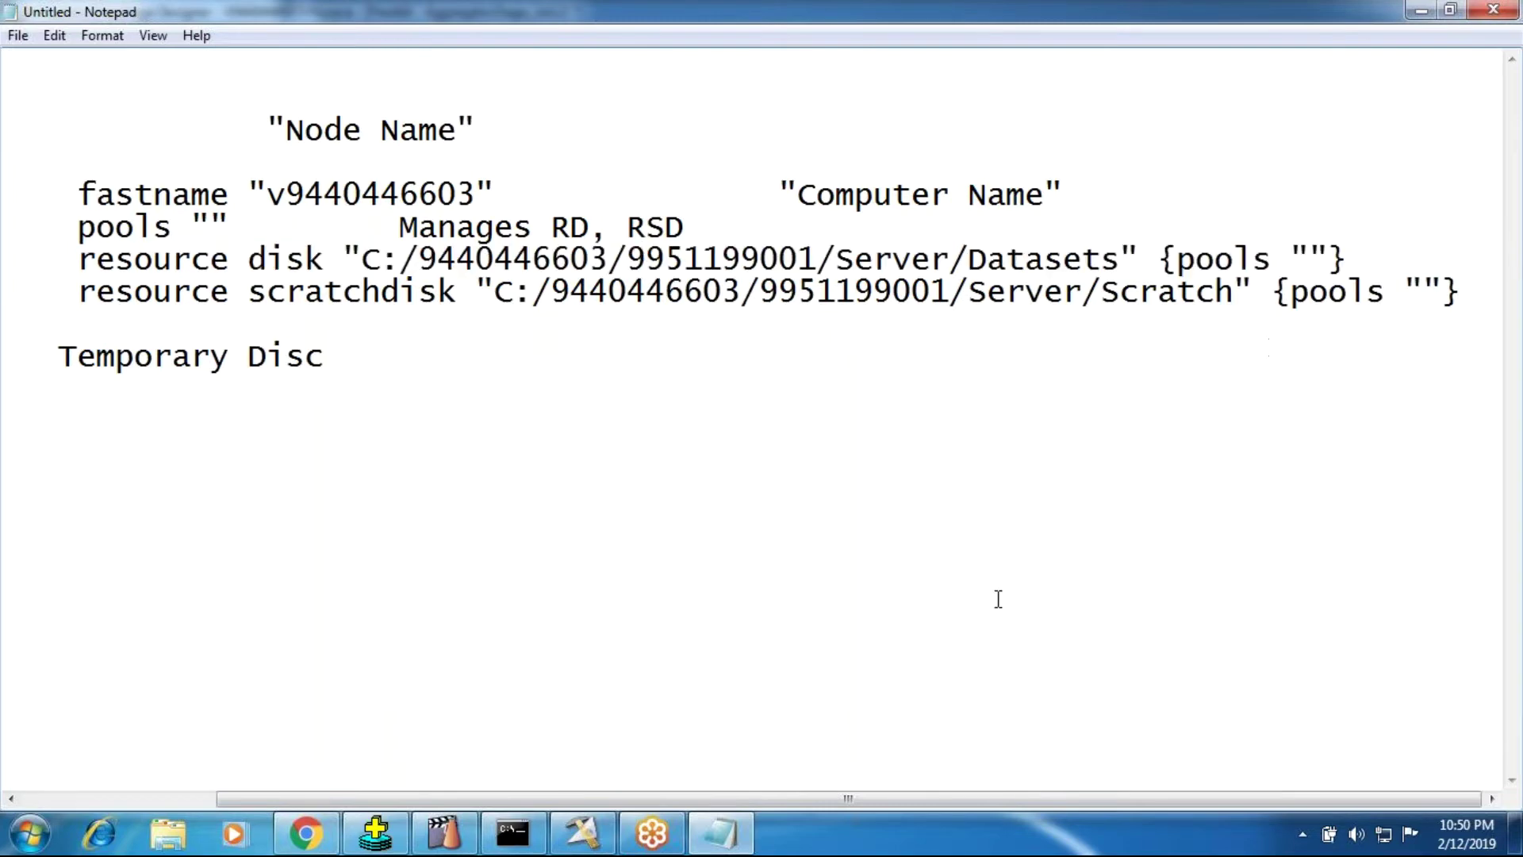
{"action": "left_click_drag", "start_coordinate": [77, 292], "coordinate": [1341, 300]}
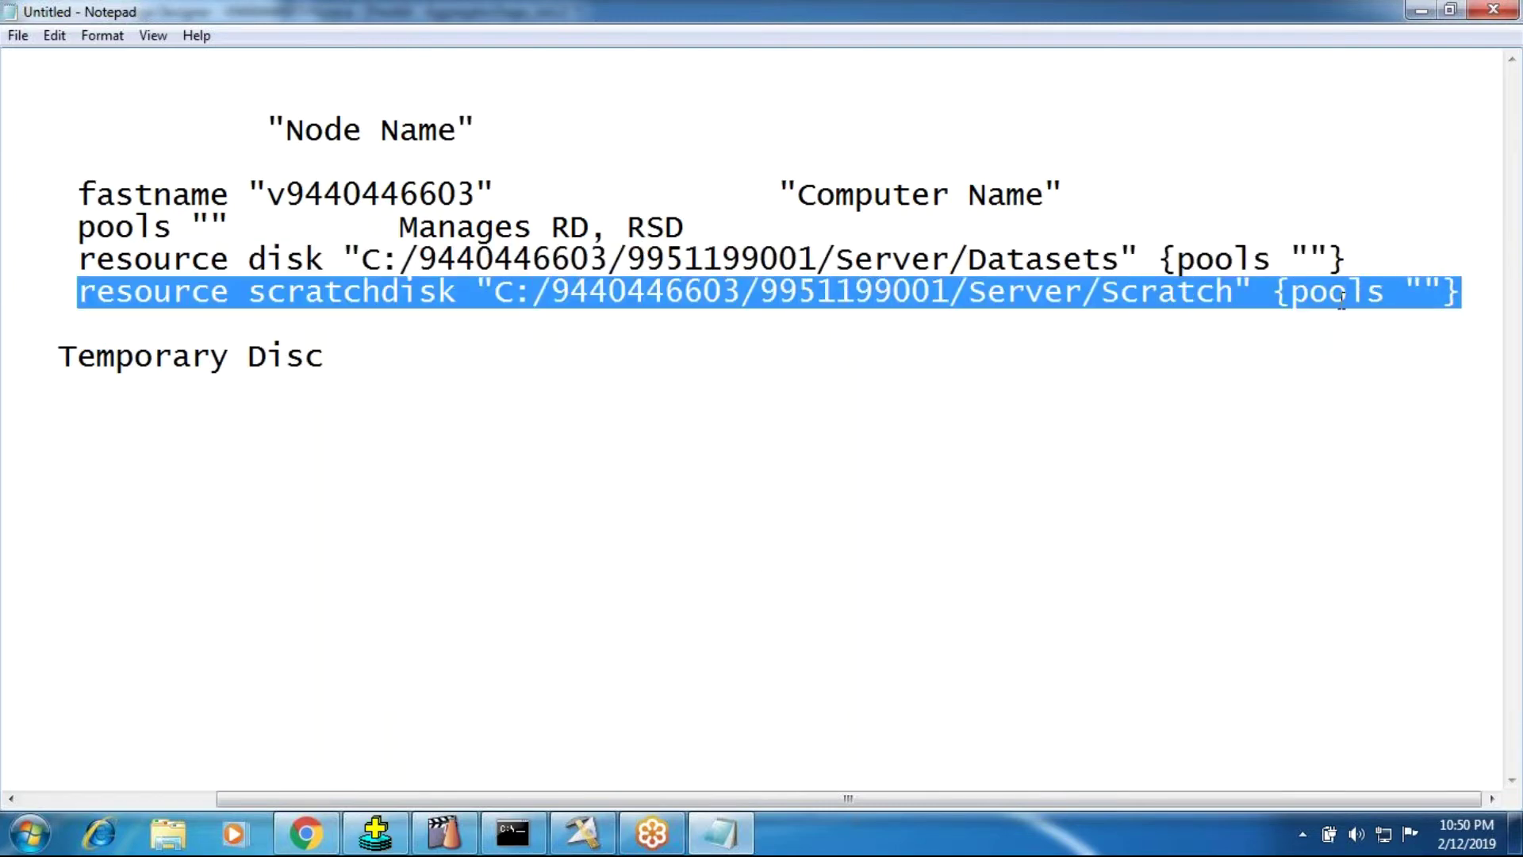
Duplicate the whole annotated node1 block, including its "Temporary Disc" label, a few lines below the original in the notes.
{"action": "left_click", "coordinate": [1420, 287]}
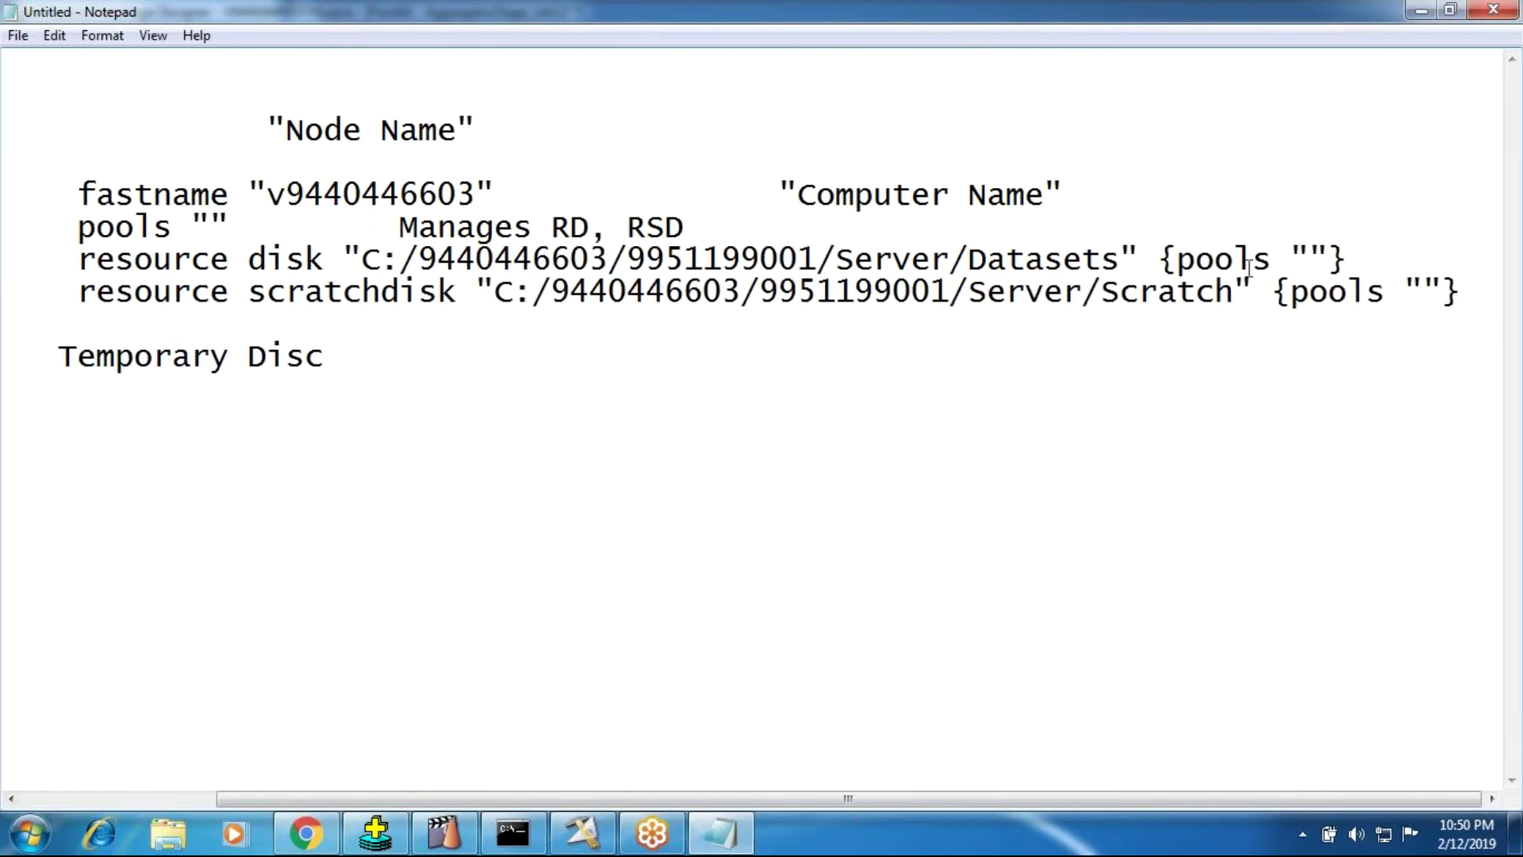
{"action": "left_click_drag", "start_coordinate": [855, 798], "coordinate": [519, 799]}
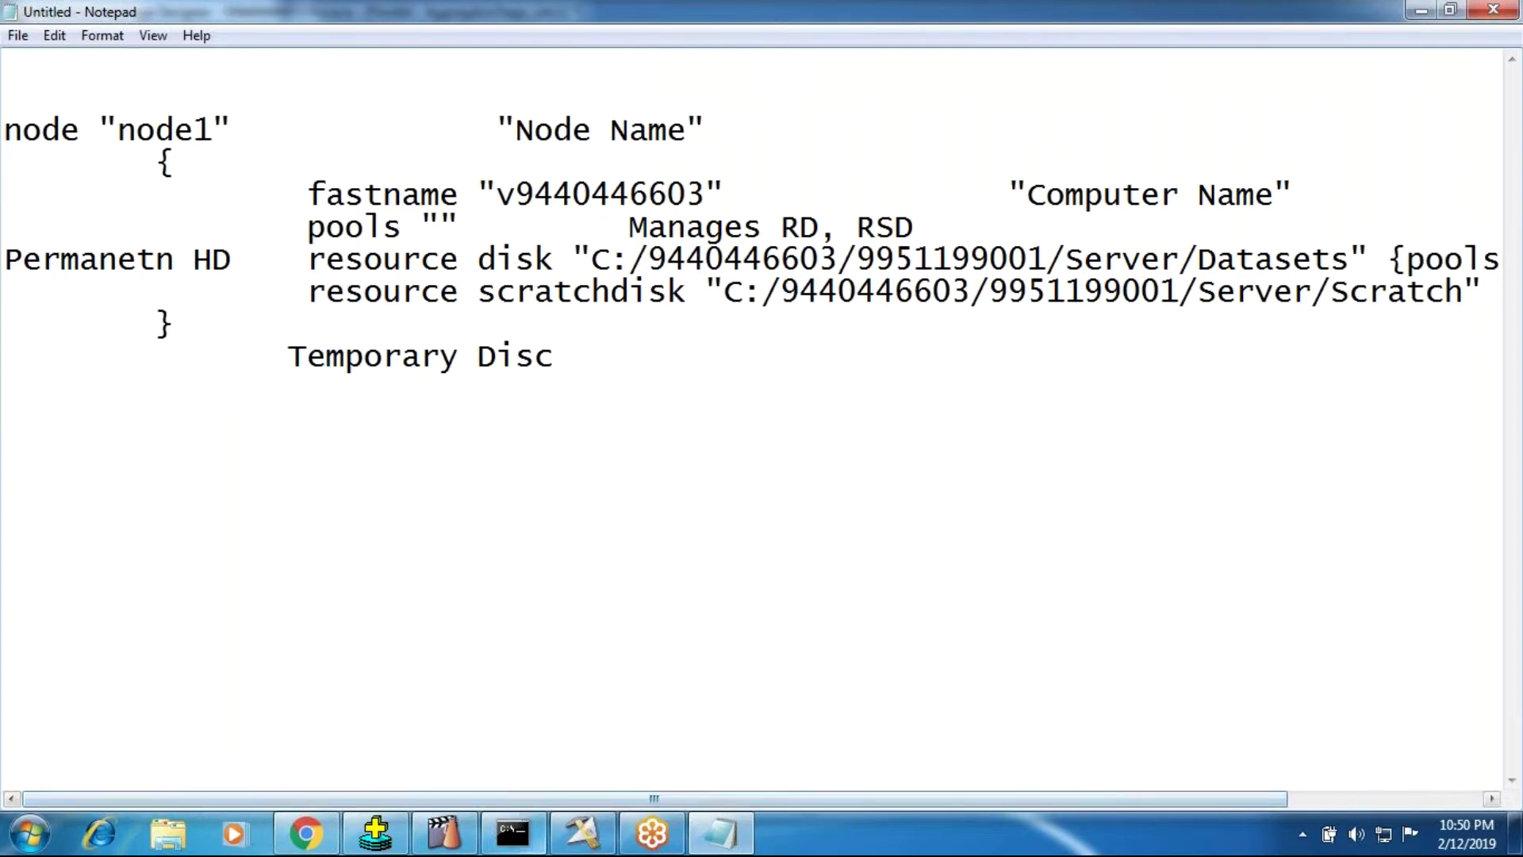
{"action": "key", "text": "shift+Left"}
{"action": "key", "text": "shift+Left"}
{"action": "key", "text": "shift+Left"}
{"action": "key", "text": "shift+Left"}
{"action": "key", "text": "shift+Left"}
{"action": "left_click_drag", "start_coordinate": [255, 306], "coordinate": [8, 131]}
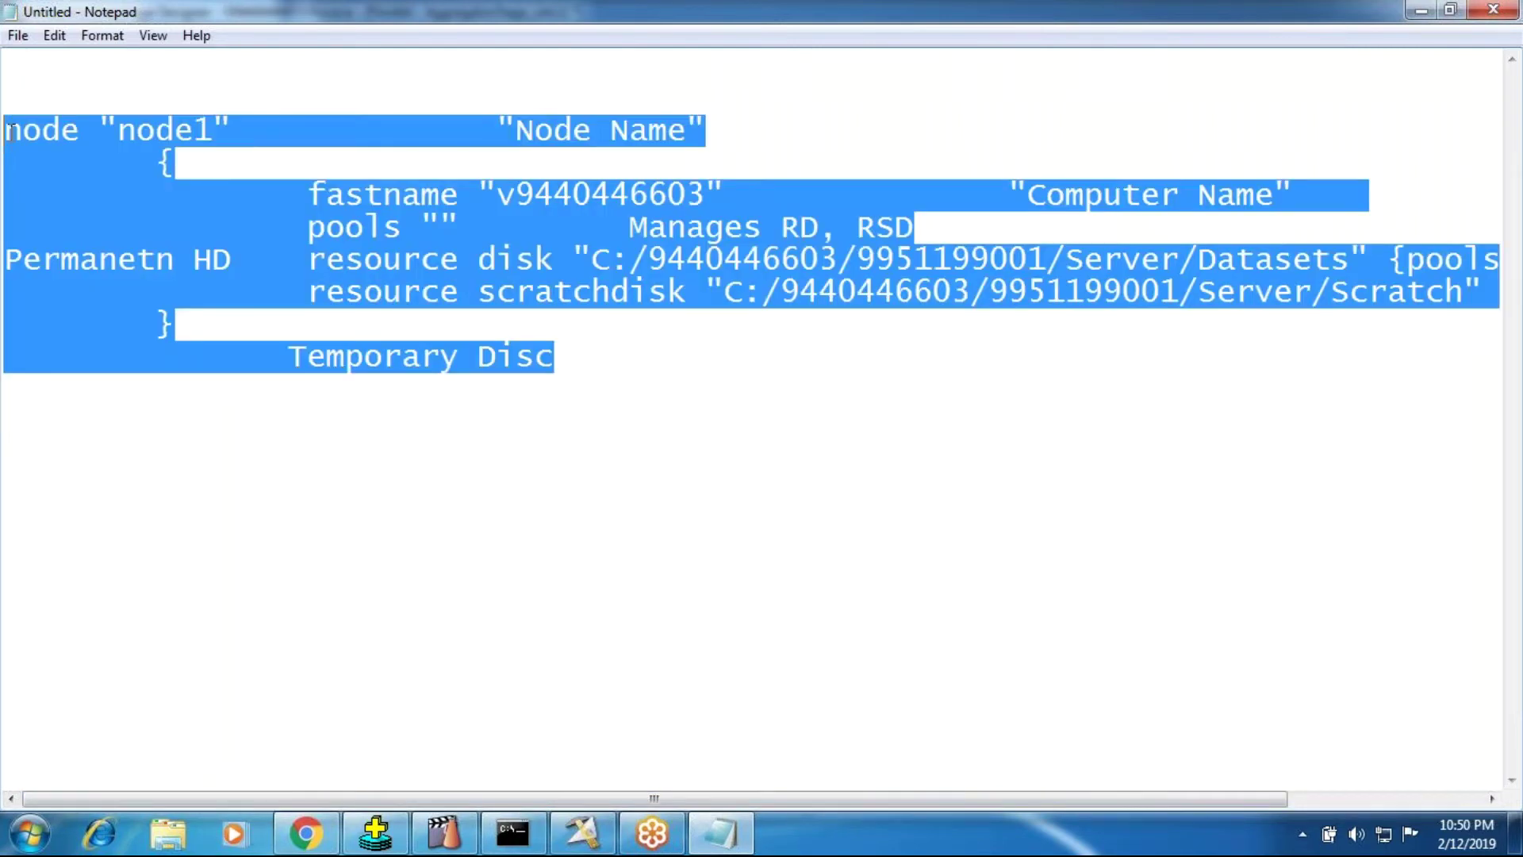
{"action": "key", "text": "ctrl+c"}
{"action": "key", "text": "Right"}
{"action": "key", "text": "Return"}
{"action": "key", "text": "Return"}
{"action": "key", "text": "Return"}
{"action": "key", "text": "Return"}
{"action": "key", "text": "ctrl+v"}
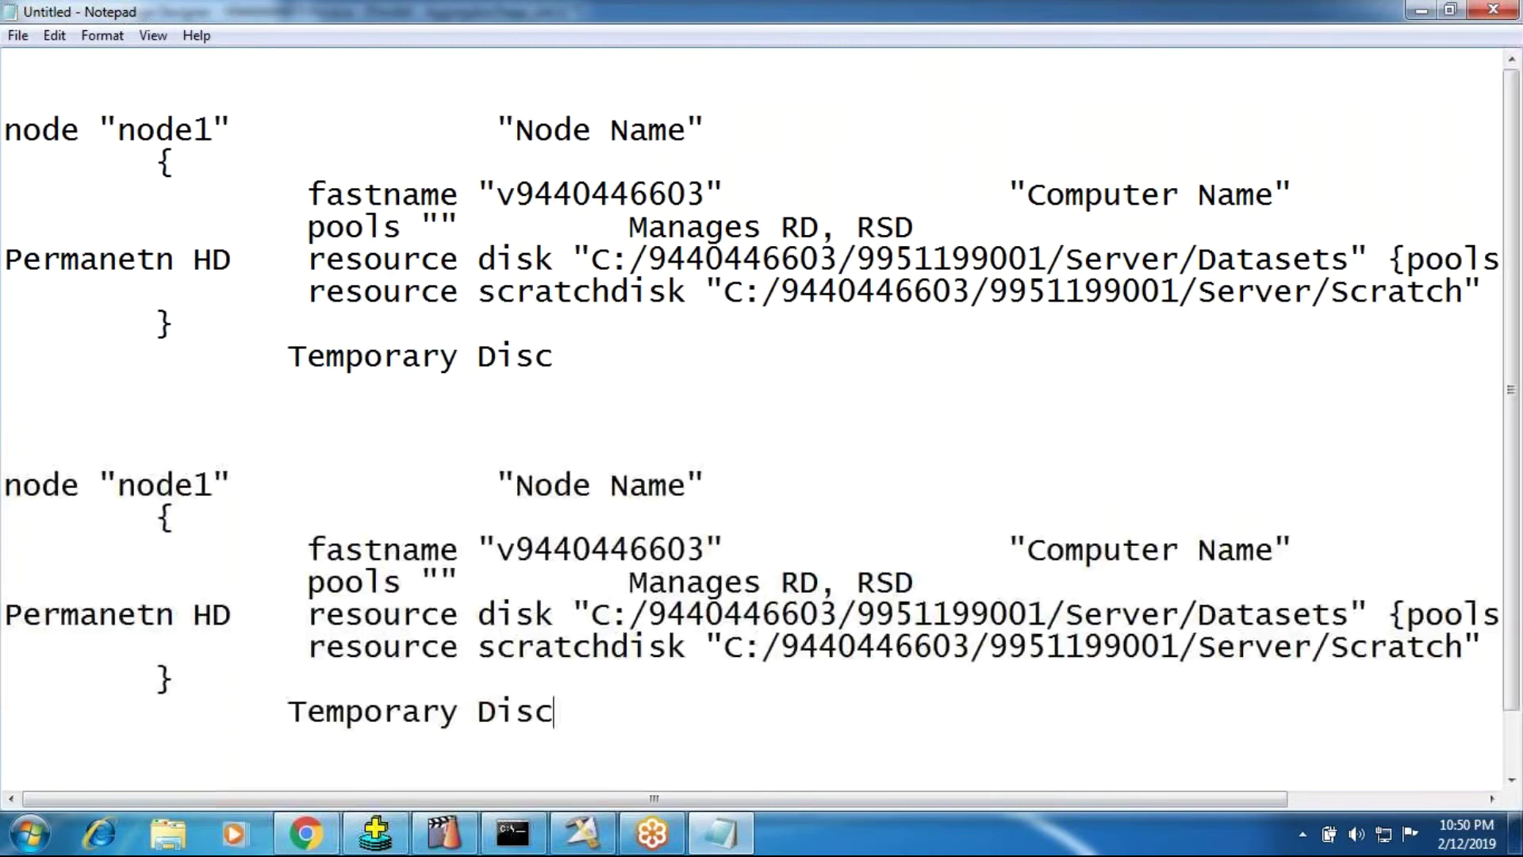
Rename the node in the duplicated block to "node2".
{"action": "left_click", "coordinate": [221, 493]}
{"action": "key", "text": "BackSpace"}
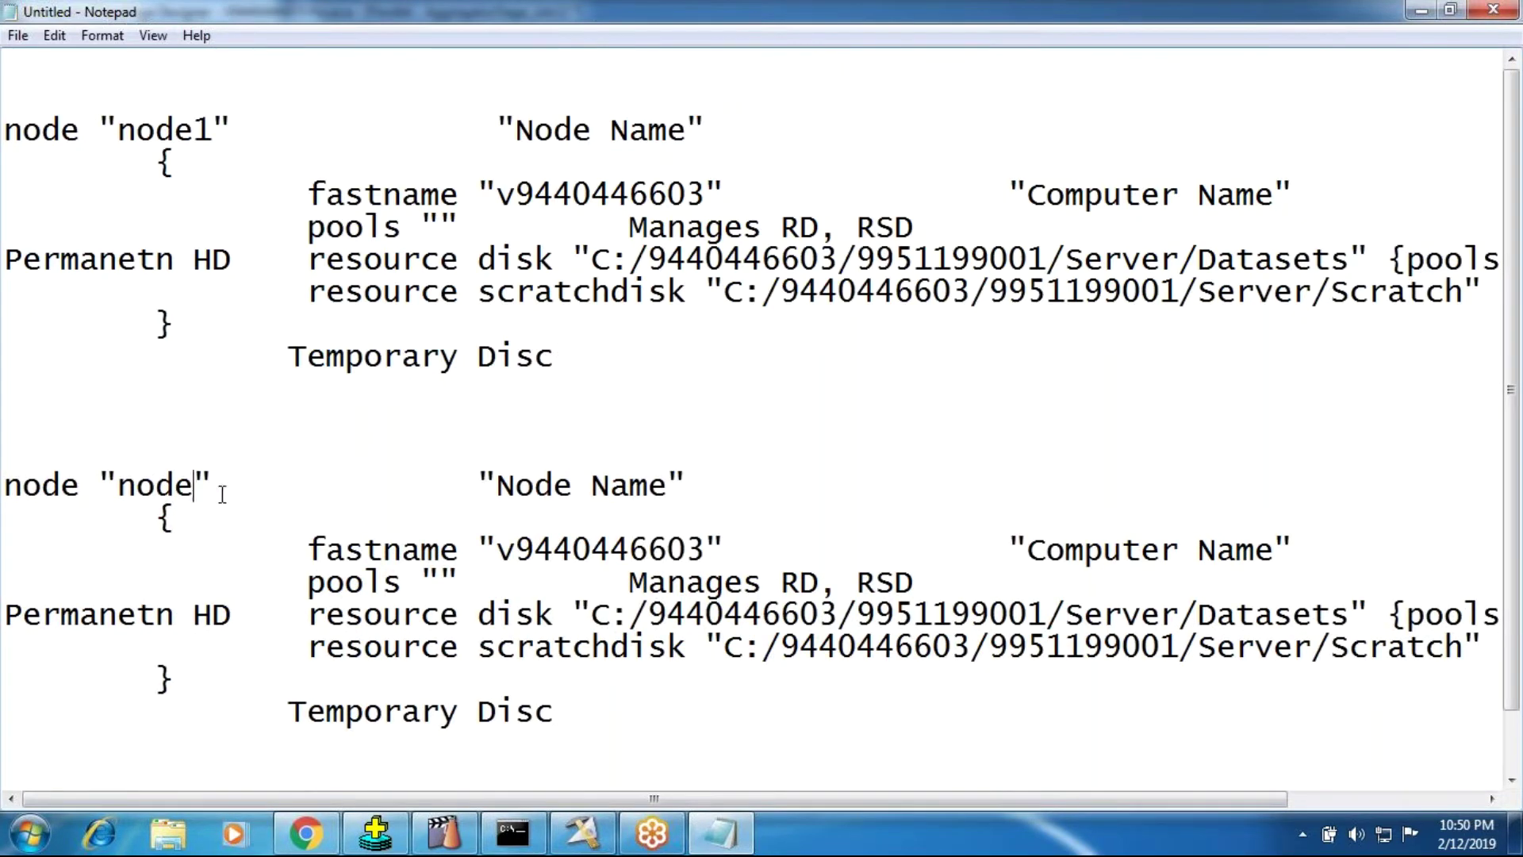
{"action": "type", "text": "2"}
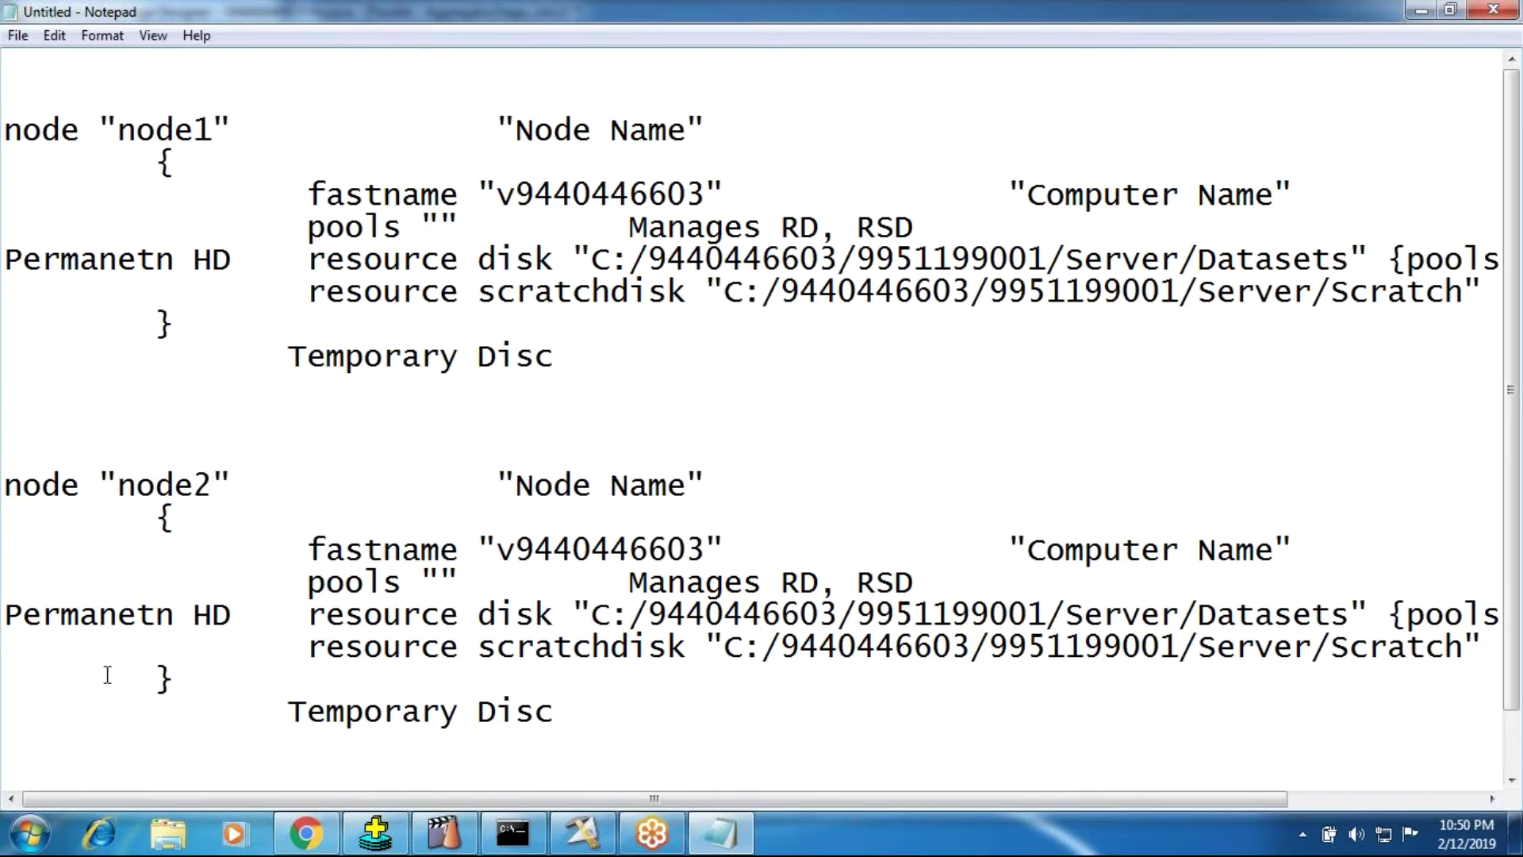
Look at the computer's hard disk drives and system details in Windows Explorer, and close it to return to the notes.
{"action": "left_click", "coordinate": [168, 833]}
{"action": "left_click", "coordinate": [76, 377]}
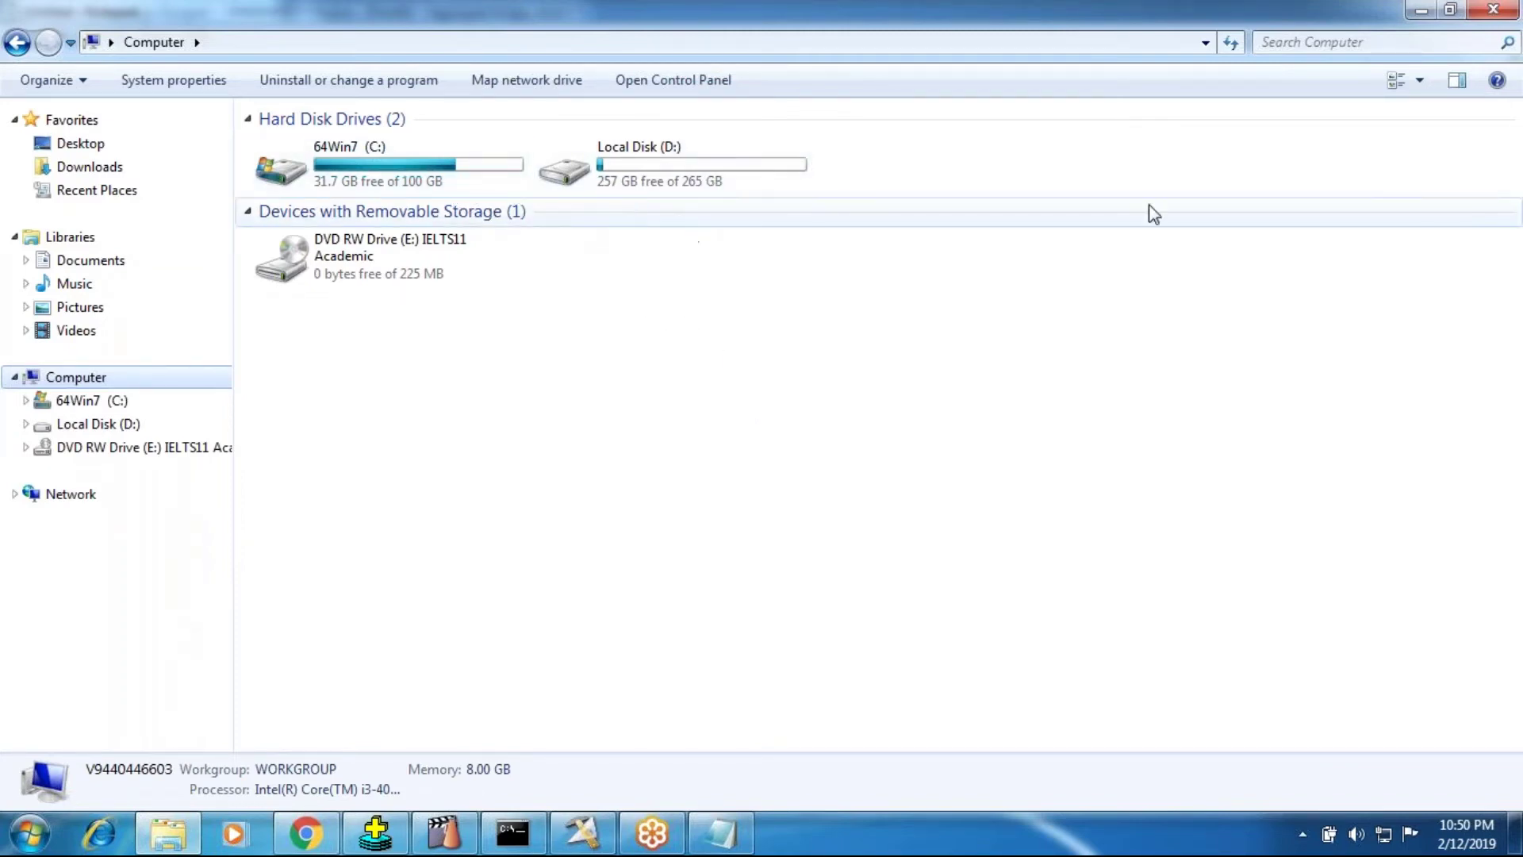
{"action": "left_click", "coordinate": [1480, 9]}
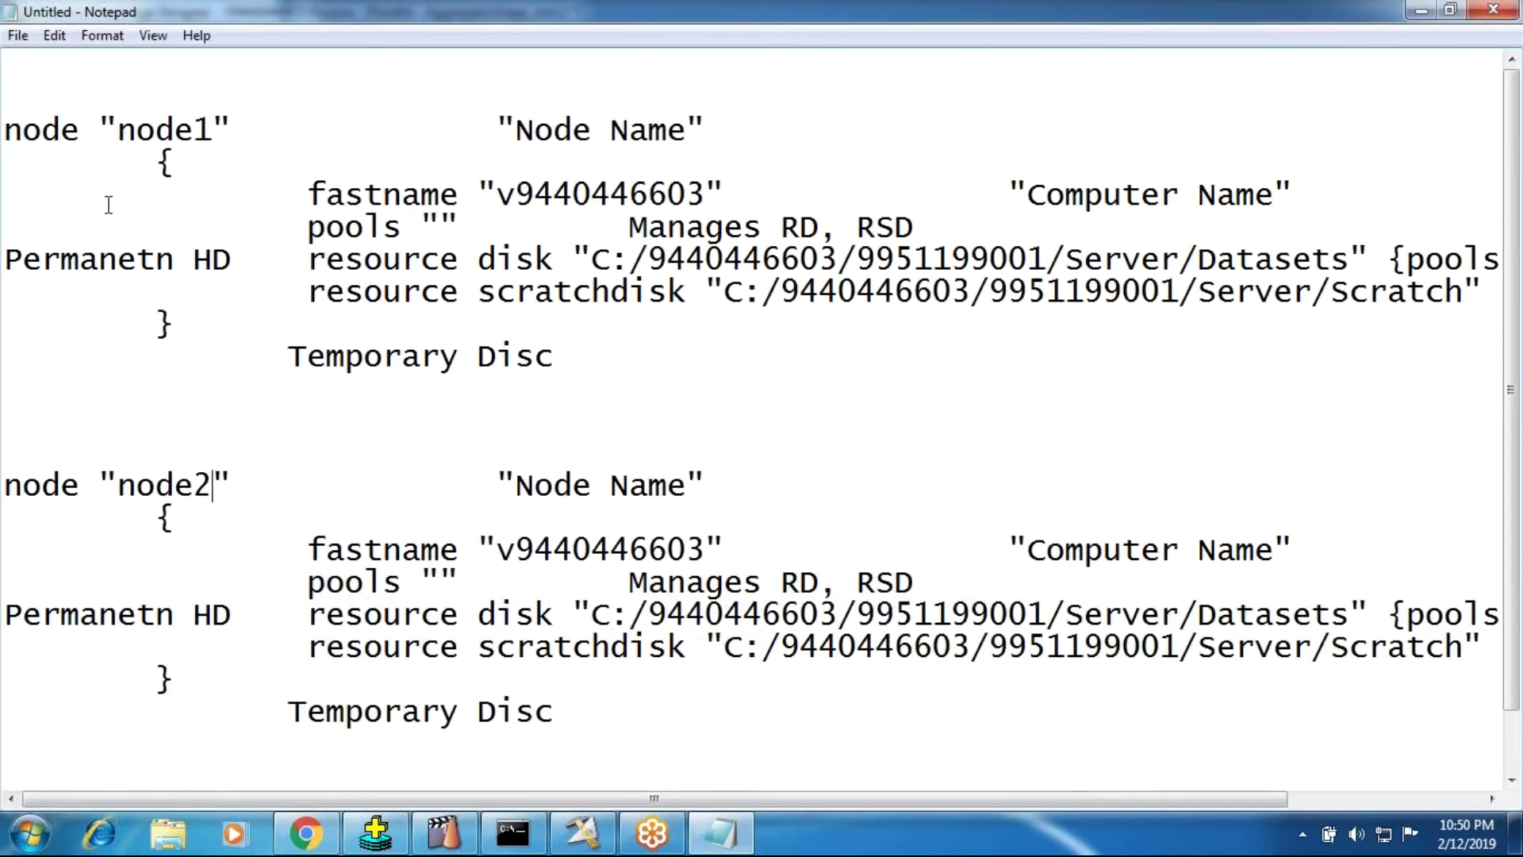
Write "10" at the start of the fastname line in both the node1 and node2 blocks.
{"action": "left_click_drag", "start_coordinate": [22, 129], "coordinate": [973, 728]}
{"action": "left_click", "coordinate": [785, 738]}
{"action": "left_click", "coordinate": [64, 201]}
{"action": "type", "text": "10"}
{"action": "left_click", "coordinate": [4, 549]}
{"action": "type", "text": "10"}
Switch to DataStage Designer, look at the empty new configuration in the Configurations editor, and close the editor.
{"action": "left_click", "coordinate": [583, 834]}
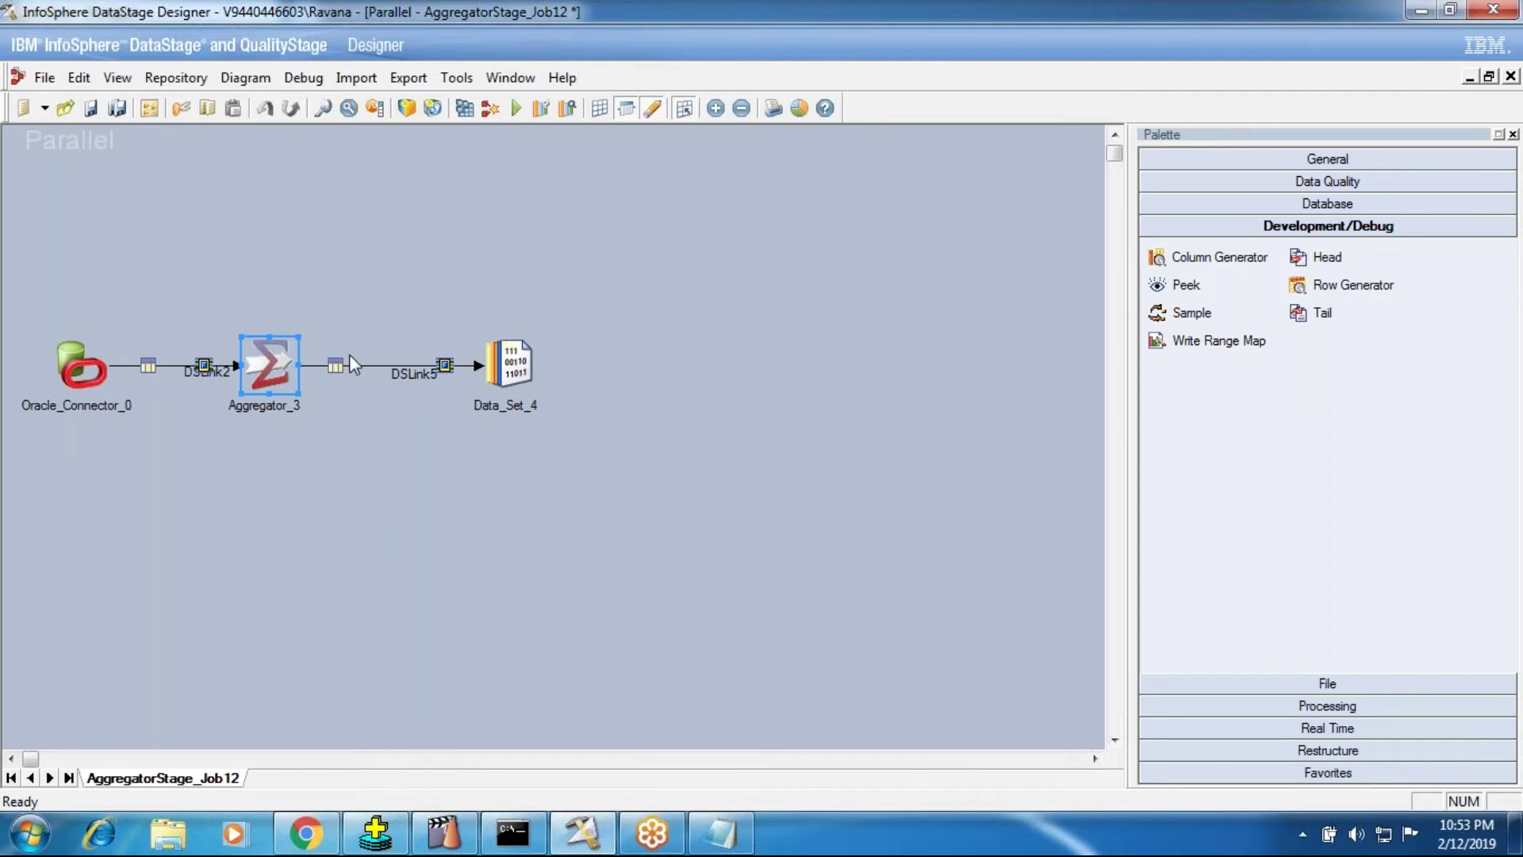
{"action": "left_click", "coordinate": [720, 833]}
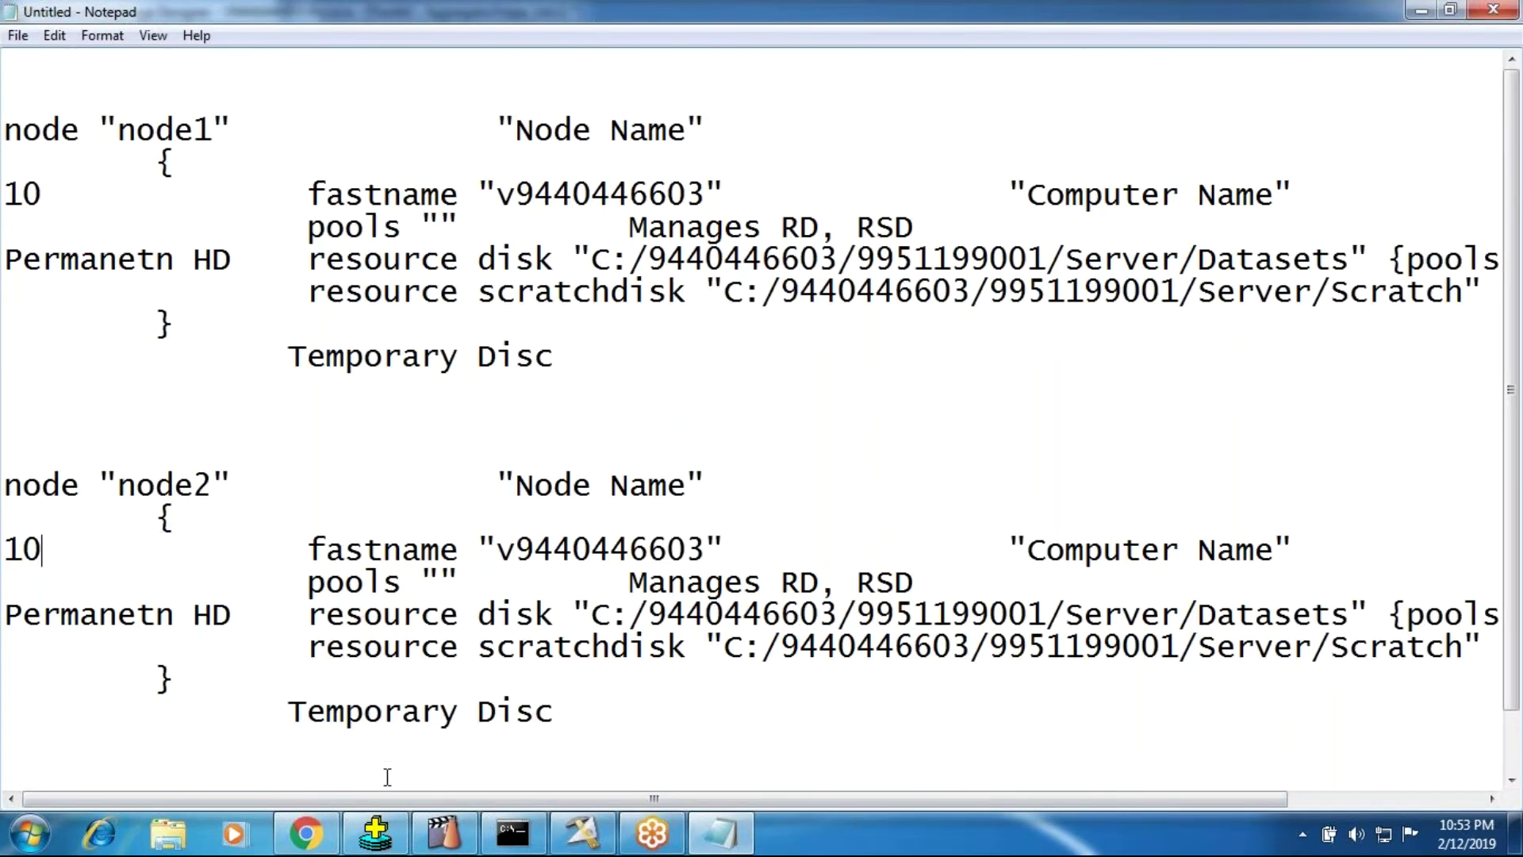
{"action": "left_click", "coordinate": [581, 833]}
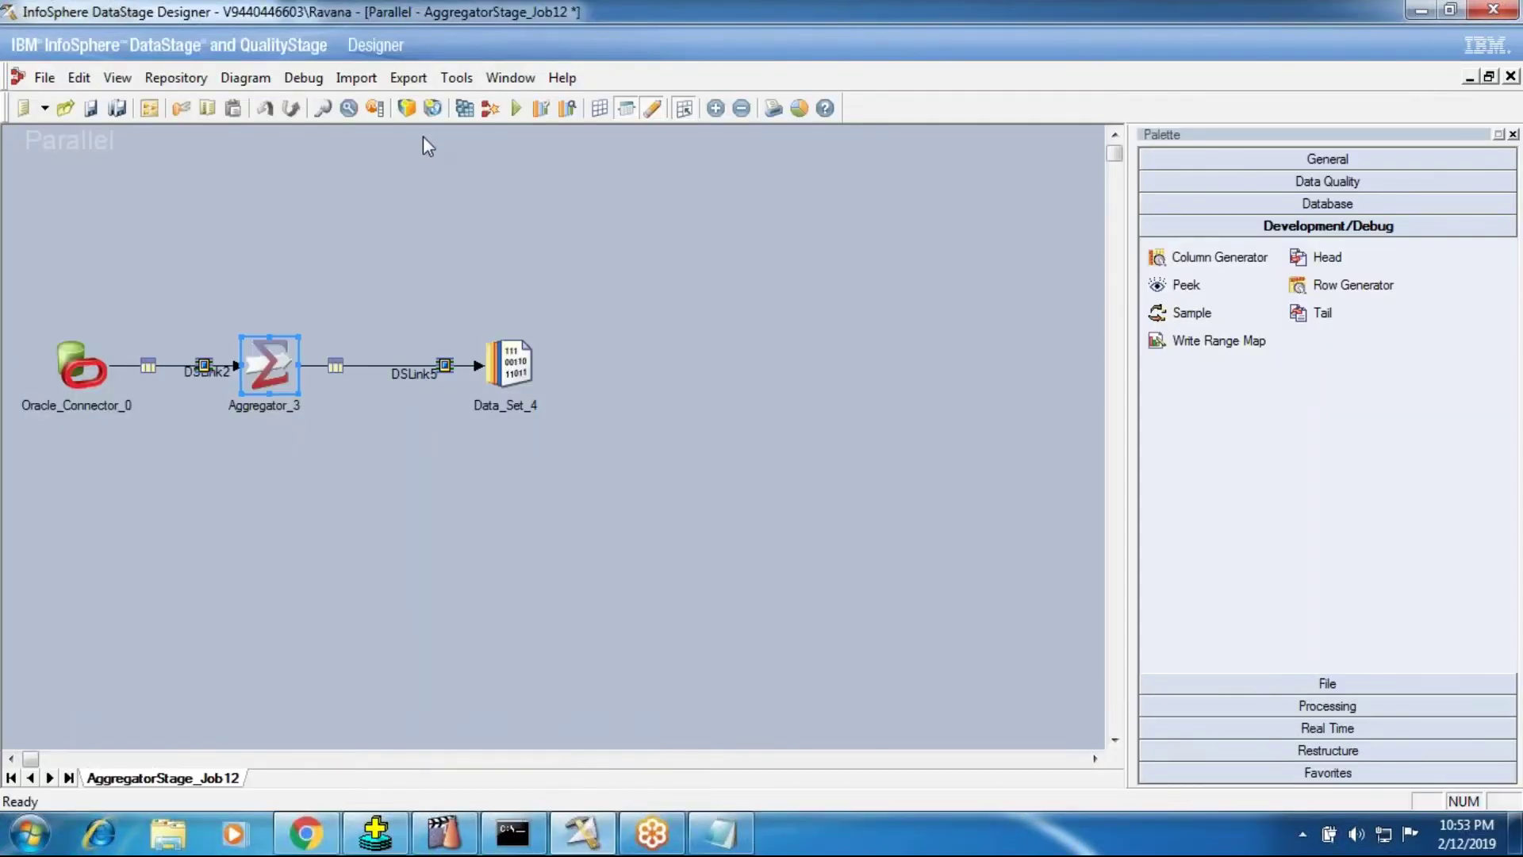
{"action": "left_click", "coordinate": [452, 81]}
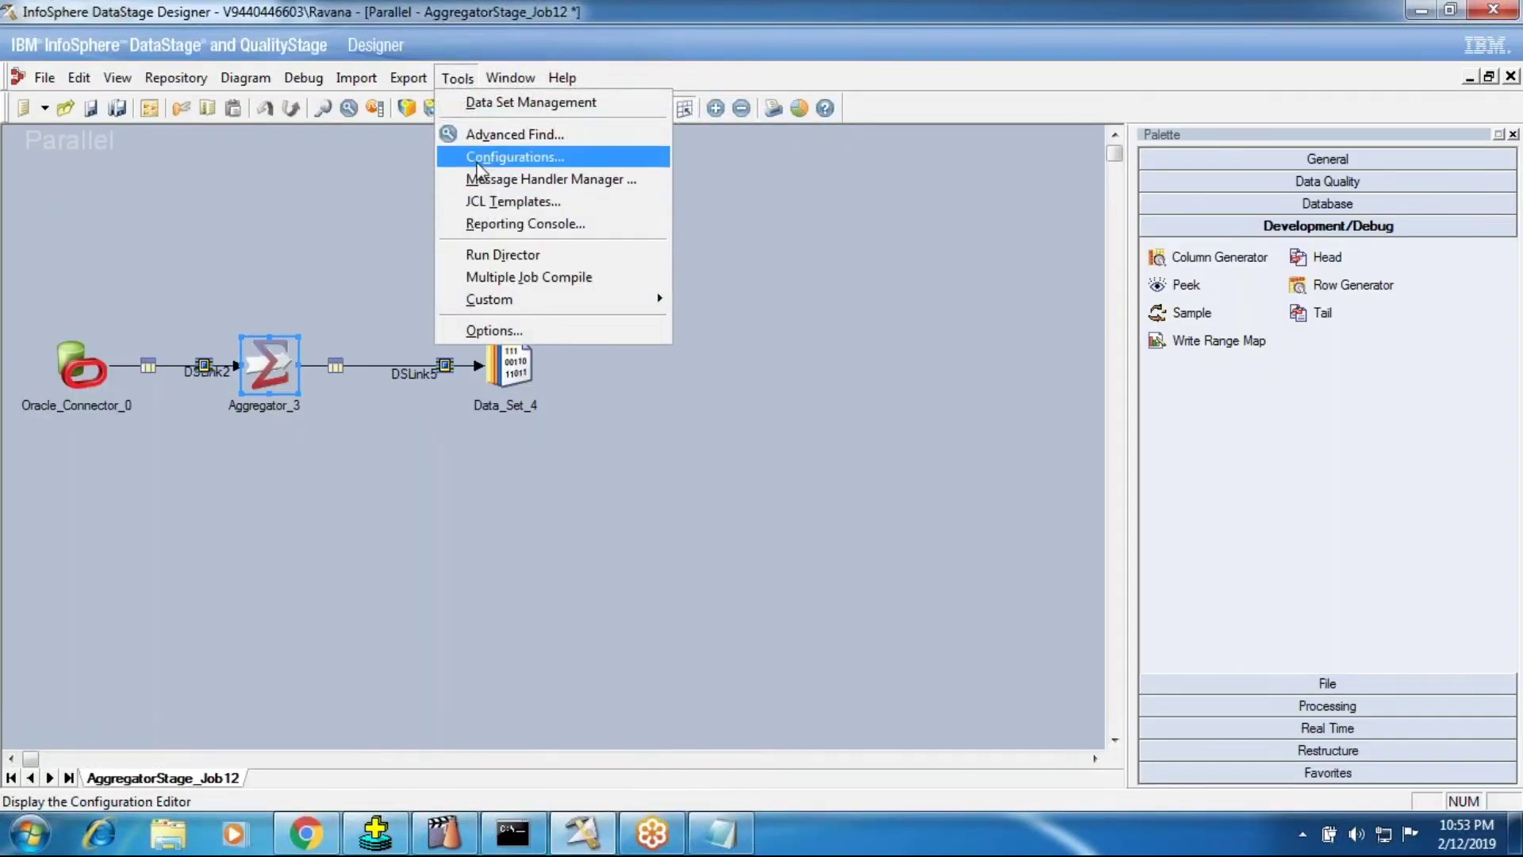
{"action": "left_click", "coordinate": [492, 157]}
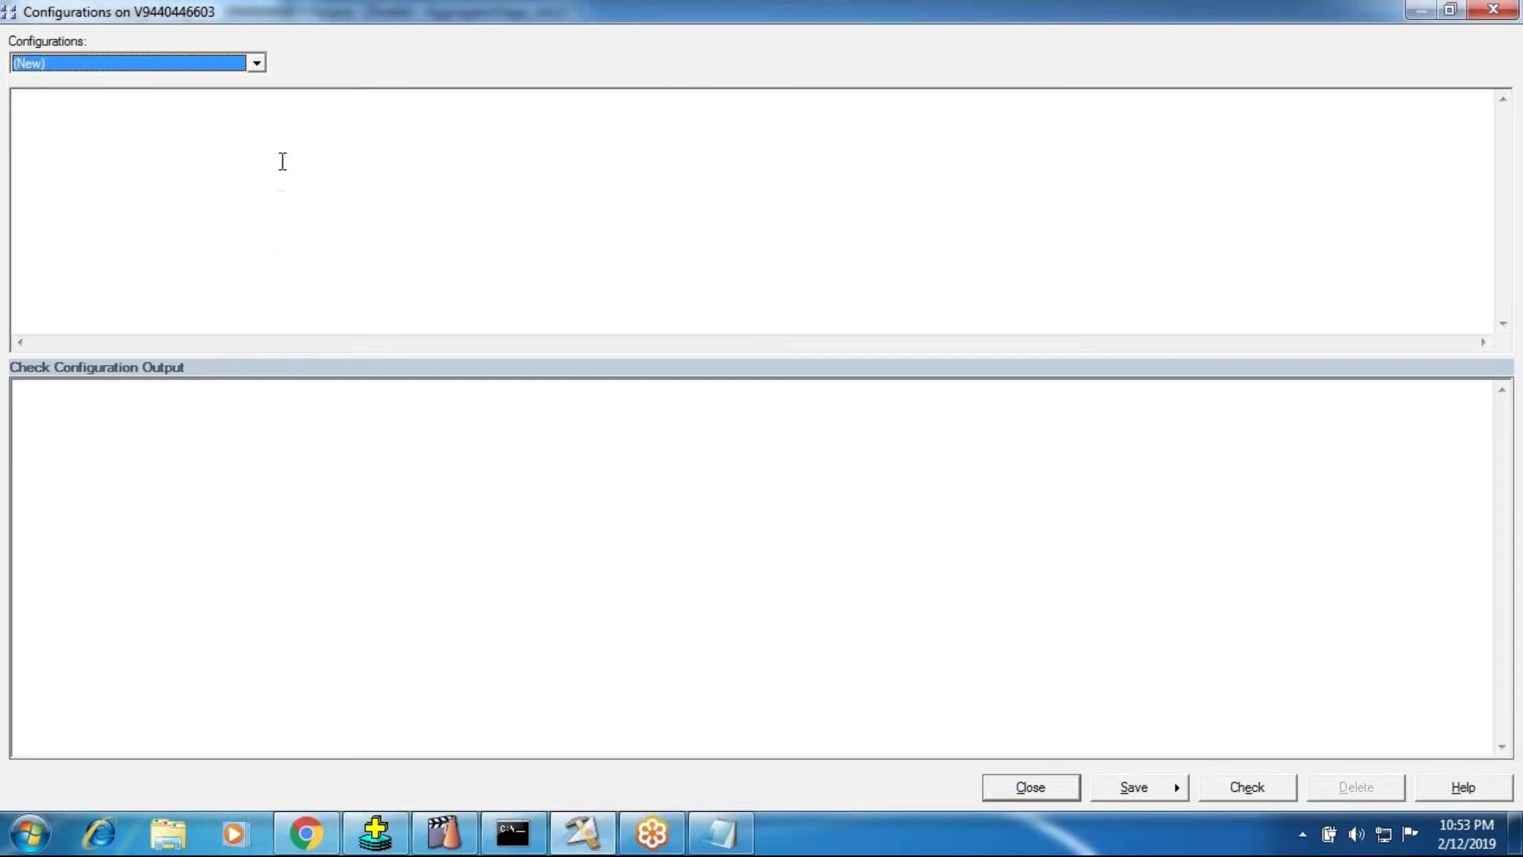
{"action": "left_click", "coordinate": [1036, 790]}
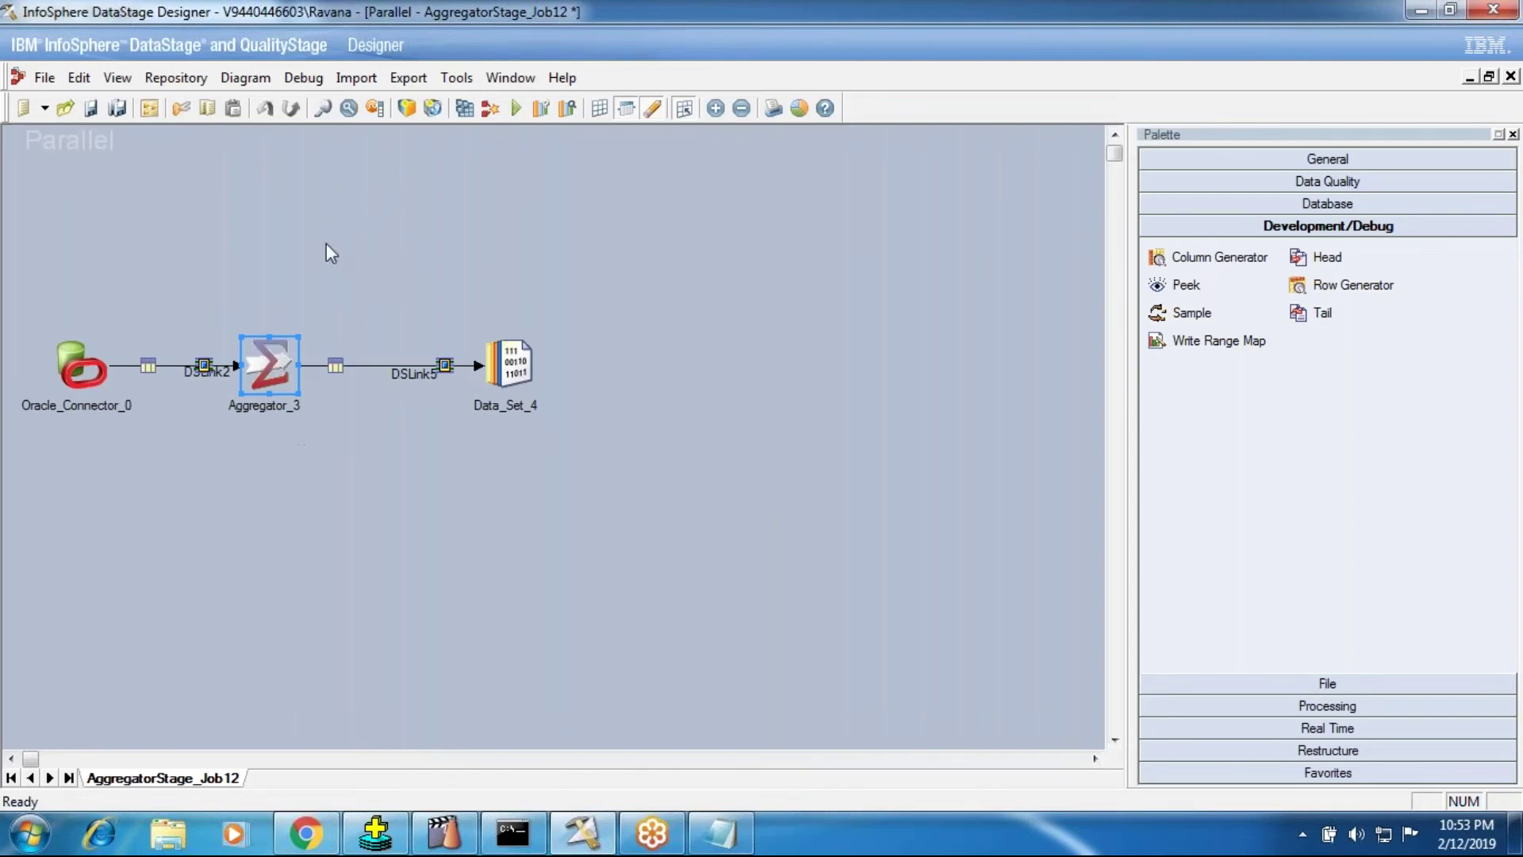
Return to the Notepad notes and point out the "10" entries in the node1 and node2 blocks.
{"action": "left_click", "coordinate": [721, 833]}
{"action": "left_click_drag", "start_coordinate": [41, 195], "coordinate": [8, 162]}
{"action": "left_click_drag", "start_coordinate": [83, 549], "coordinate": [11, 540]}
{"action": "left_click", "coordinate": [69, 504]}
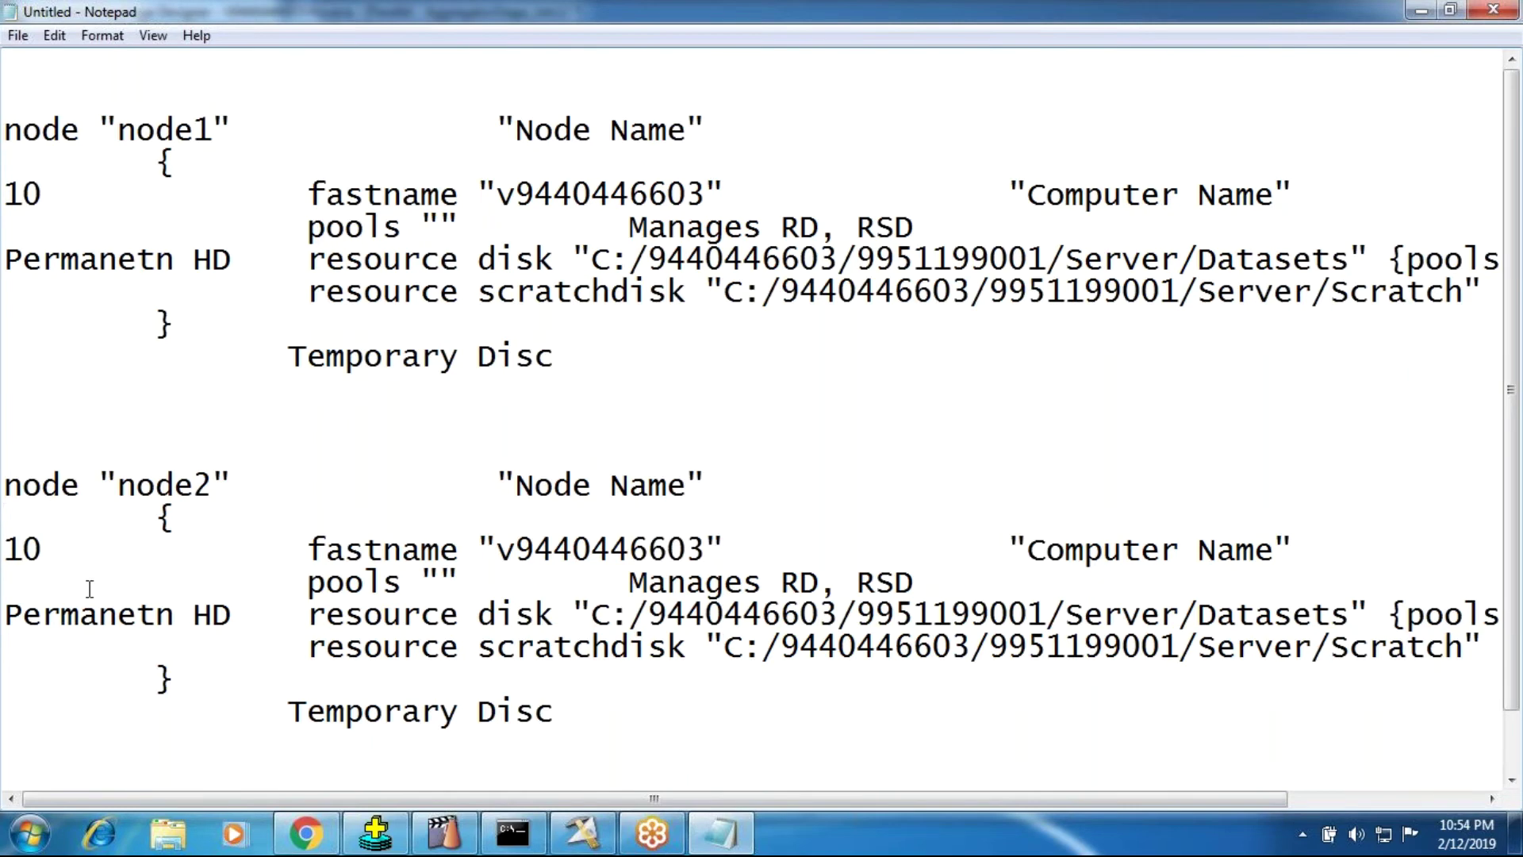
In DataStage Designer, review the partition types available for the Aggregator_3 stage's input link and close the stage editor.
{"action": "left_click", "coordinate": [583, 833]}
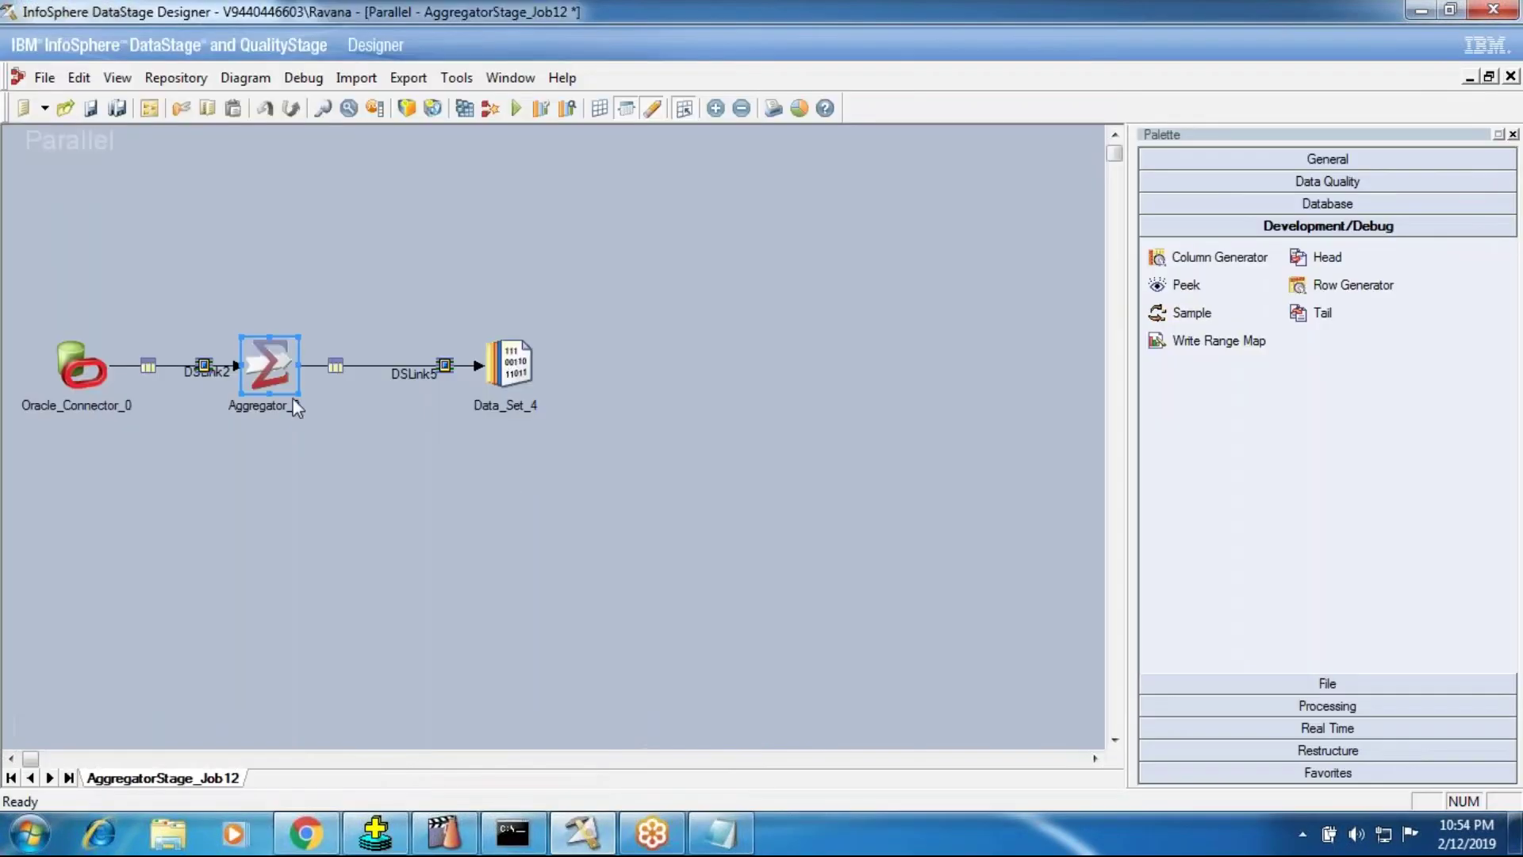
{"action": "double_click", "coordinate": [277, 380]}
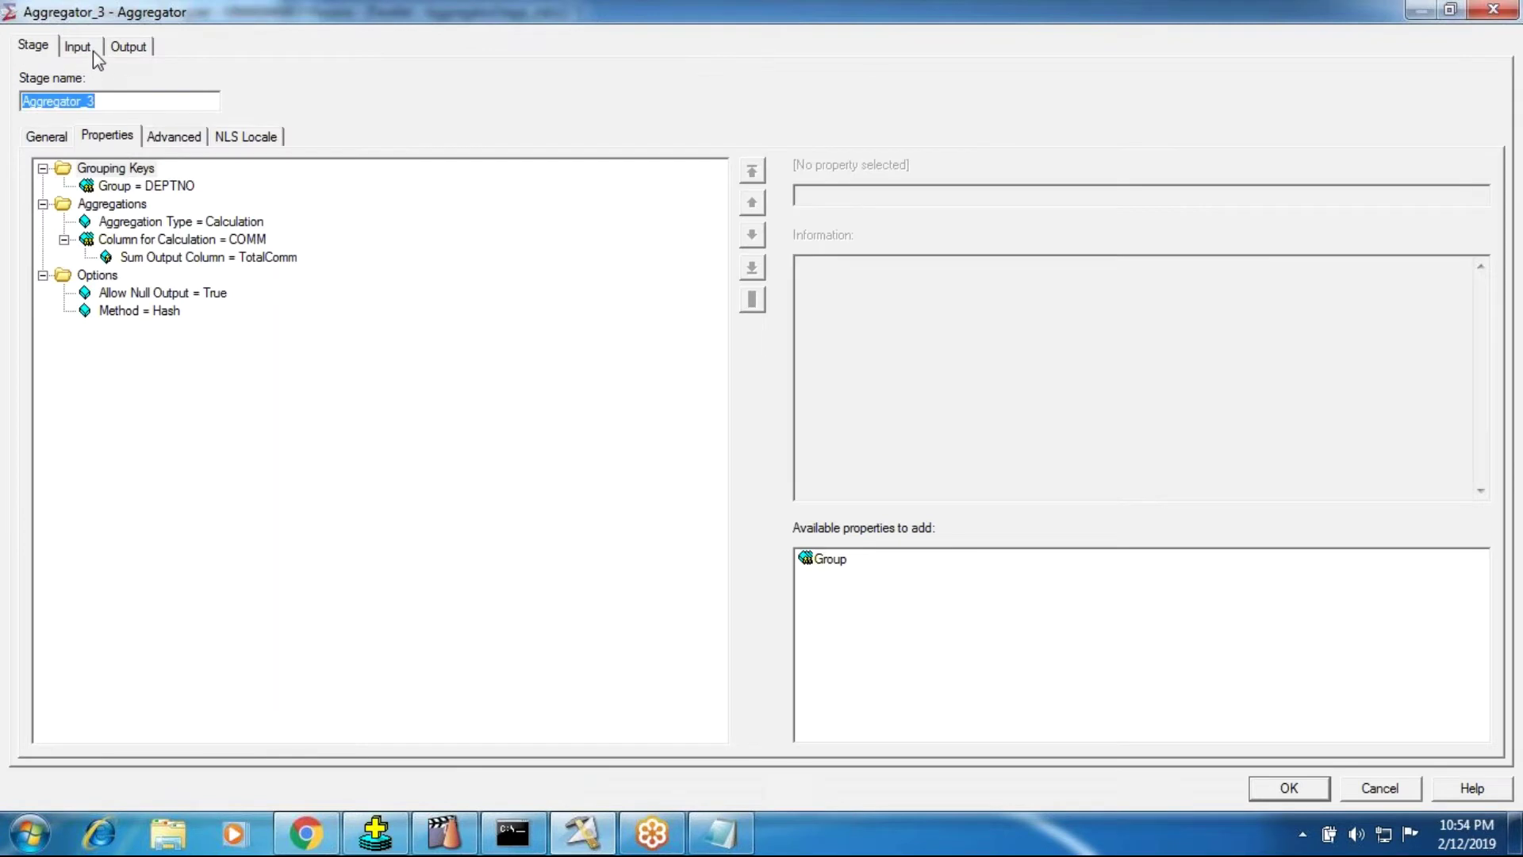
{"action": "left_click", "coordinate": [93, 49]}
{"action": "left_click", "coordinate": [116, 142]}
{"action": "left_click", "coordinate": [123, 216]}
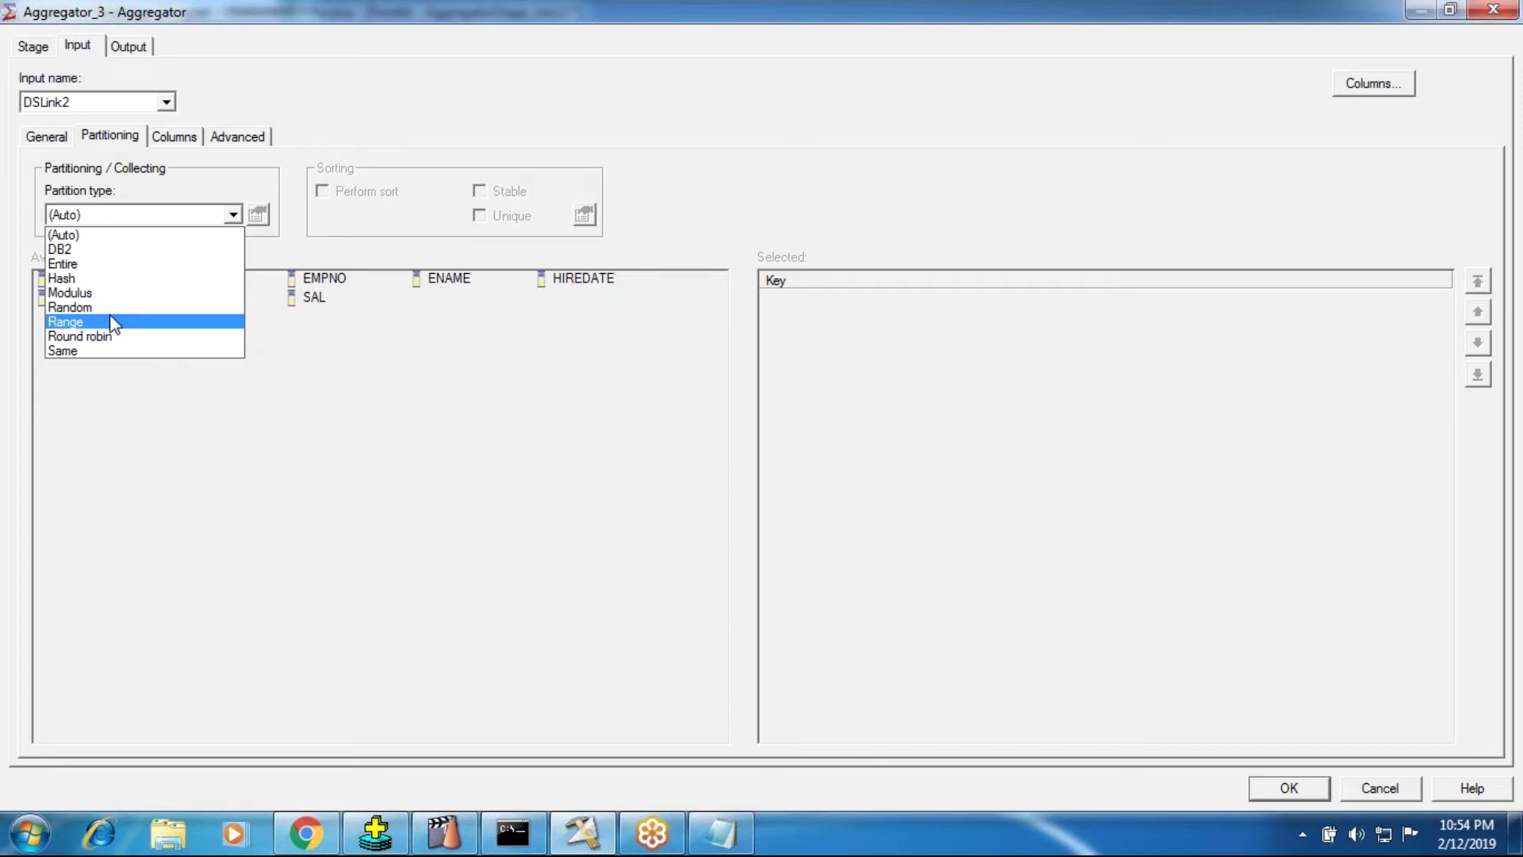
{"action": "left_click", "coordinate": [1283, 787]}
{"action": "left_click", "coordinate": [1289, 793]}
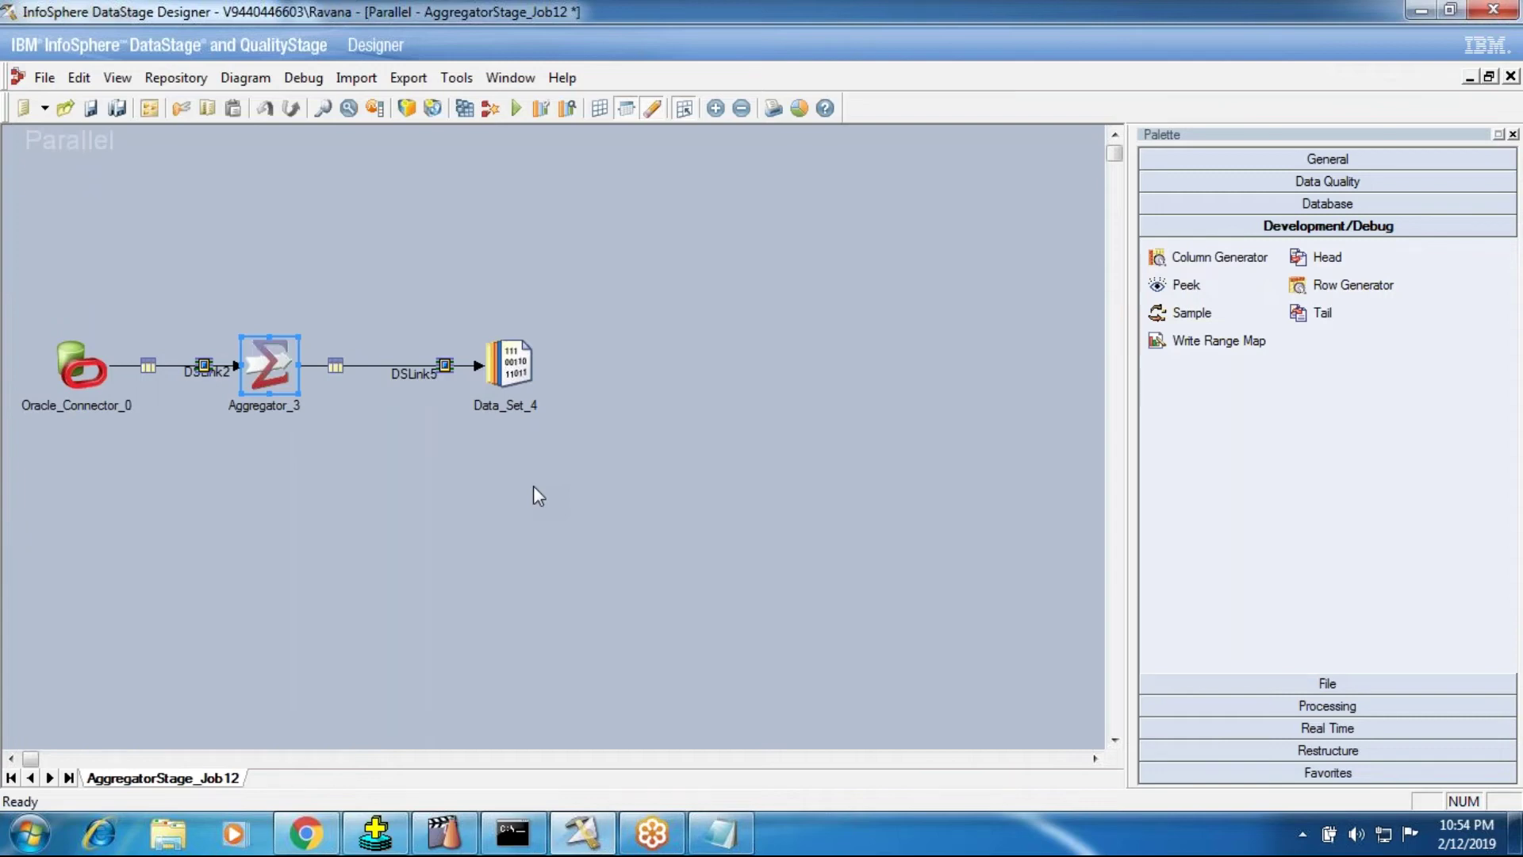
Open the default configuration in the Configurations editor, enlarge its text area and examine the full node1 and node2 definitions.
{"action": "left_click", "coordinate": [457, 77]}
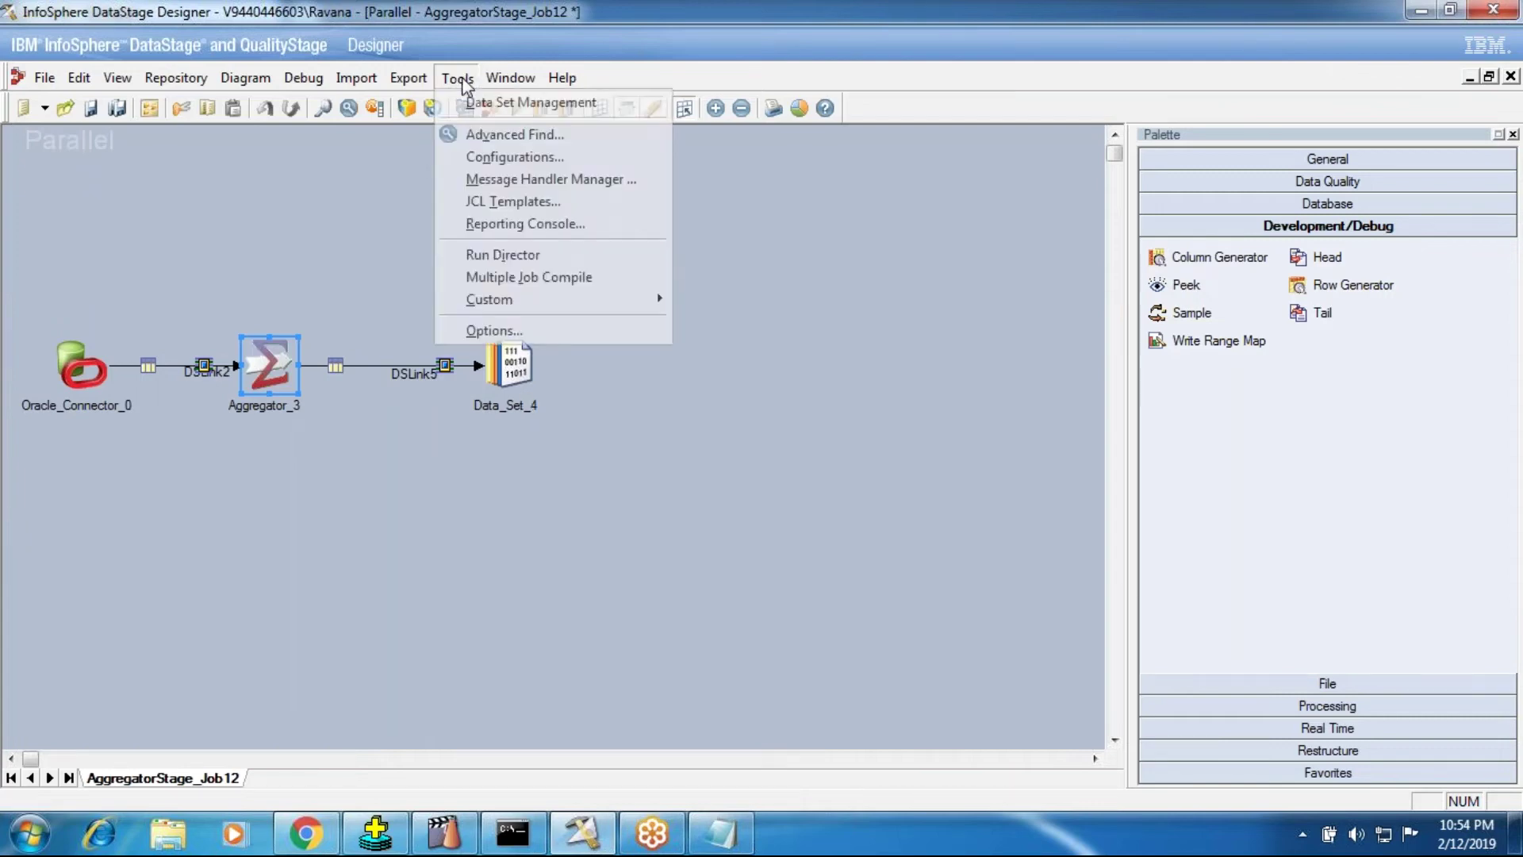
{"action": "left_click", "coordinate": [492, 163]}
{"action": "left_click", "coordinate": [78, 64]}
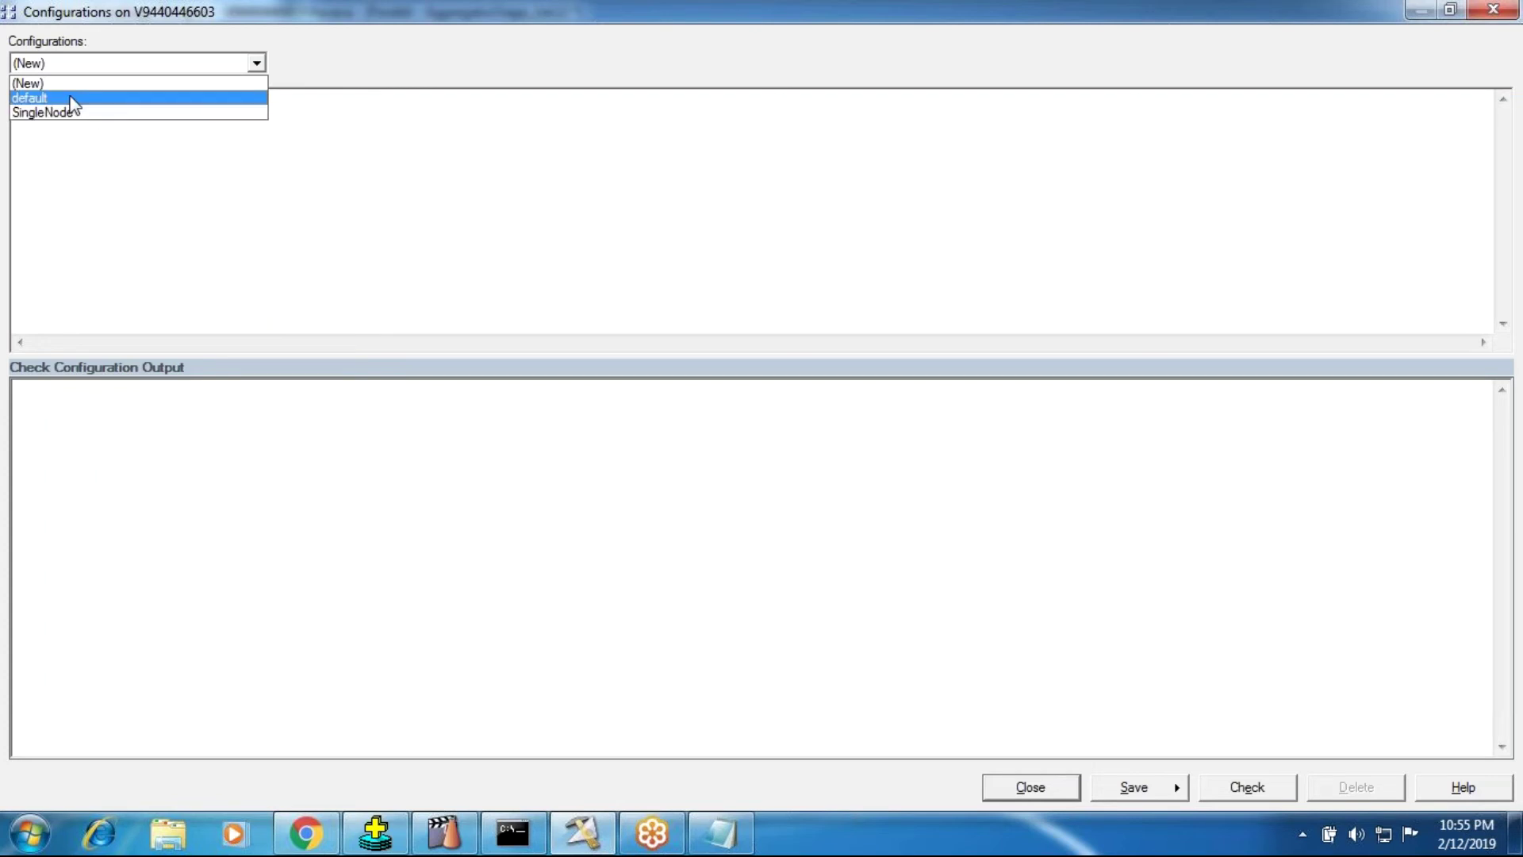
{"action": "left_click", "coordinate": [72, 99]}
{"action": "left_click", "coordinate": [598, 415]}
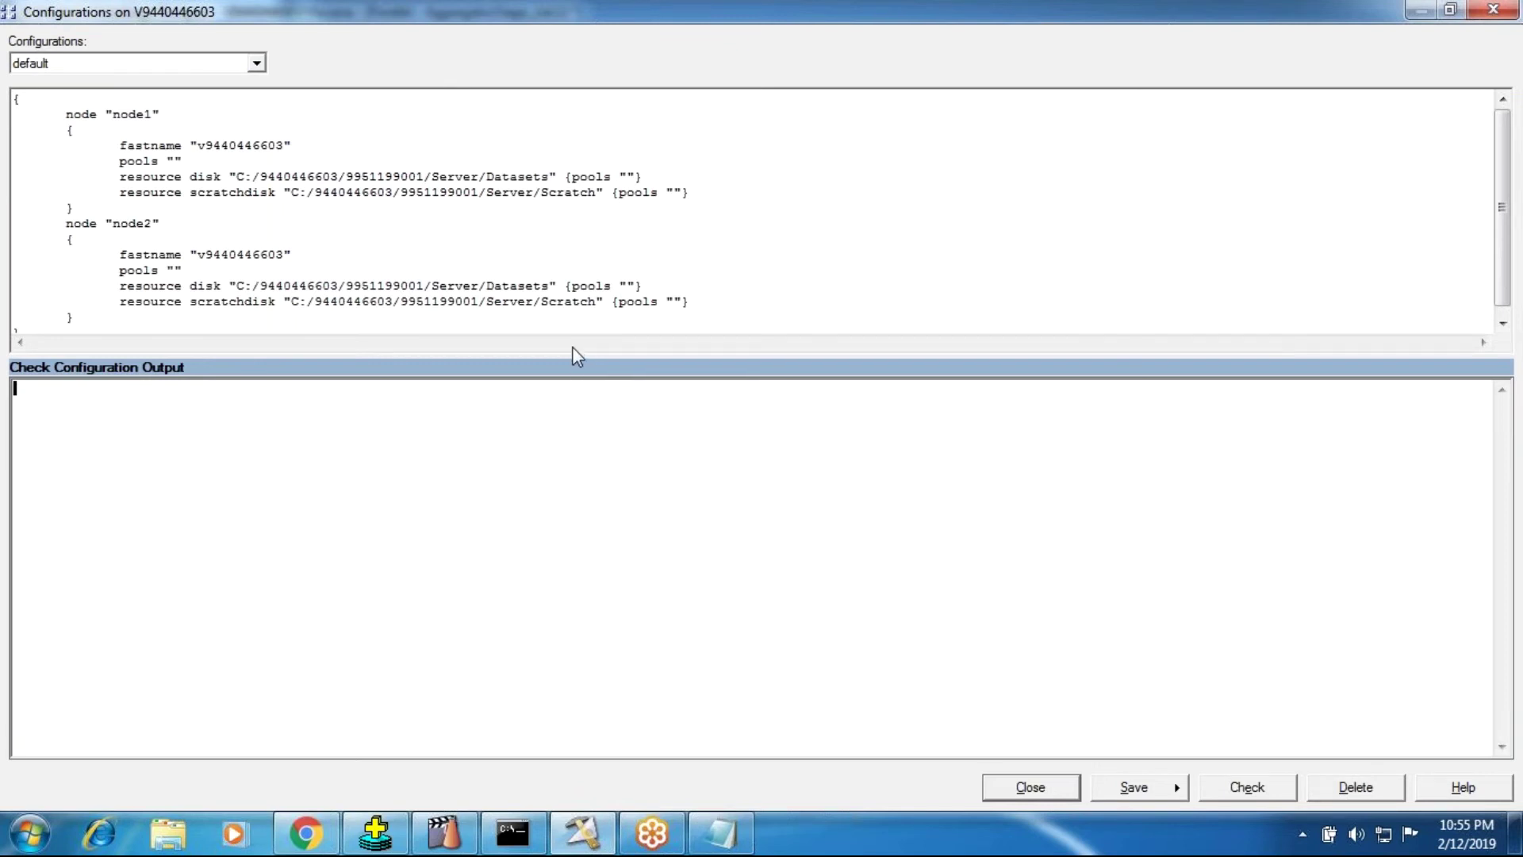
{"action": "left_click_drag", "start_coordinate": [572, 354], "coordinate": [571, 493]}
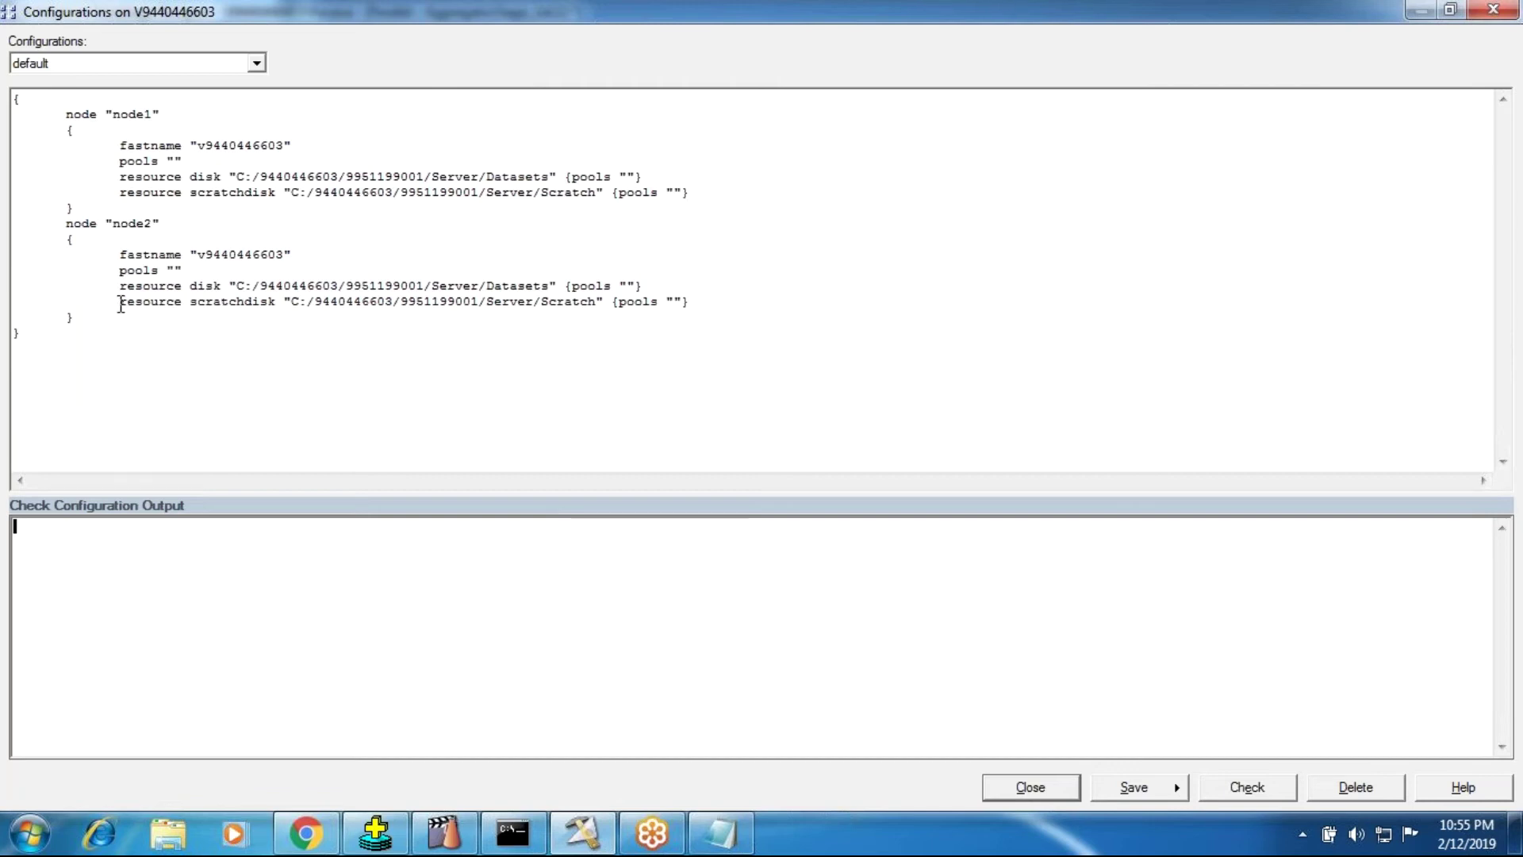
{"action": "left_click_drag", "start_coordinate": [55, 326], "coordinate": [11, 97]}
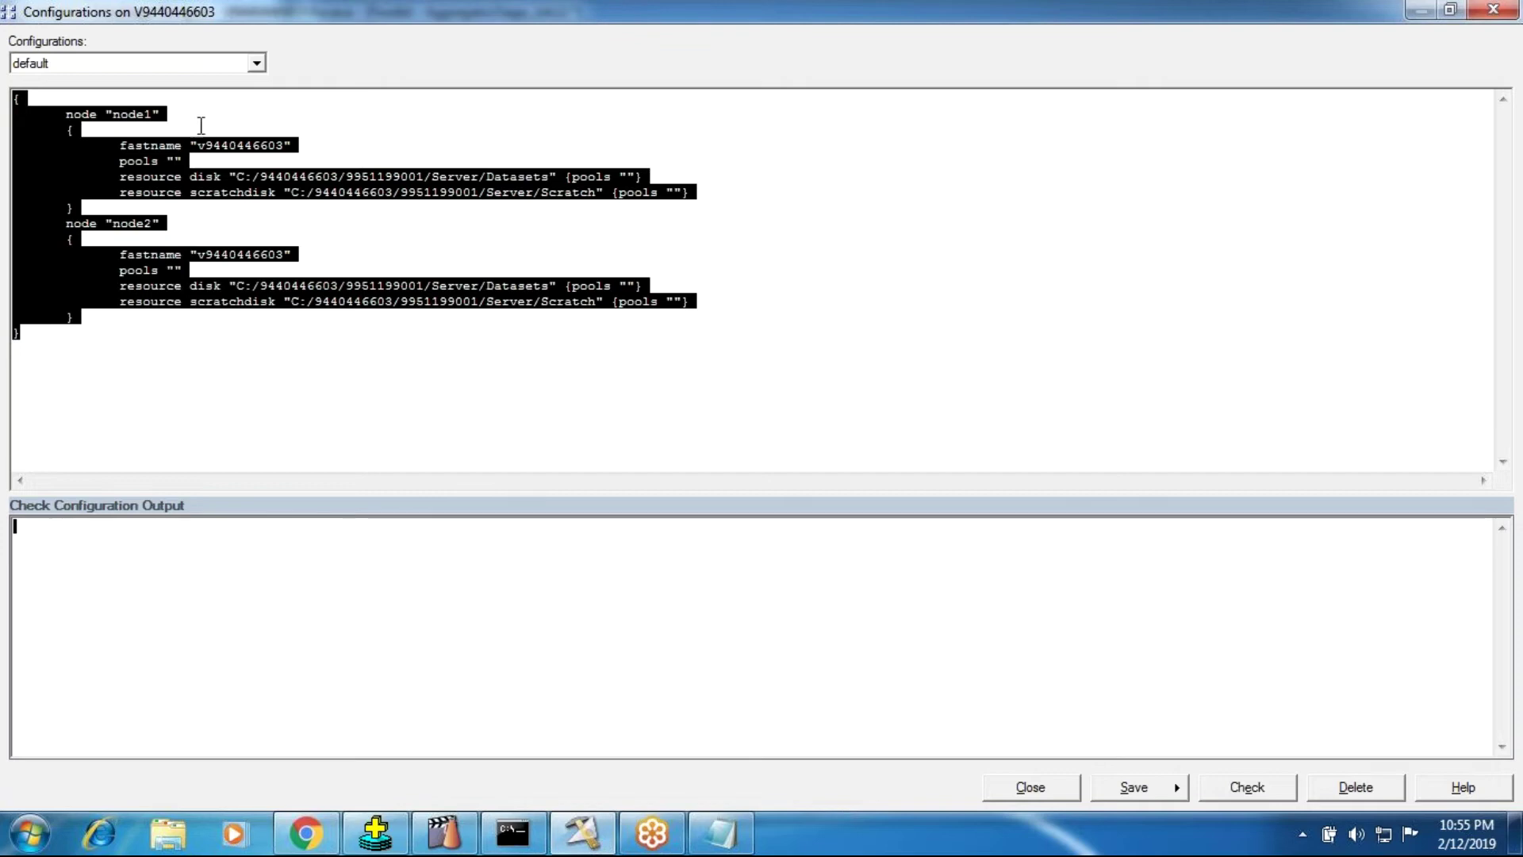
Load the SingleNode configuration in the Configurations editor.
{"action": "left_click", "coordinate": [208, 67]}
{"action": "left_click", "coordinate": [208, 68]}
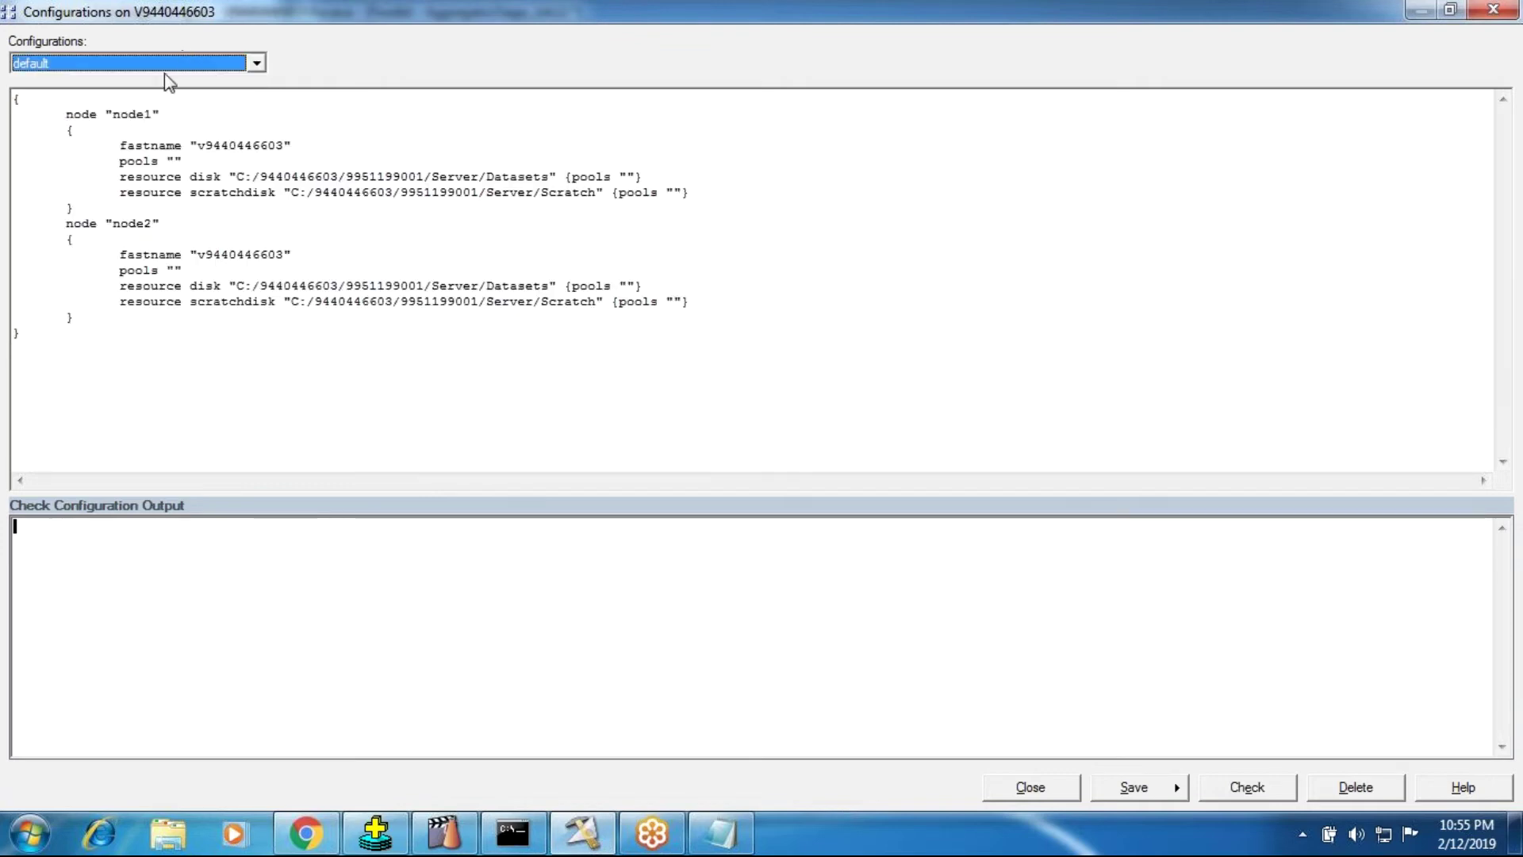
{"action": "left_click", "coordinate": [169, 64]}
{"action": "left_click", "coordinate": [123, 112]}
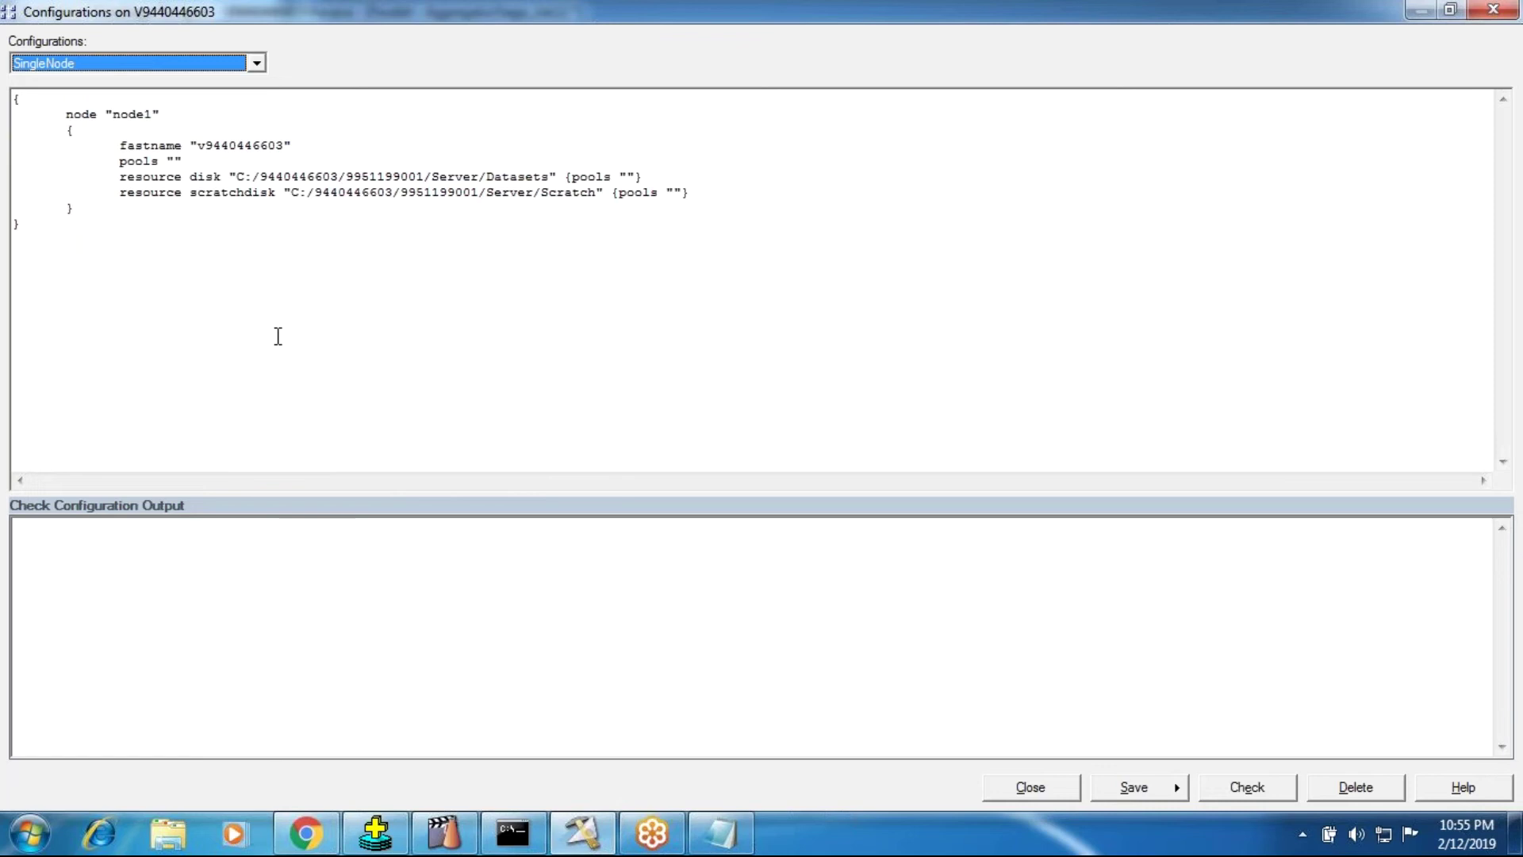
{"action": "left_click", "coordinate": [129, 64]}
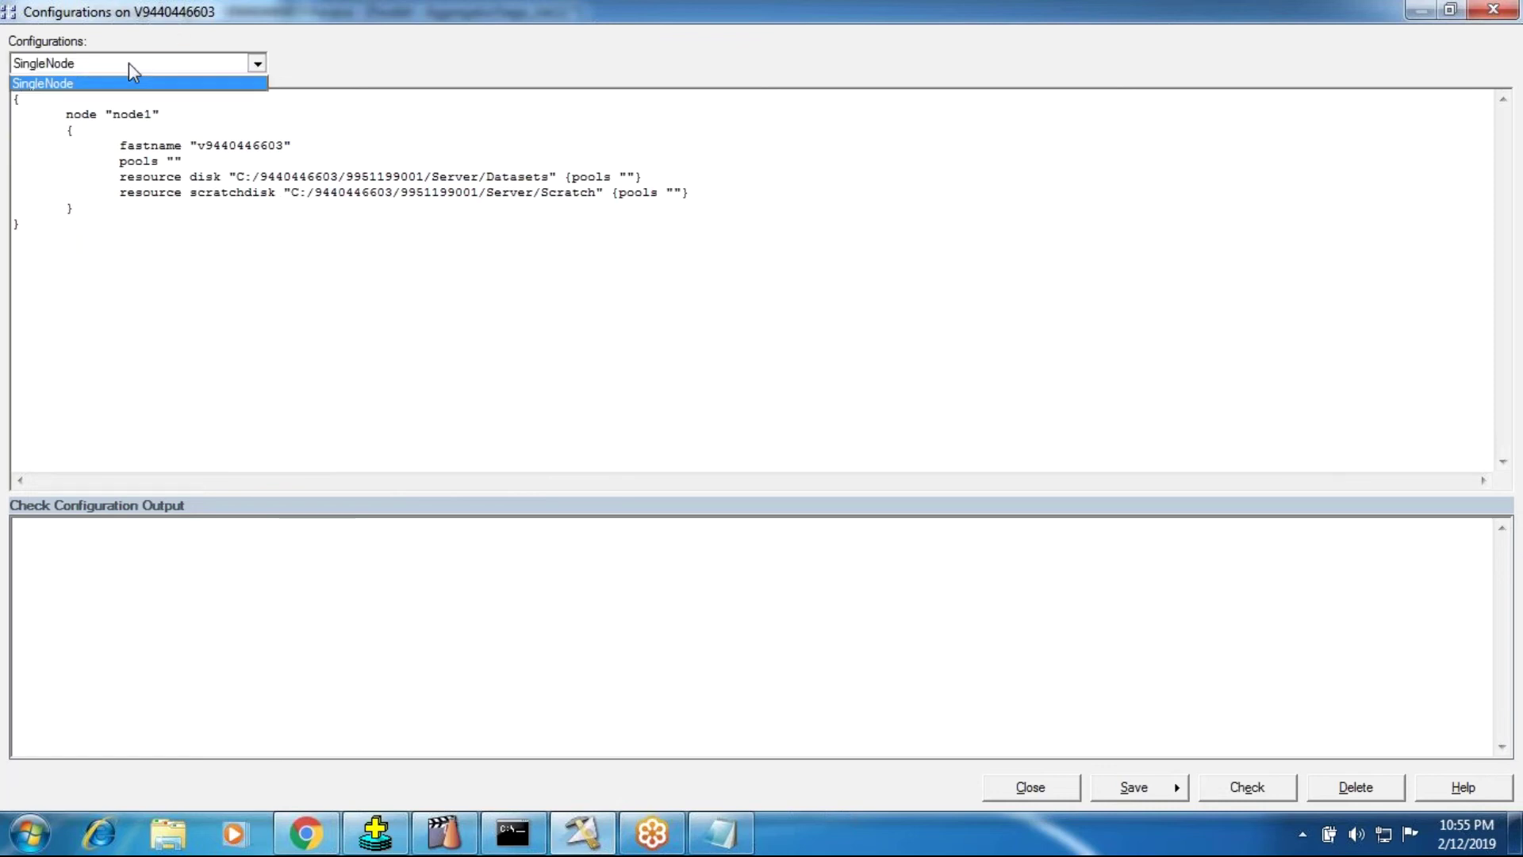
{"action": "left_click", "coordinate": [128, 63]}
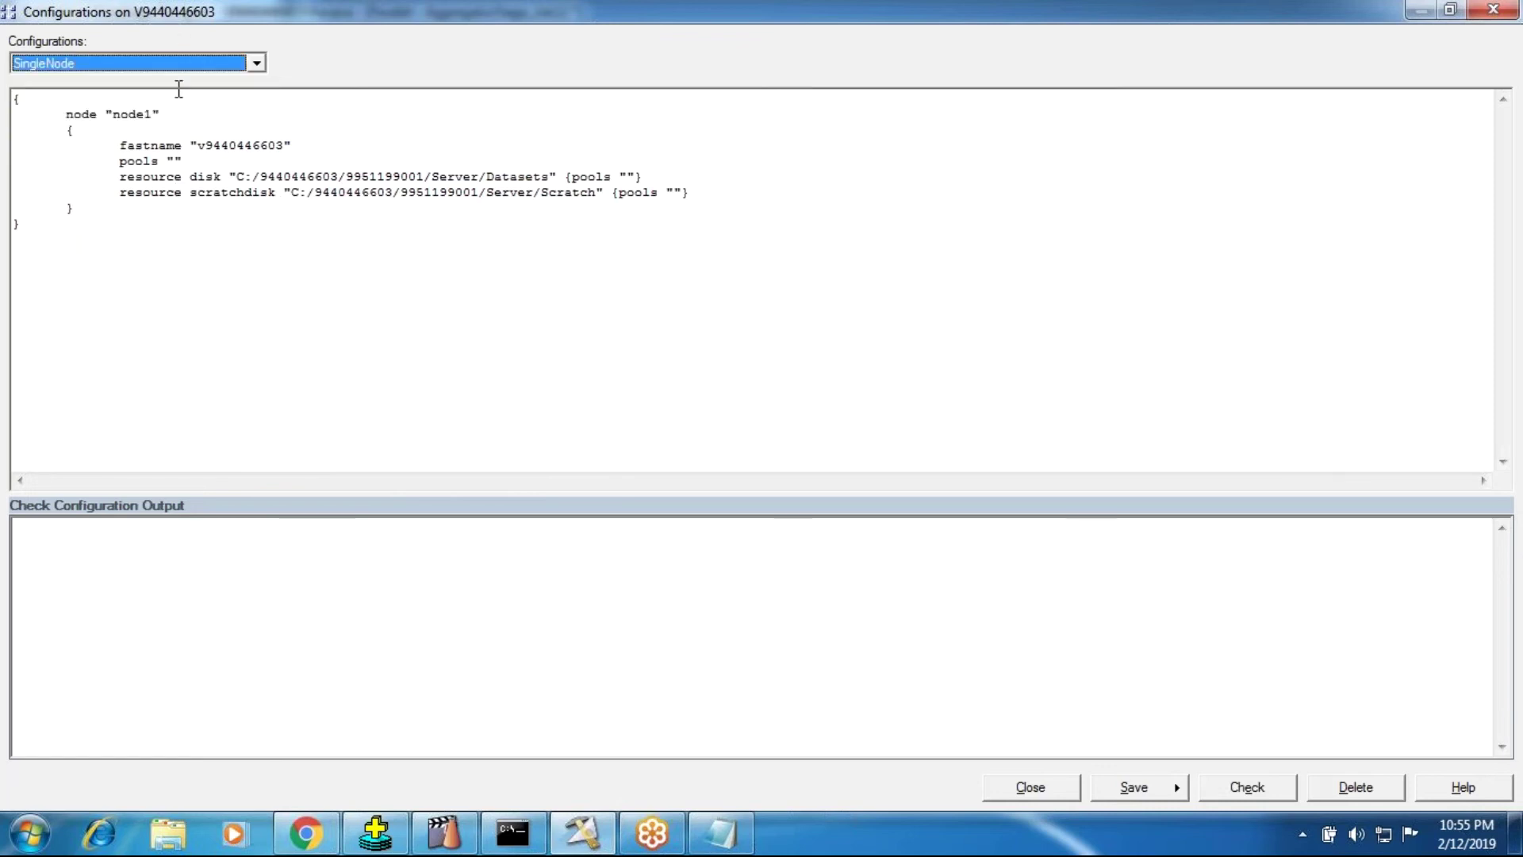
Copy the entire SingleNode definition into a new configuration and look at the options for saving it.
{"action": "left_click", "coordinate": [57, 244]}
{"action": "left_click_drag", "start_coordinate": [57, 245], "coordinate": [12, 95]}
{"action": "key", "text": "ctrl+c"}
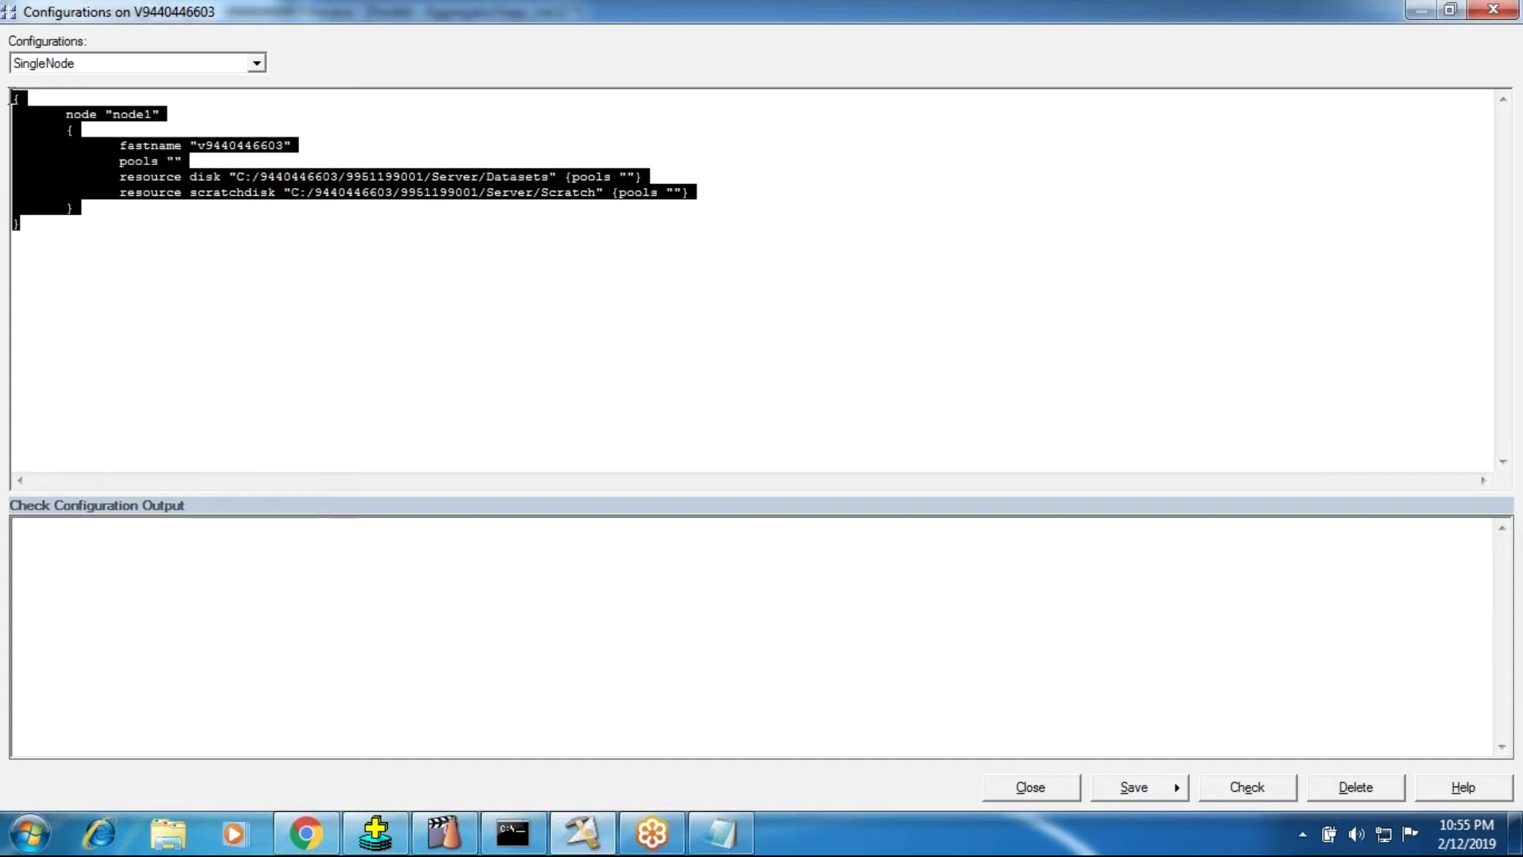
{"action": "left_click", "coordinate": [87, 64]}
{"action": "left_click", "coordinate": [87, 62]}
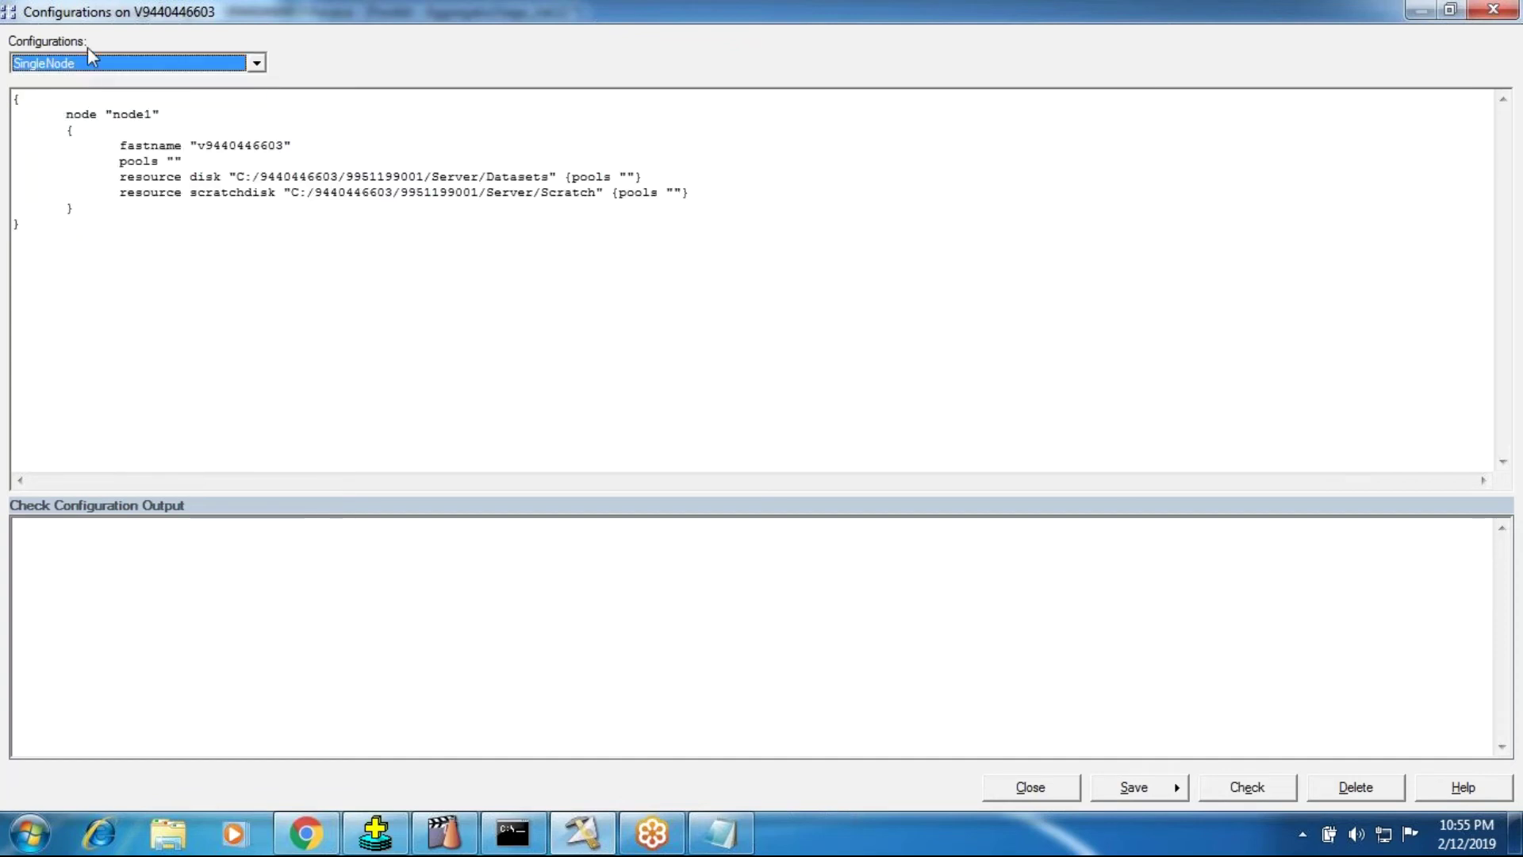
{"action": "left_click", "coordinate": [85, 63]}
{"action": "left_click", "coordinate": [79, 83]}
{"action": "left_click", "coordinate": [91, 62]}
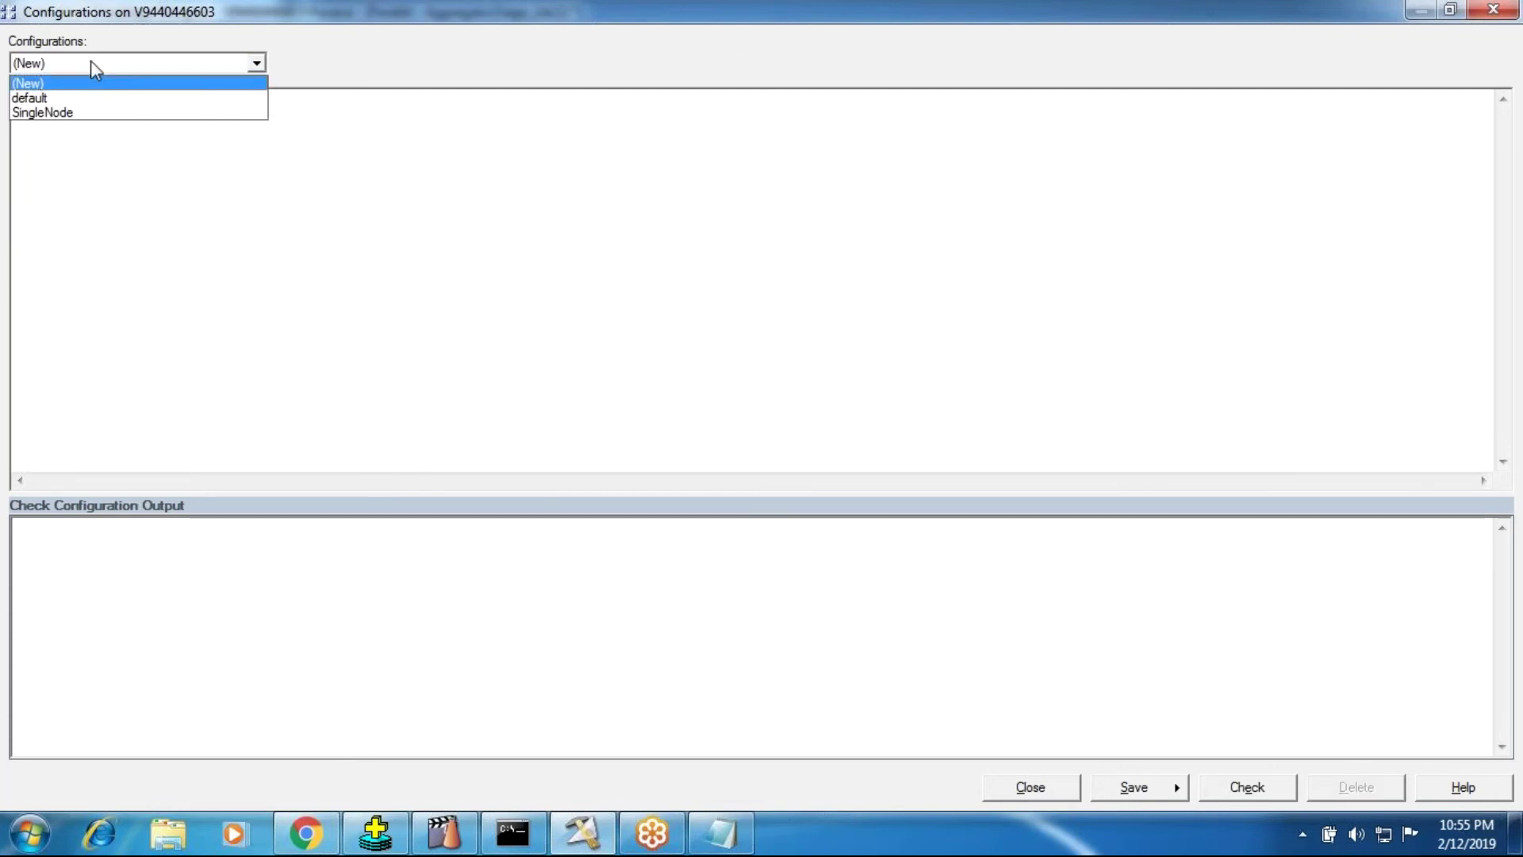
{"action": "left_click", "coordinate": [88, 198]}
{"action": "left_click", "coordinate": [88, 198]}
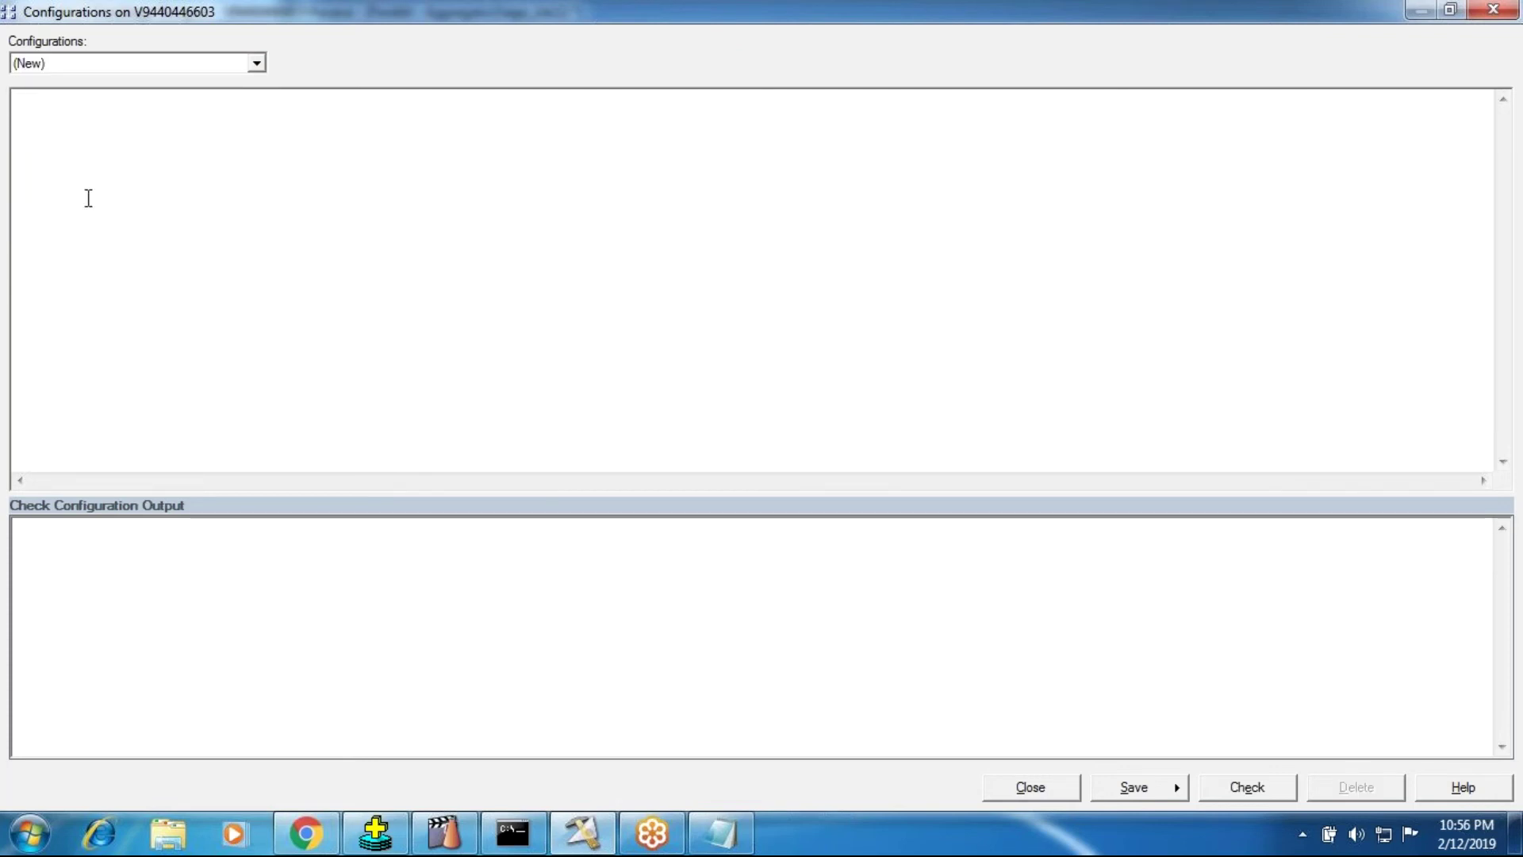
{"action": "key", "text": "ctrl+v"}
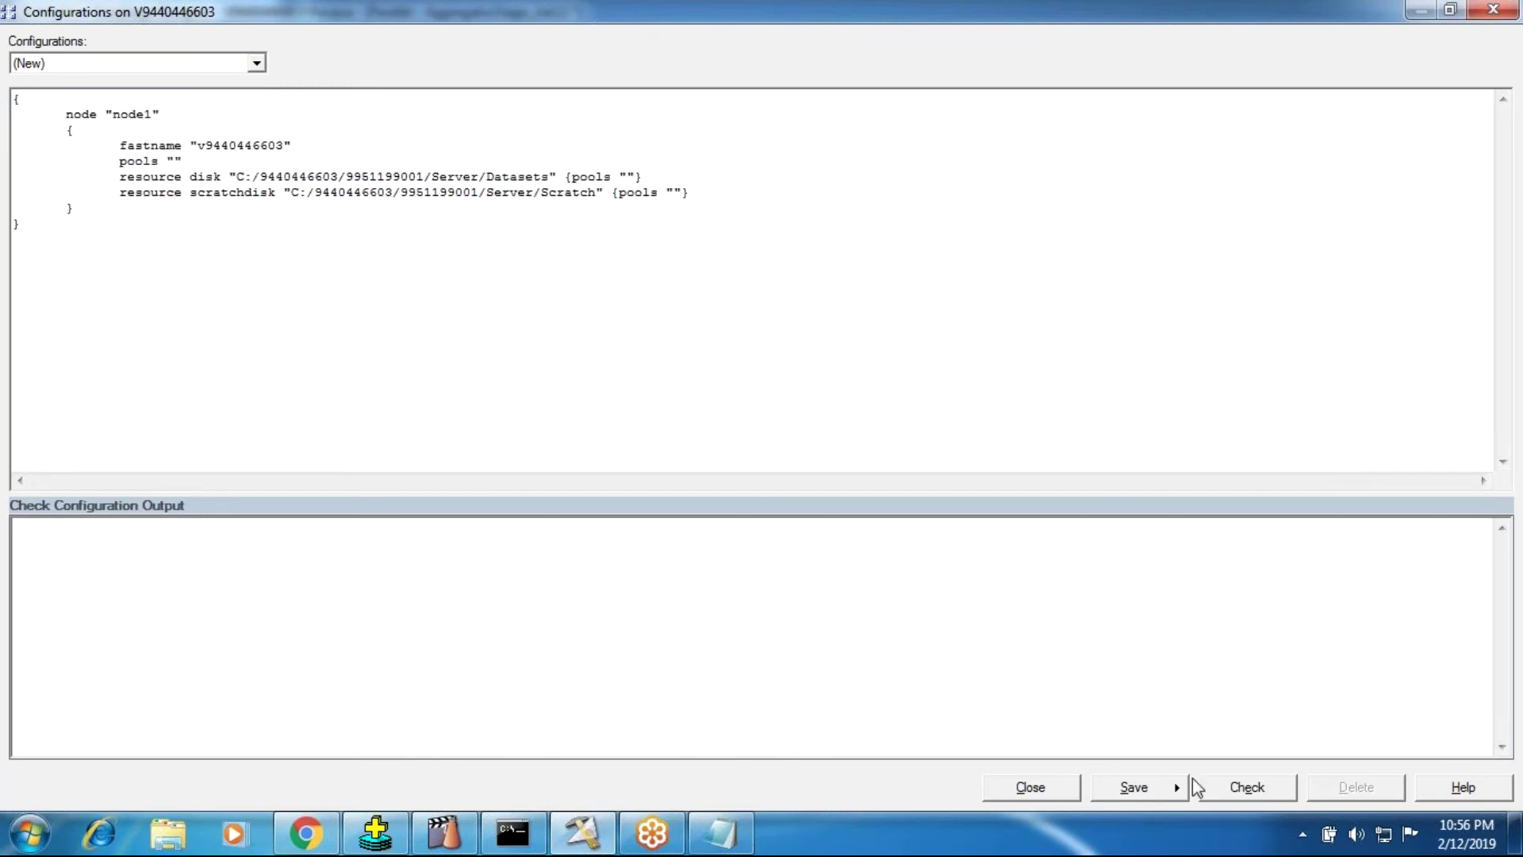
{"action": "left_click", "coordinate": [1168, 789]}
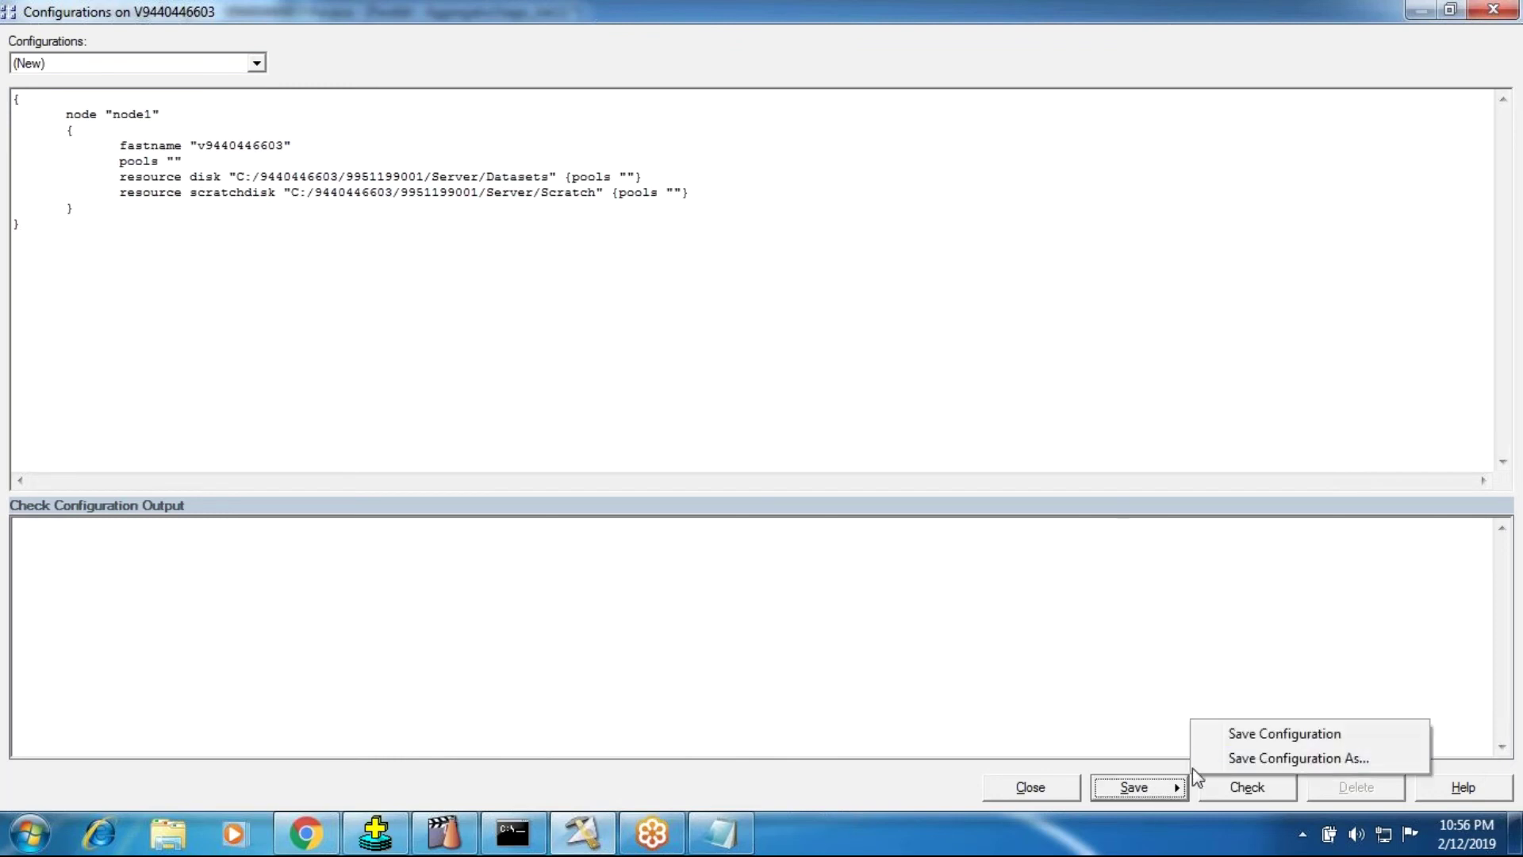
{"action": "left_click", "coordinate": [1167, 633]}
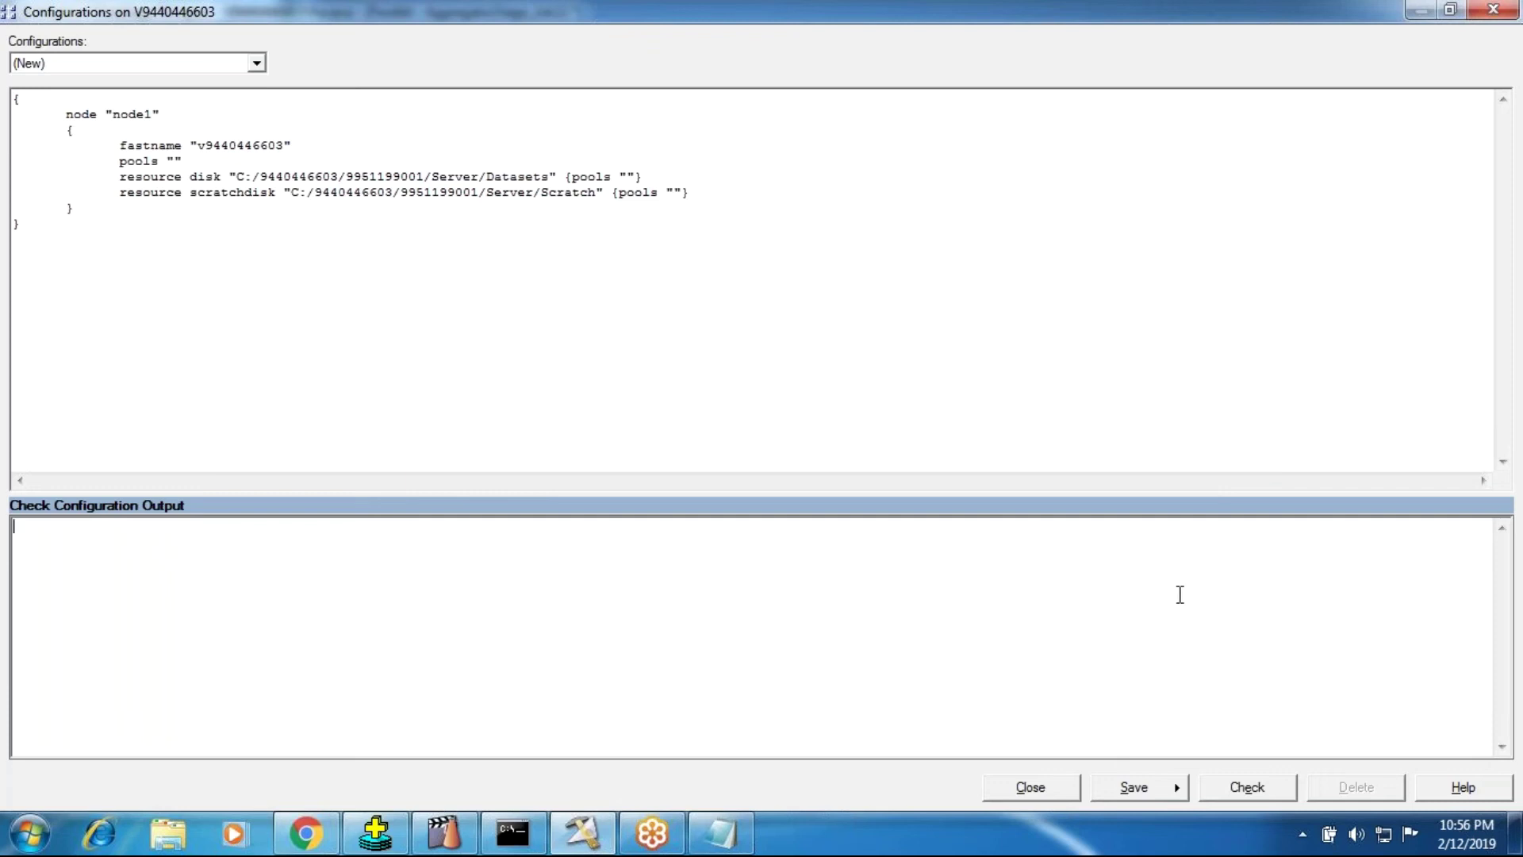
Switch from the new configuration to SingleNode, discarding the unsaved changes.
{"action": "left_click", "coordinate": [256, 63]}
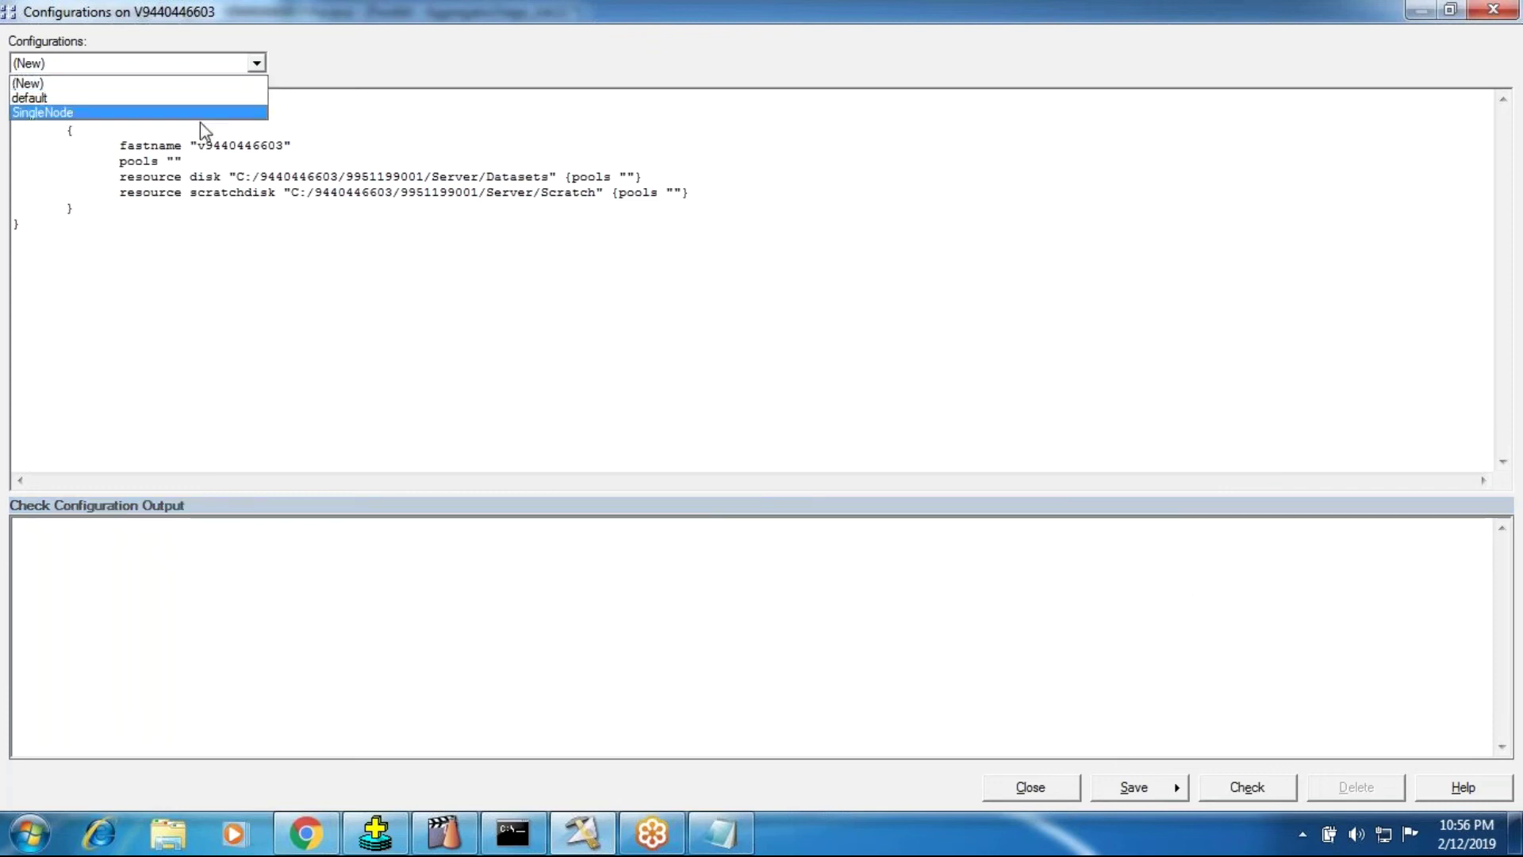
{"action": "left_click", "coordinate": [492, 361]}
{"action": "left_click", "coordinate": [197, 65]}
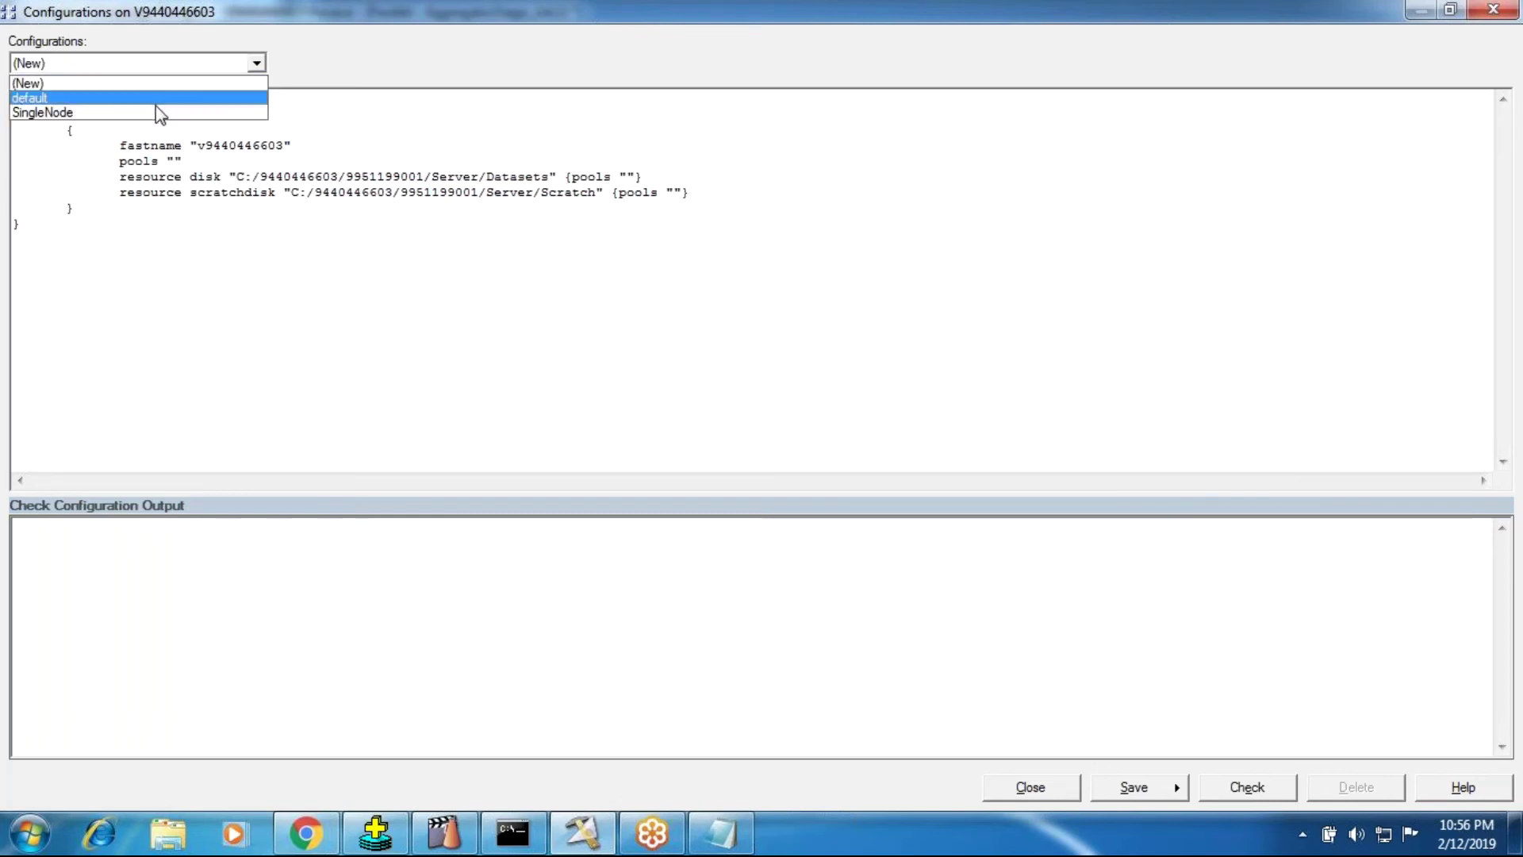
{"action": "left_click", "coordinate": [156, 112]}
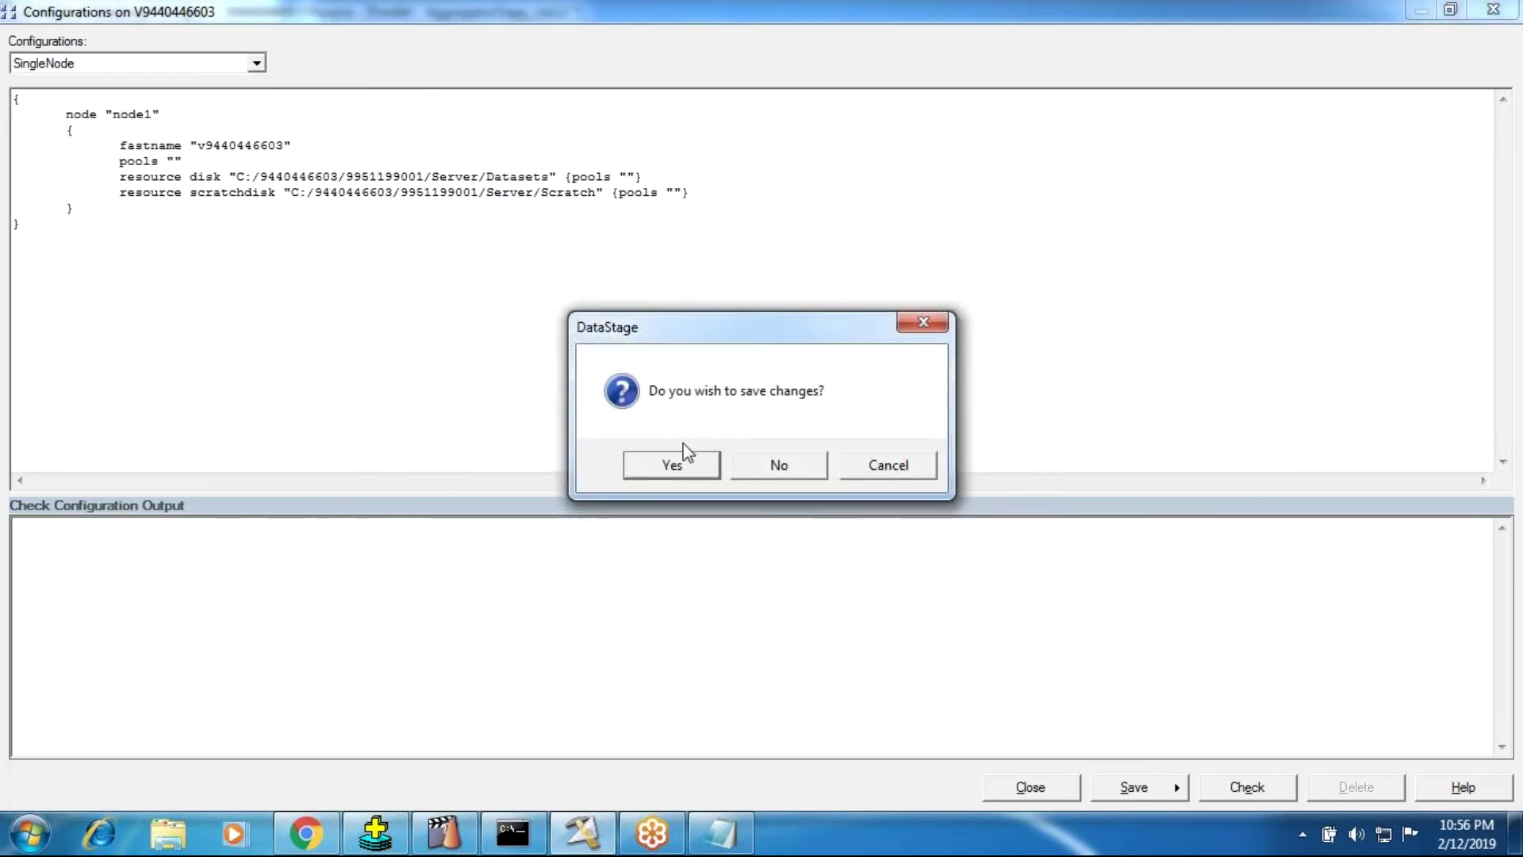
{"action": "left_click", "coordinate": [785, 469]}
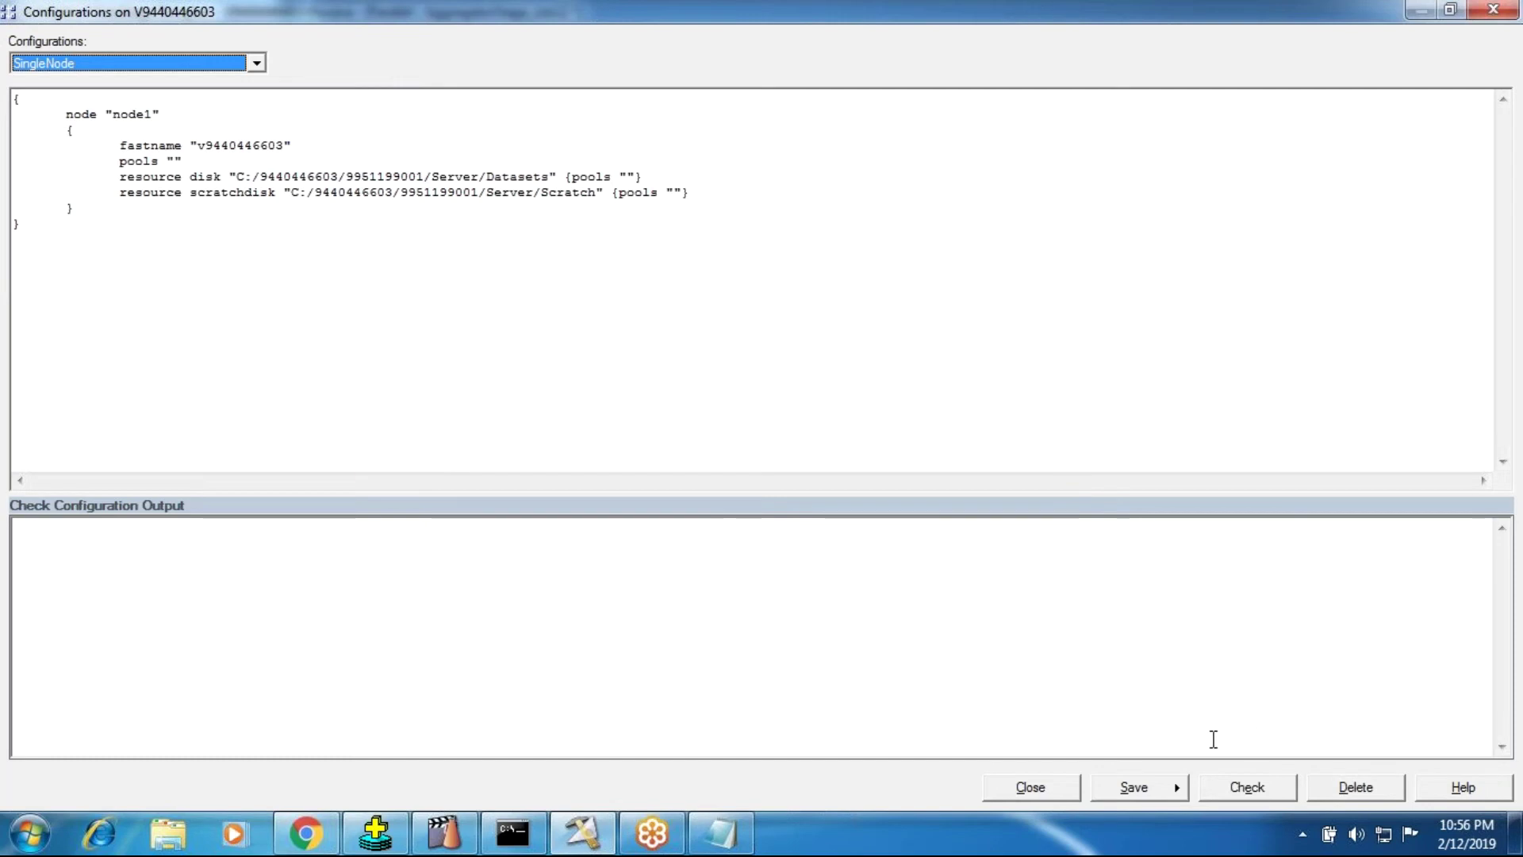
Check the SingleNode configuration, review the error and warning lines in the check output, and close the Configurations editor.
{"action": "left_click", "coordinate": [1243, 788]}
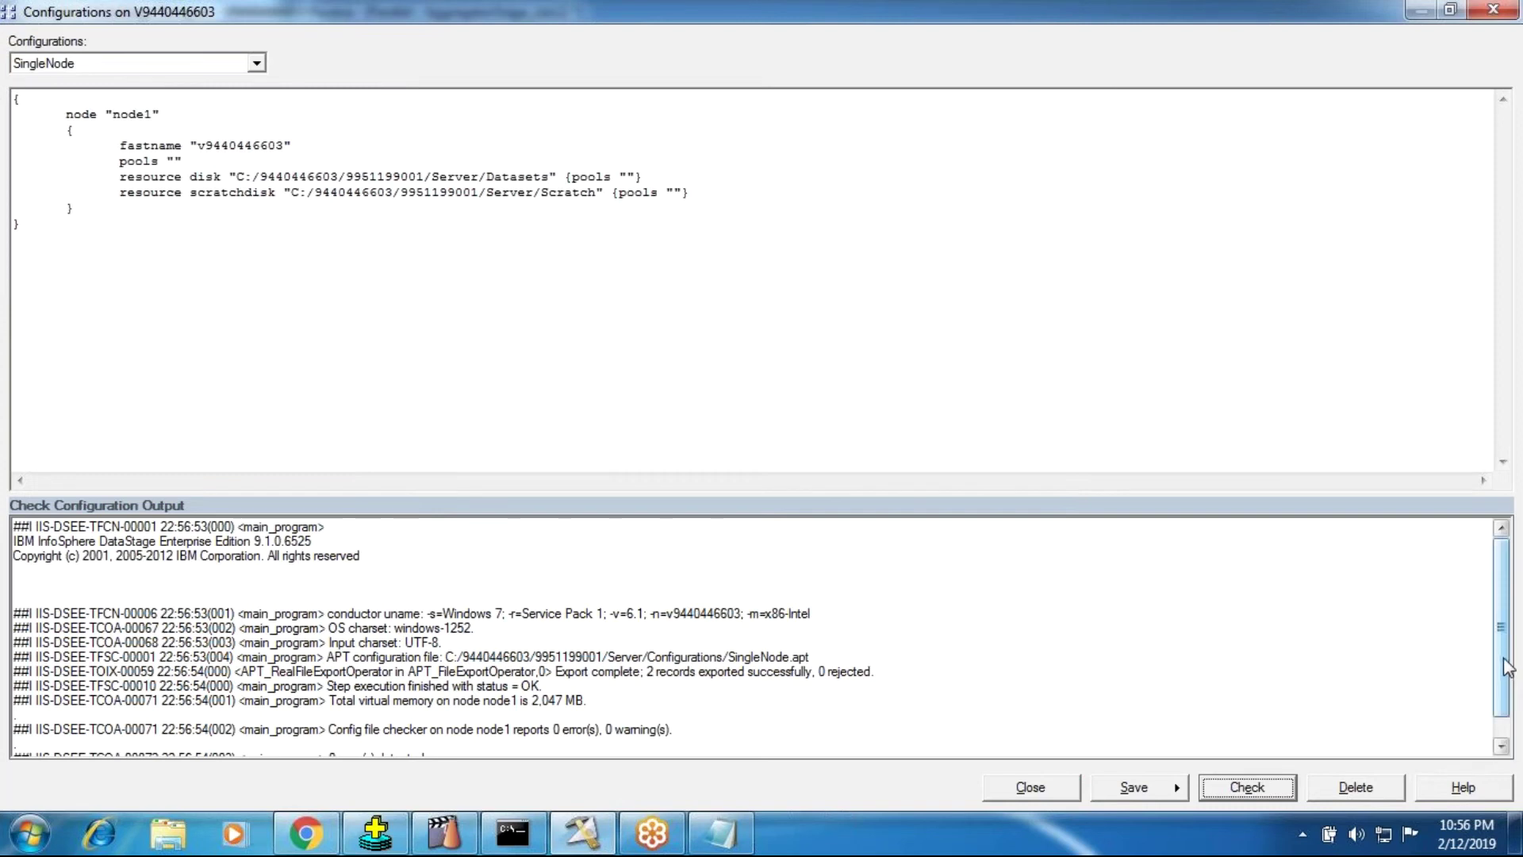
{"action": "scroll", "coordinate": [1507, 667], "scroll_direction": "down", "scroll_amount": 1}
{"action": "left_click_drag", "start_coordinate": [304, 749], "coordinate": [410, 749]}
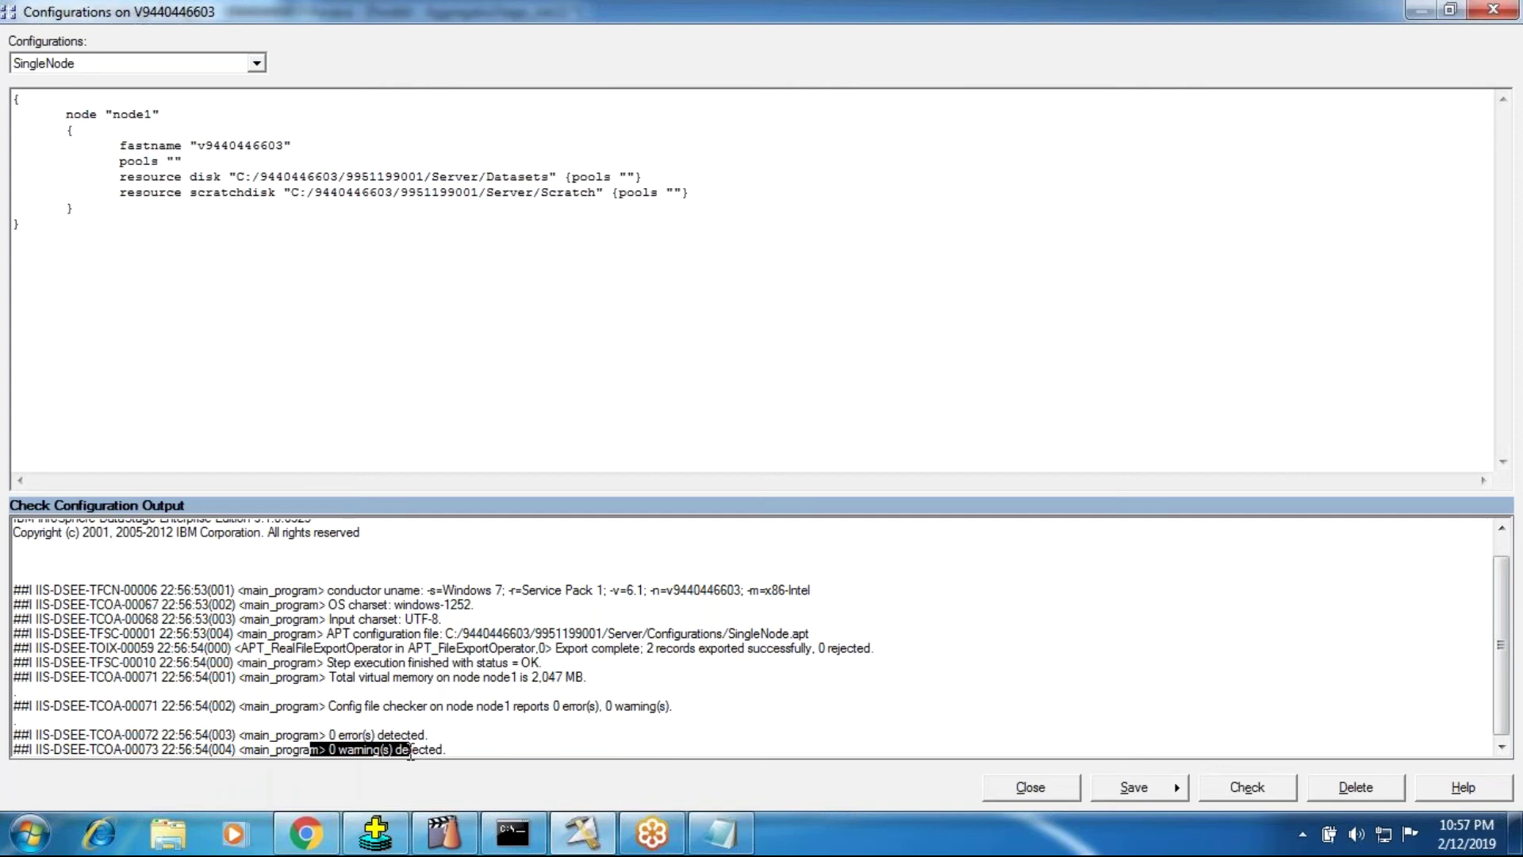
{"action": "left_click", "coordinate": [338, 726]}
{"action": "left_click_drag", "start_coordinate": [306, 735], "coordinate": [347, 748]}
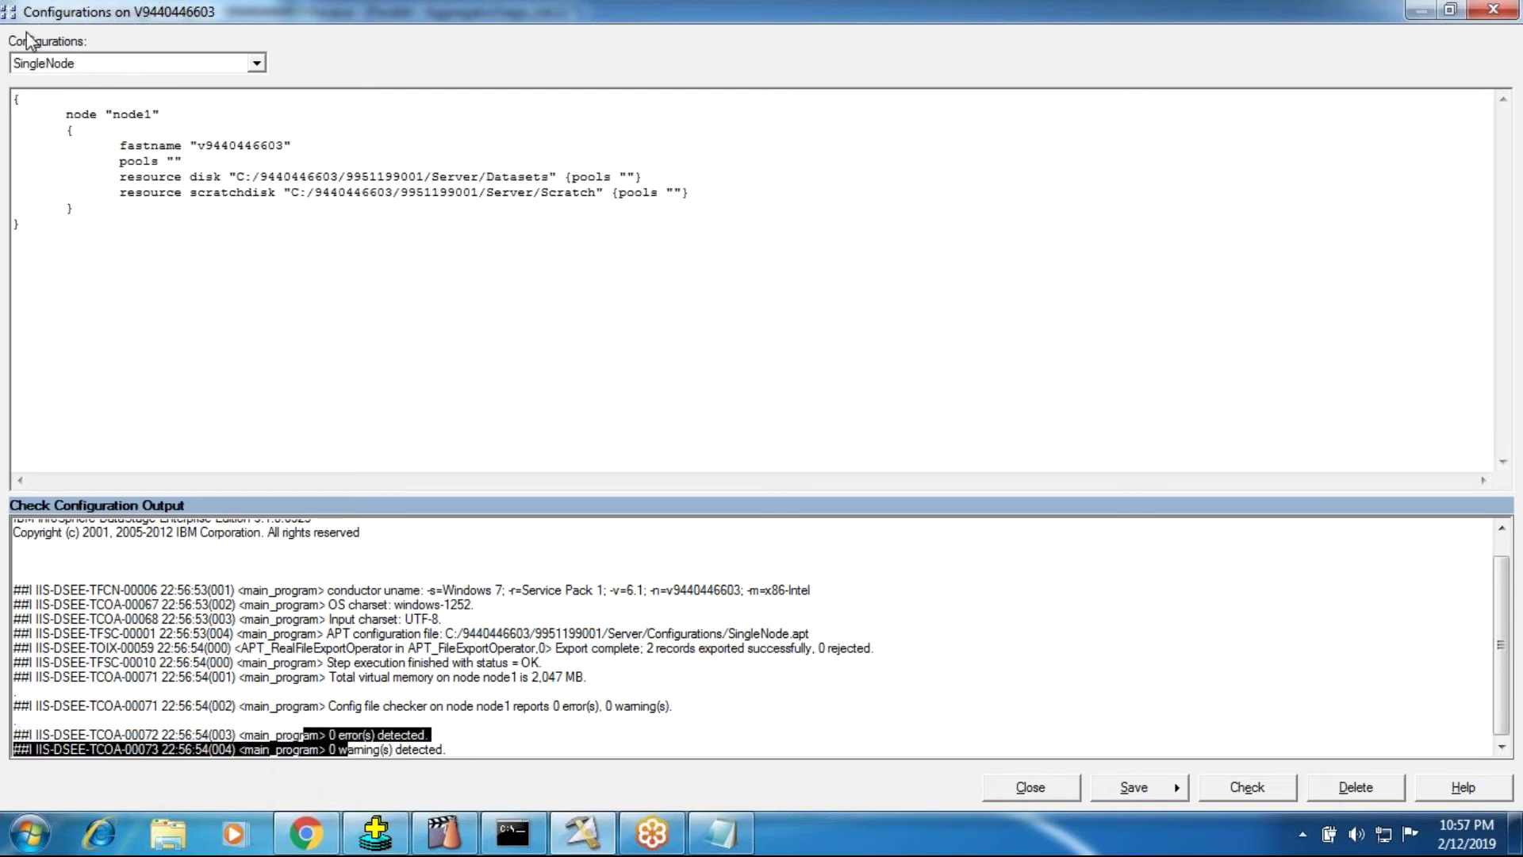
{"action": "left_click", "coordinate": [1031, 786]}
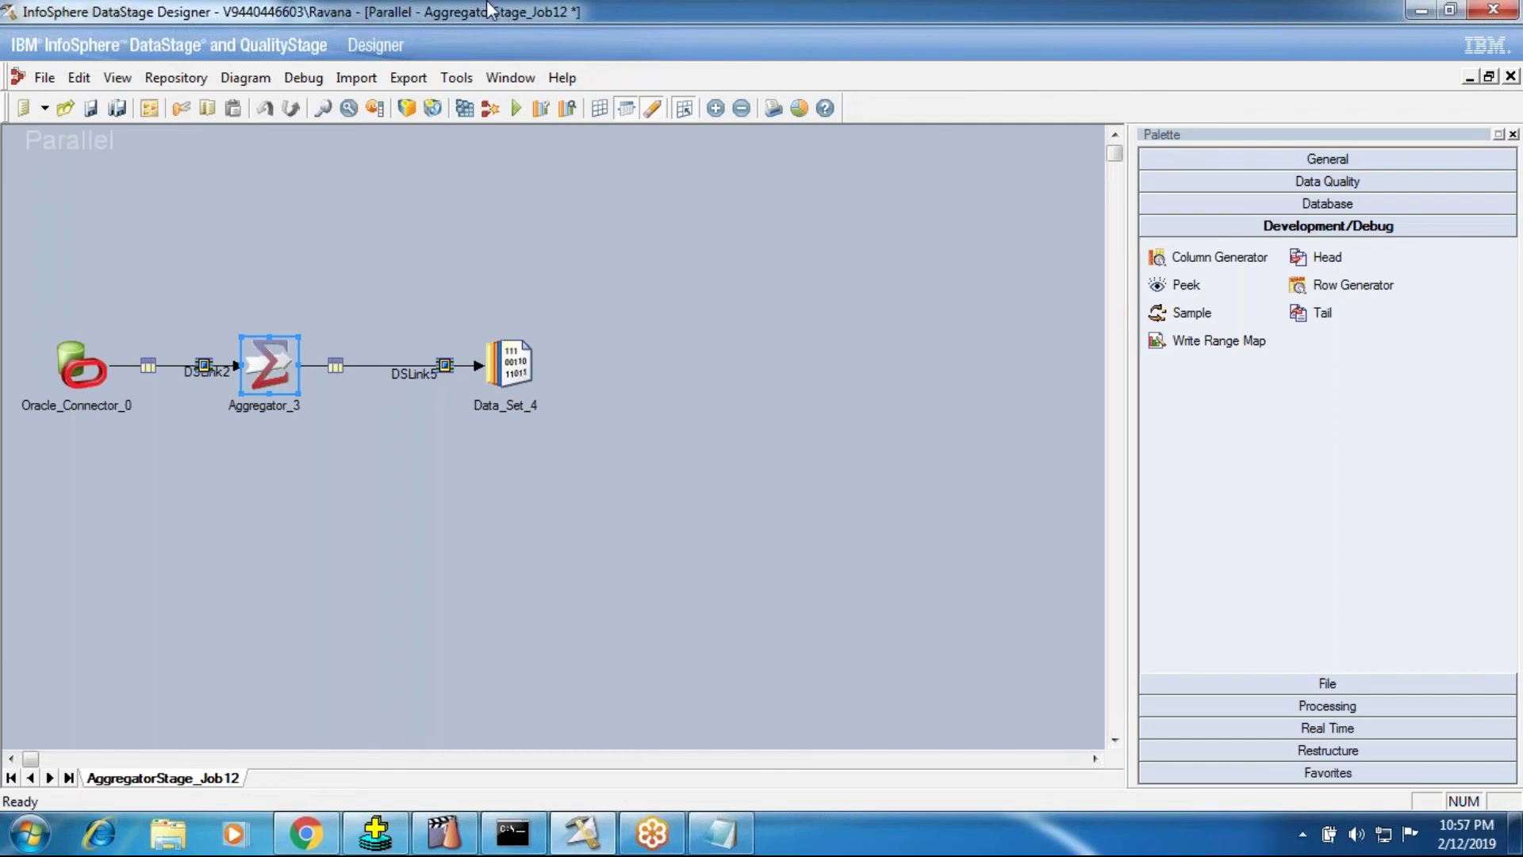
Reopen the Configurations editor and load the default configuration to view its node definitions.
{"action": "left_click", "coordinate": [450, 78]}
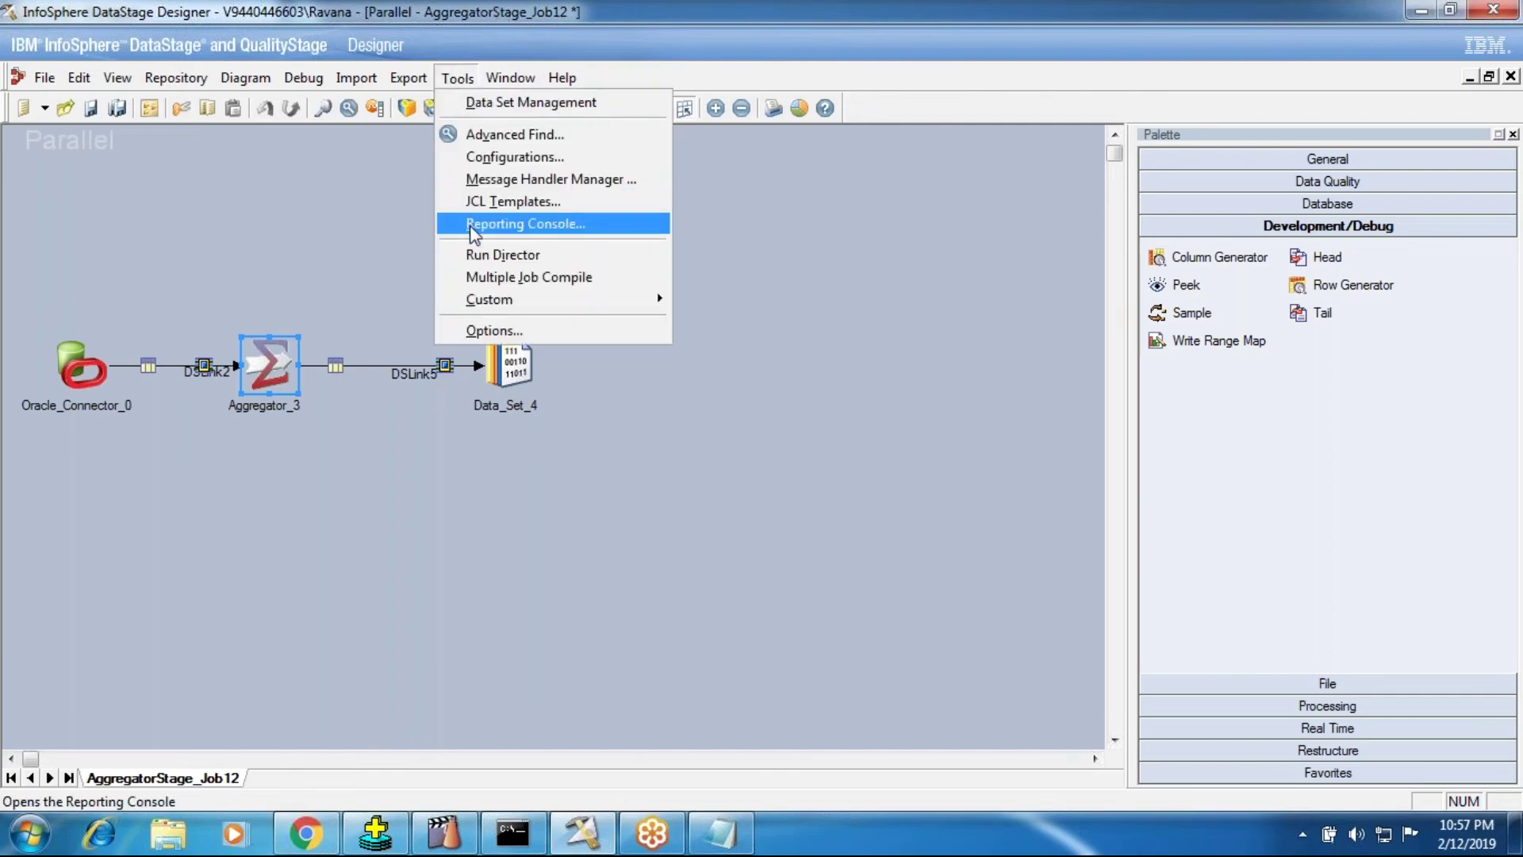
{"action": "left_click", "coordinate": [491, 157]}
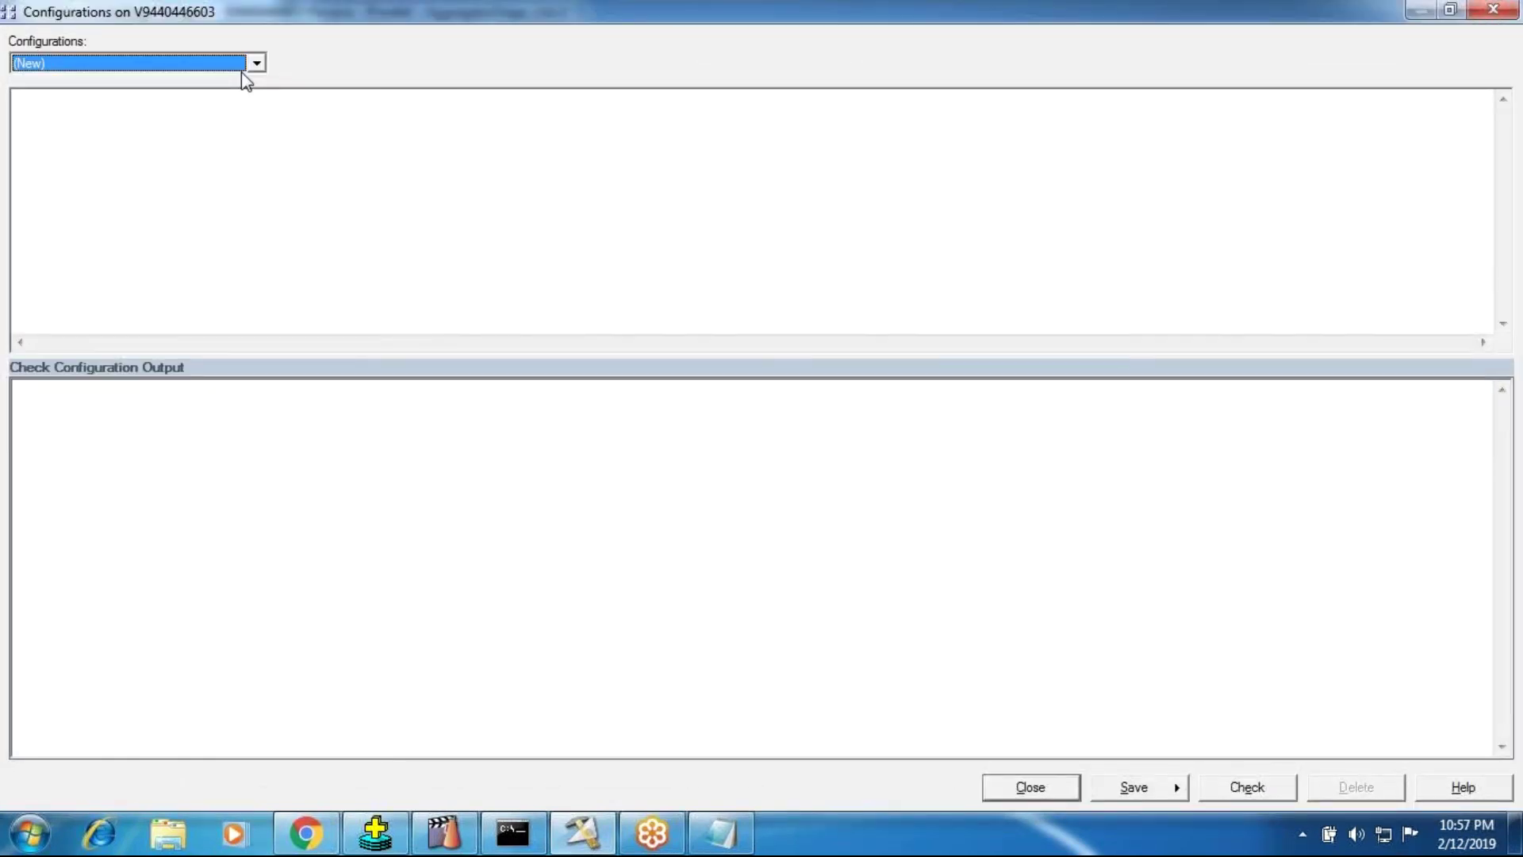
{"action": "left_click", "coordinate": [243, 70]}
{"action": "left_click", "coordinate": [227, 100]}
{"action": "left_click", "coordinate": [227, 63]}
{"action": "left_click", "coordinate": [225, 93]}
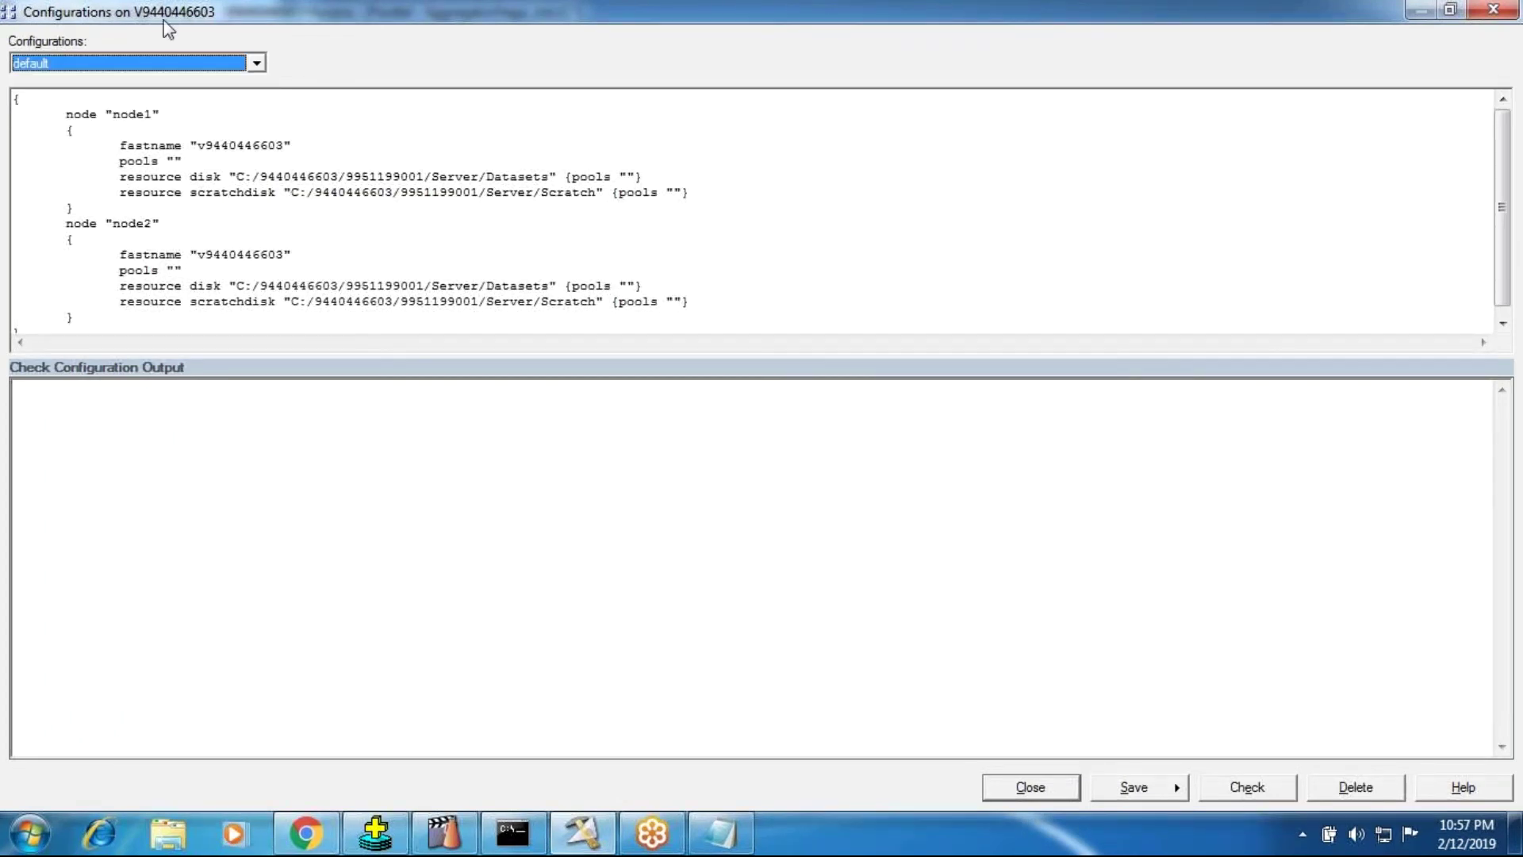
Load the SingleNode configuration, highlight the body of its node1 definition, and close the Configurations editor.
{"action": "left_click", "coordinate": [192, 69]}
{"action": "left_click", "coordinate": [183, 111]}
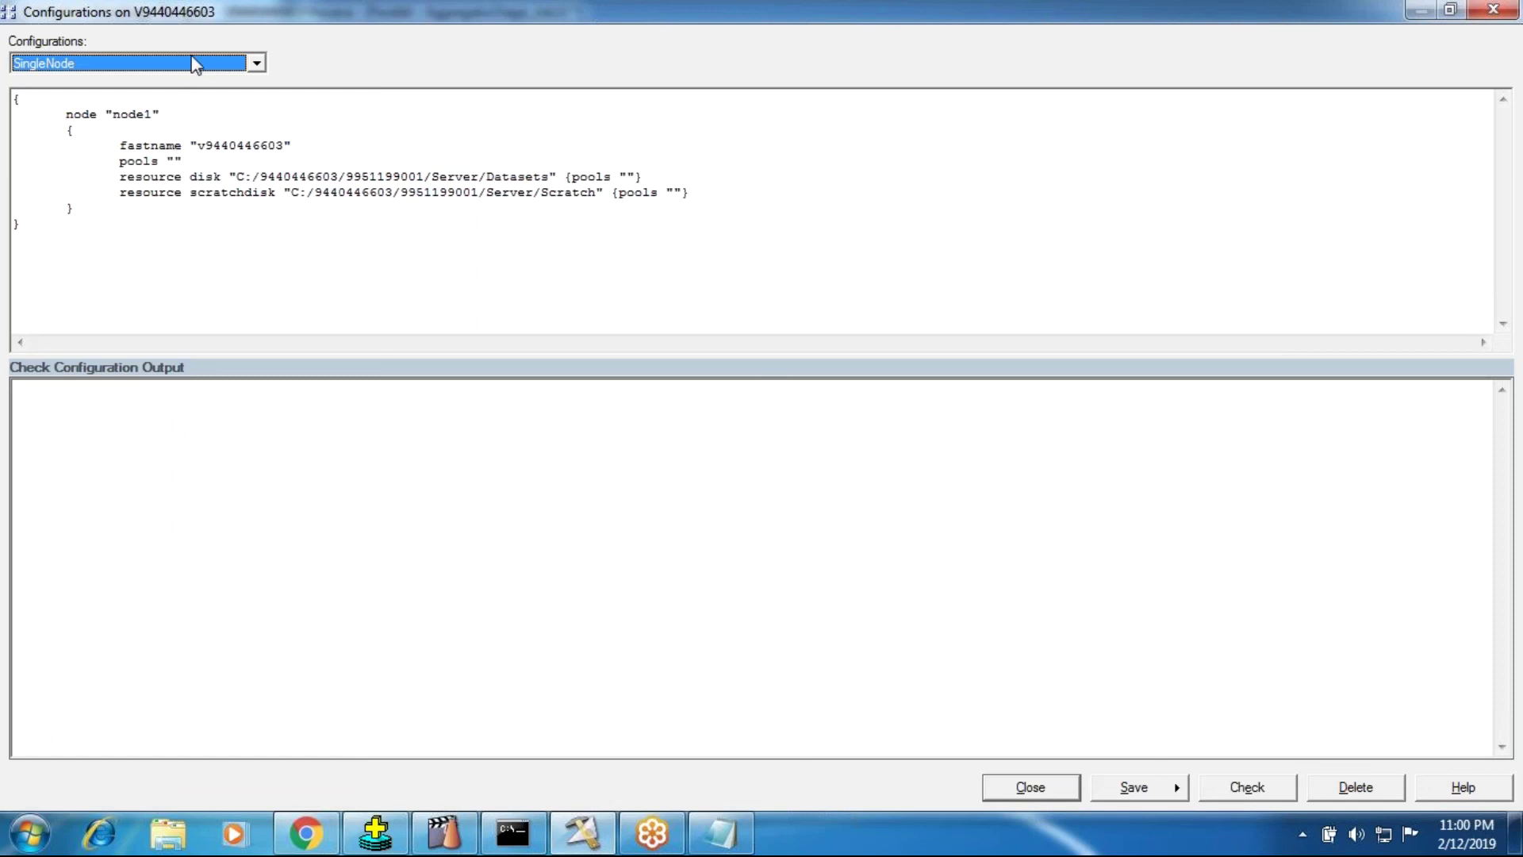
{"action": "left_click_drag", "start_coordinate": [154, 249], "coordinate": [50, 127]}
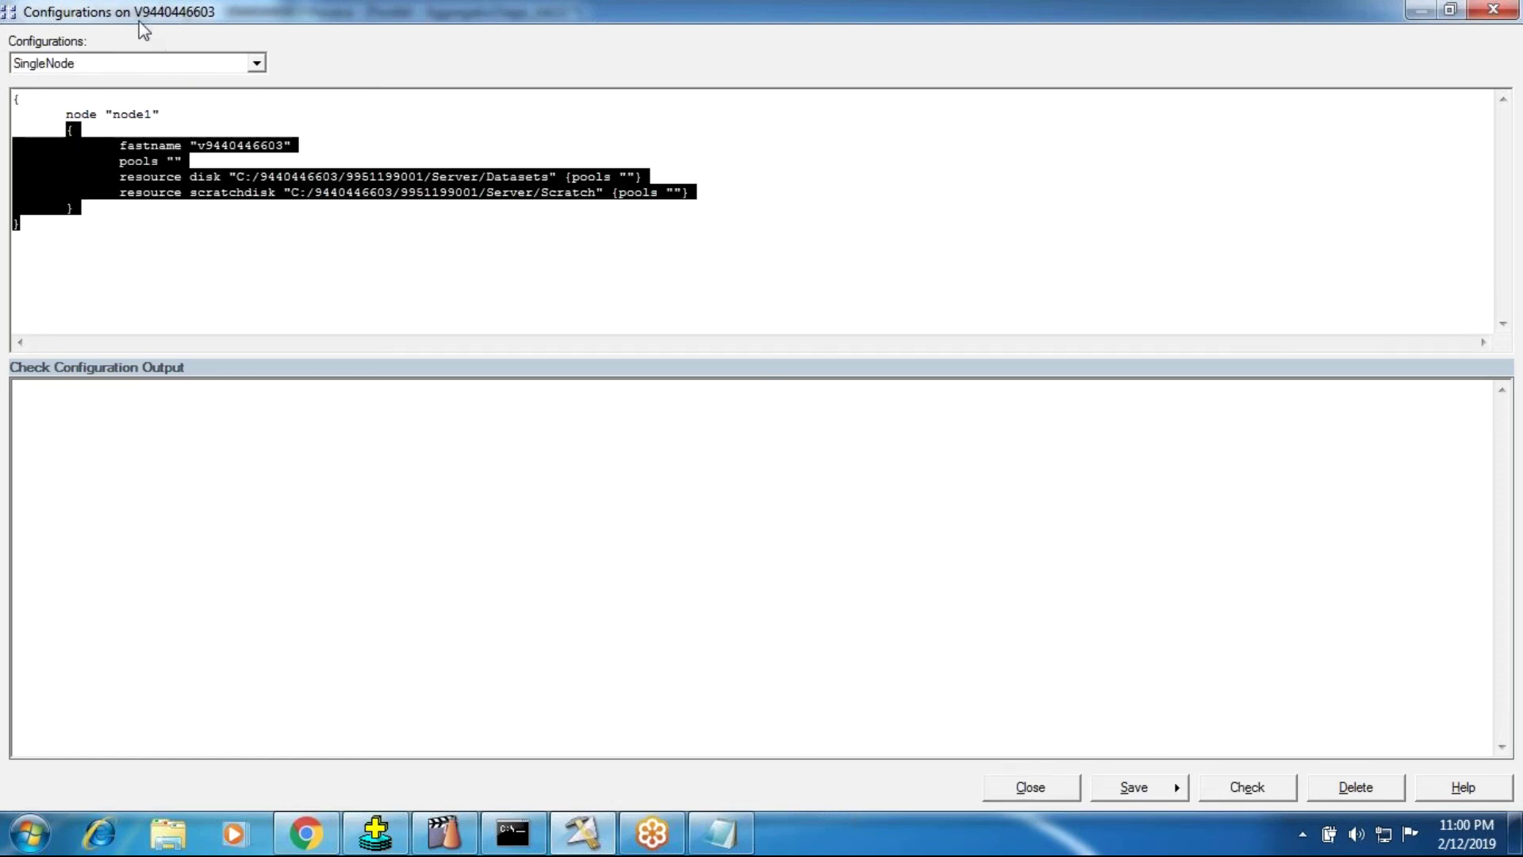
{"action": "left_click", "coordinate": [1063, 798]}
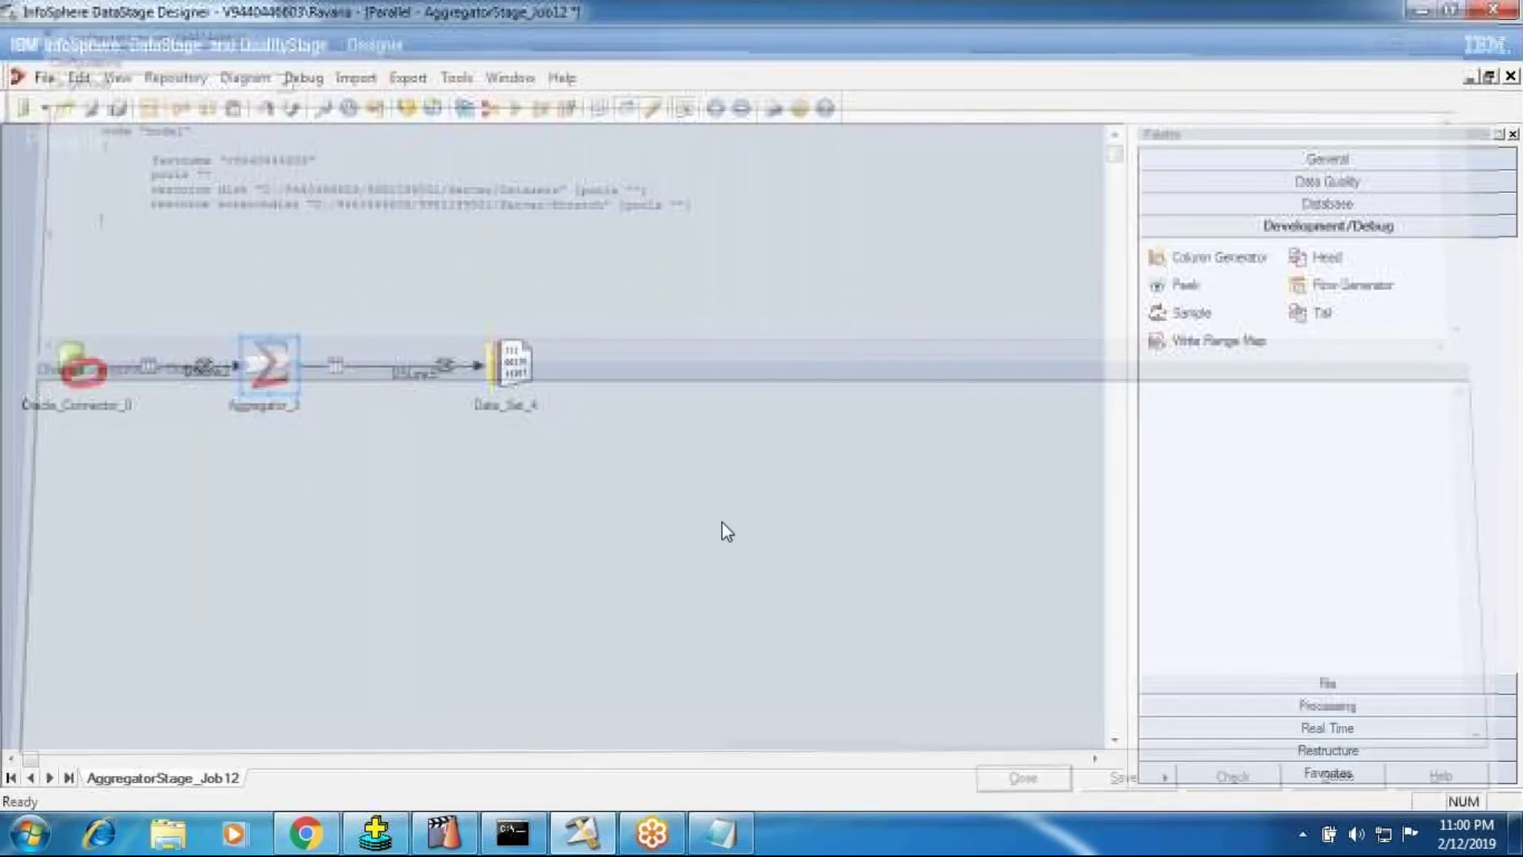